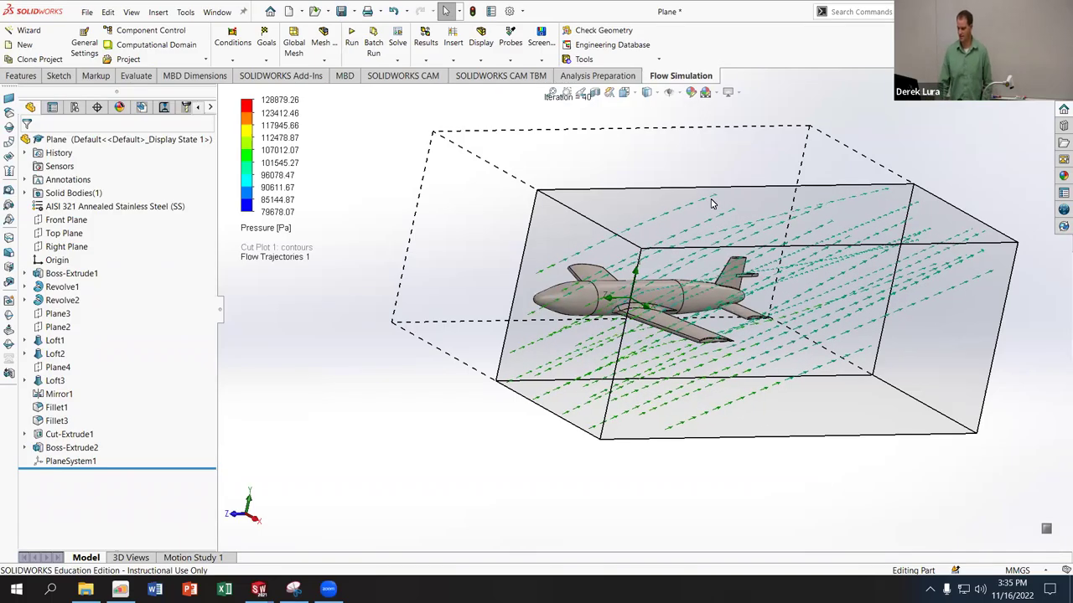
Step: Orbit and zoom the airplane to view the flow box in perspective
{"action": "scroll", "coordinate": [688, 228], "scroll_direction": "down", "scroll_amount": 3}
{"action": "middle_click_drag", "start_coordinate": [688, 228], "coordinate": [668, 235]}
{"action": "scroll", "coordinate": [686, 291], "scroll_direction": "up", "scroll_amount": 3}
{"action": "scroll", "coordinate": [648, 291], "scroll_direction": "down", "scroll_amount": 3}
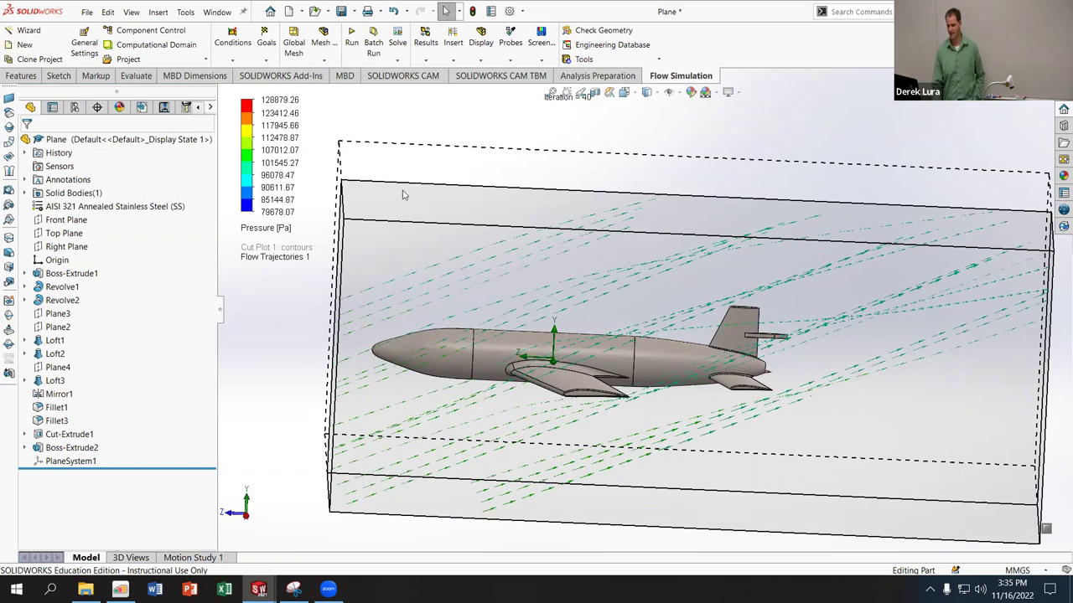
{"action": "middle_click_drag", "start_coordinate": [424, 197], "coordinate": [532, 395]}
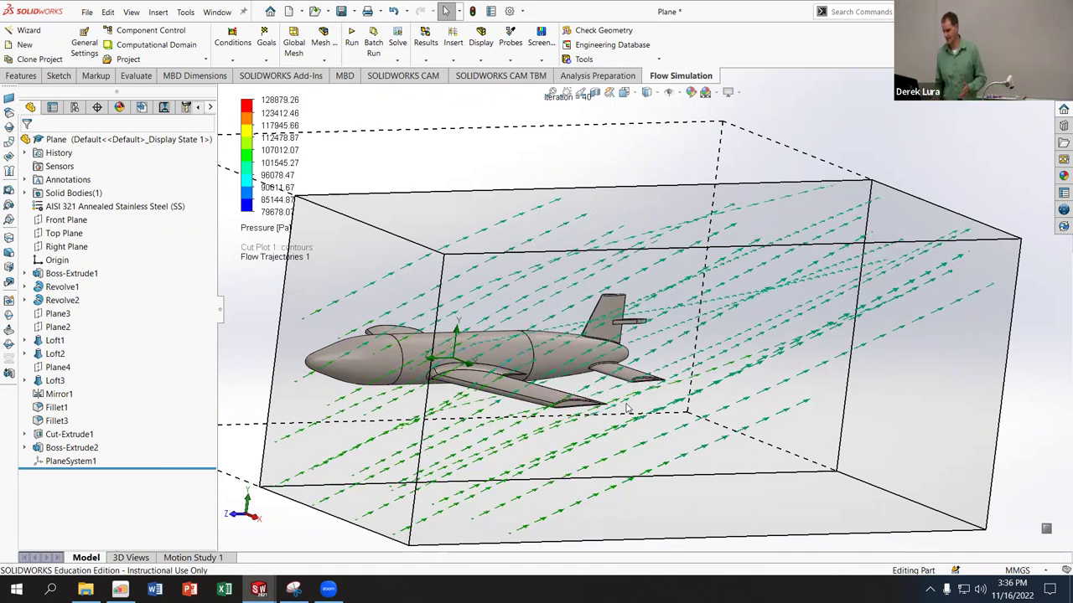
{"action": "mouse_move", "coordinate": [518, 388]}
{"action": "middle_mouse_down"}
{"action": "mouse_move", "coordinate": [622, 423]}
{"action": "mouse_move", "coordinate": [515, 377]}
{"action": "middle_mouse_up"}
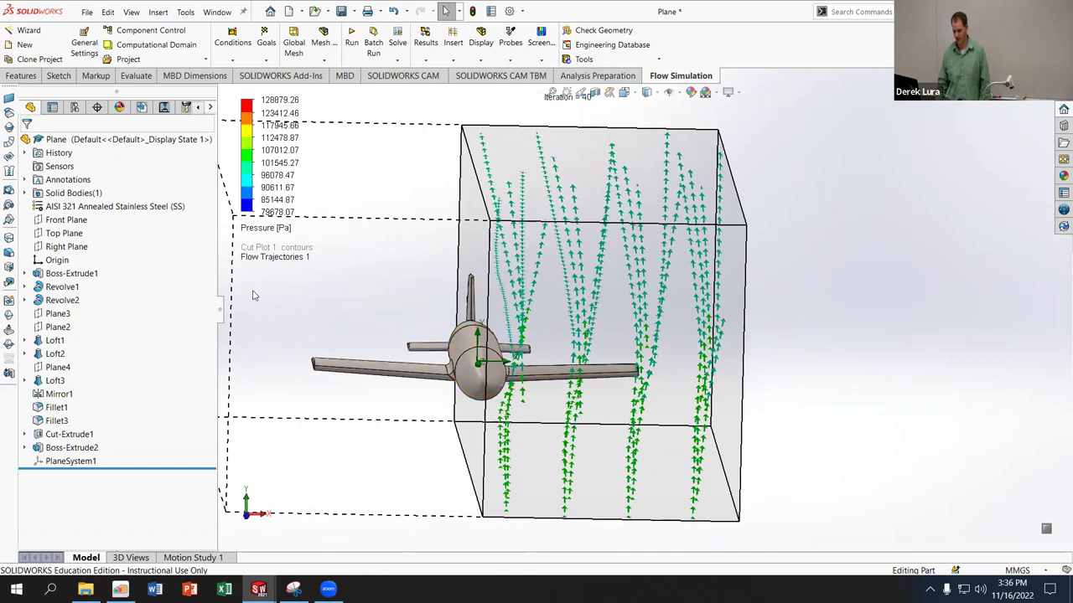
Step: Review a goal plot of all three GG Force goals (X 14.377, Y 64.815, Z -1.309 N), then close it
{"action": "left_click", "coordinate": [209, 107]}
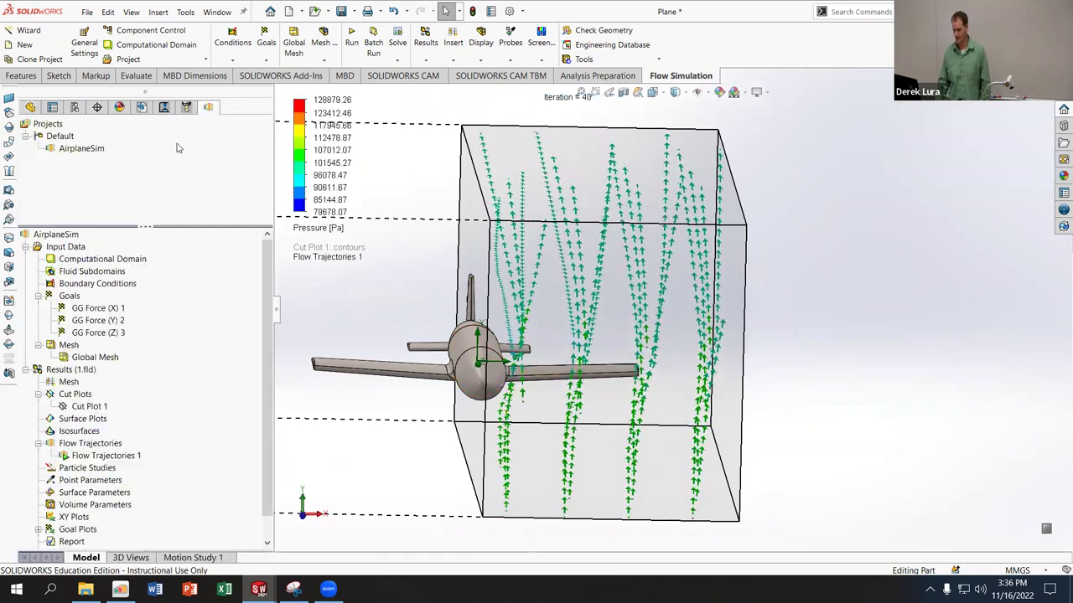
{"action": "right_click", "coordinate": [77, 530]}
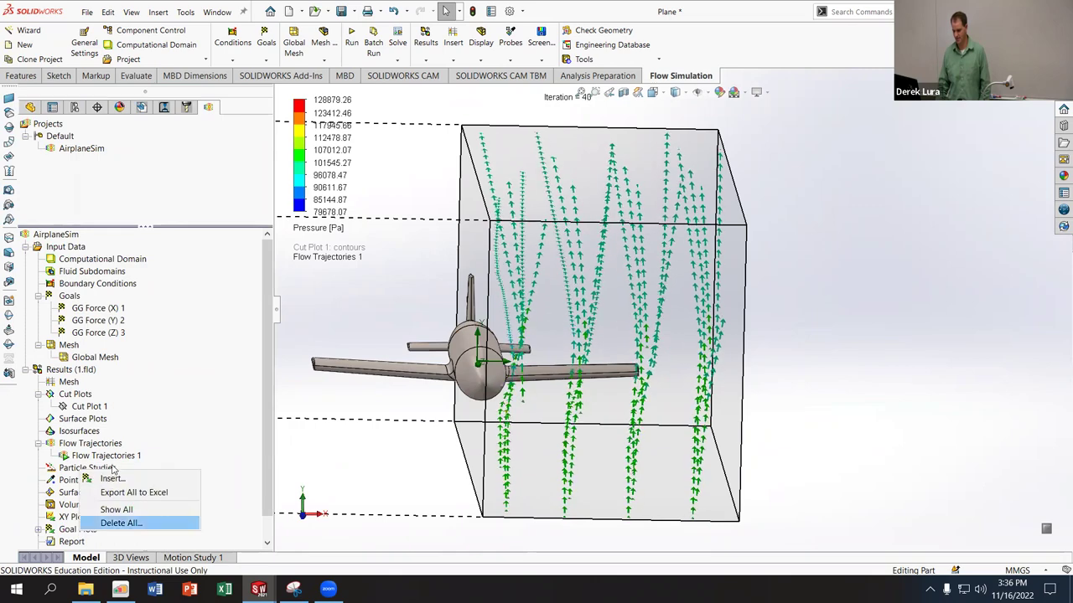
{"action": "left_click", "coordinate": [113, 476]}
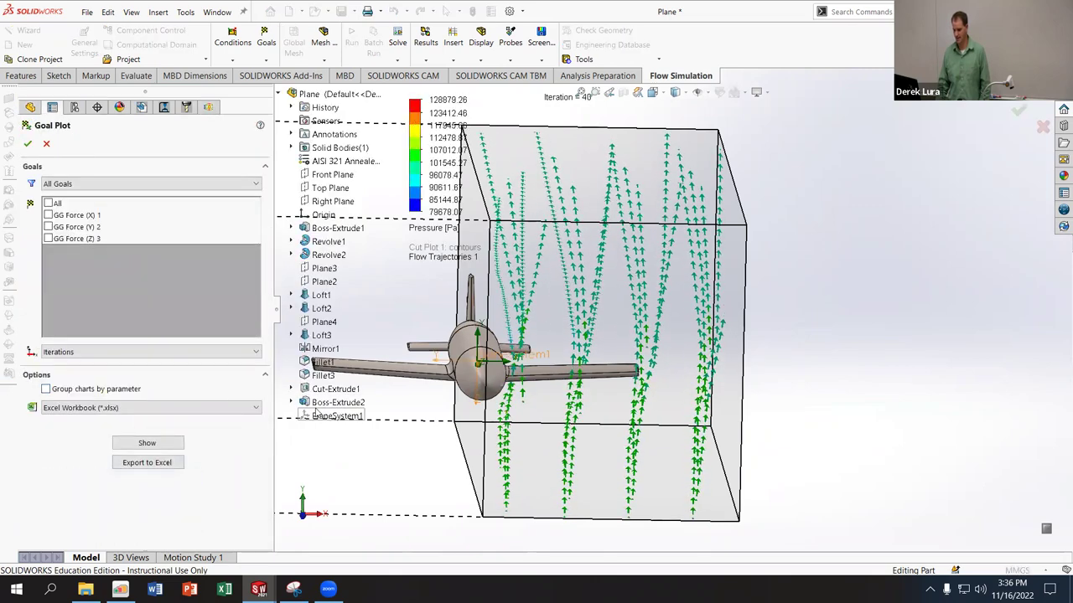
{"action": "left_click", "coordinate": [49, 204]}
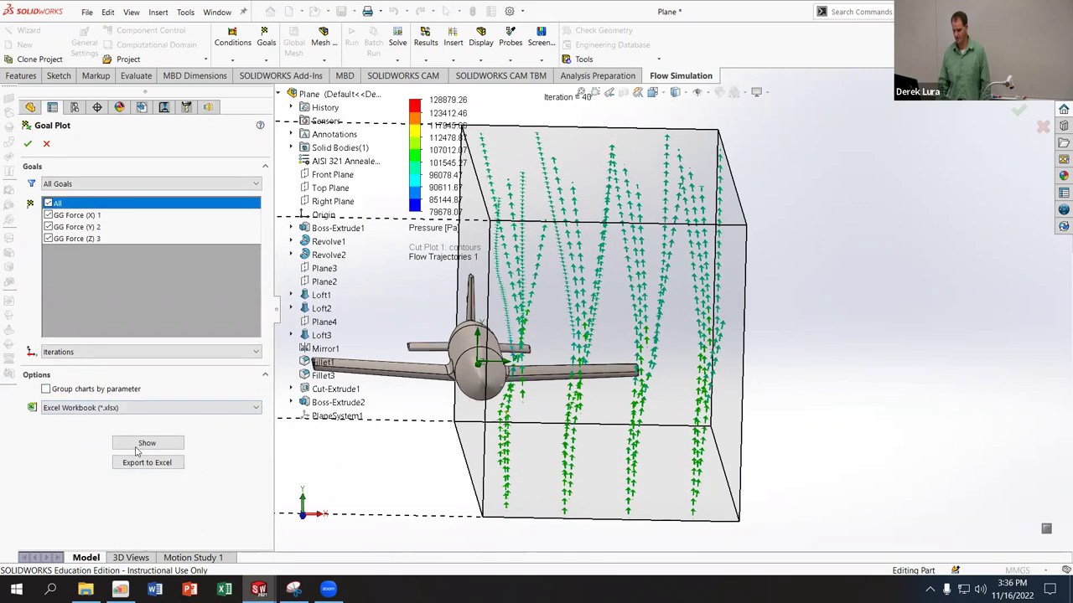
{"action": "left_click", "coordinate": [139, 443]}
{"action": "key", "text": "ctrl+7"}
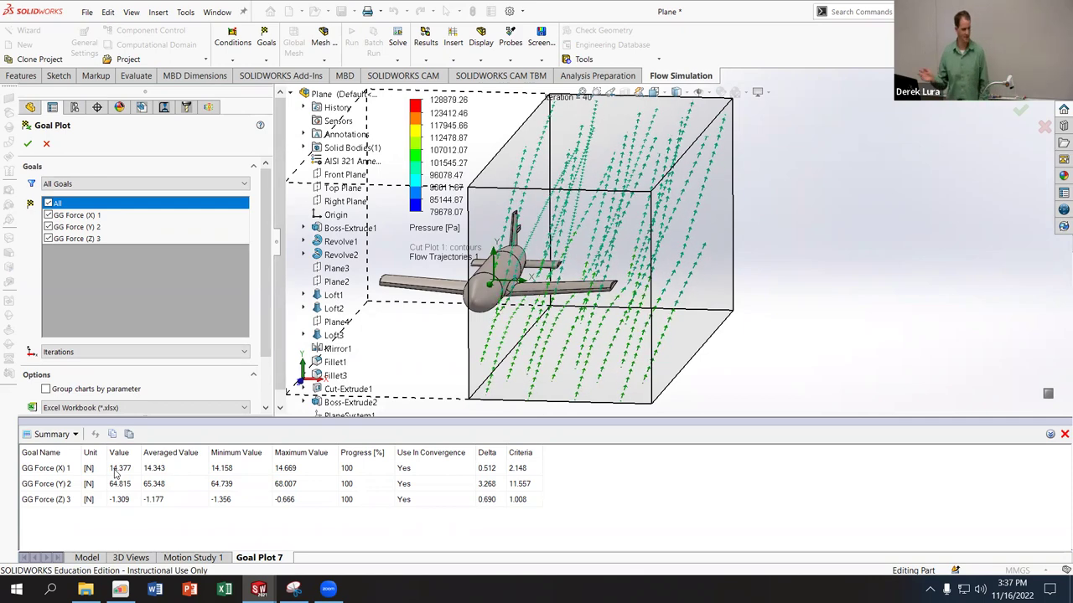
{"action": "key", "text": "Escape"}
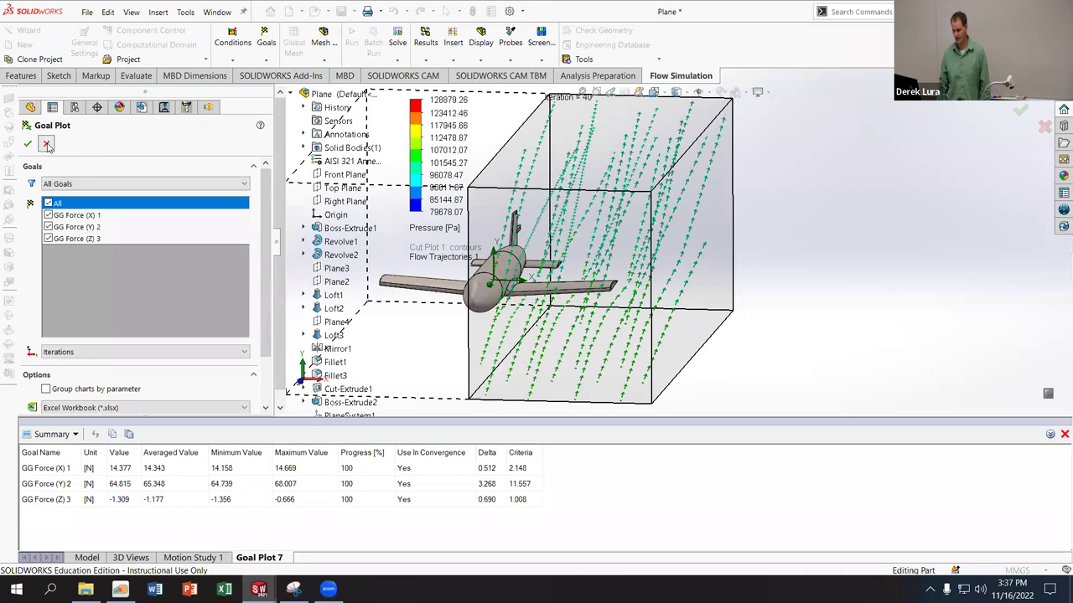
Step: Change the computational domain's X min from Symmetry to Default at -0.1264 m
{"action": "left_click", "coordinate": [84, 261]}
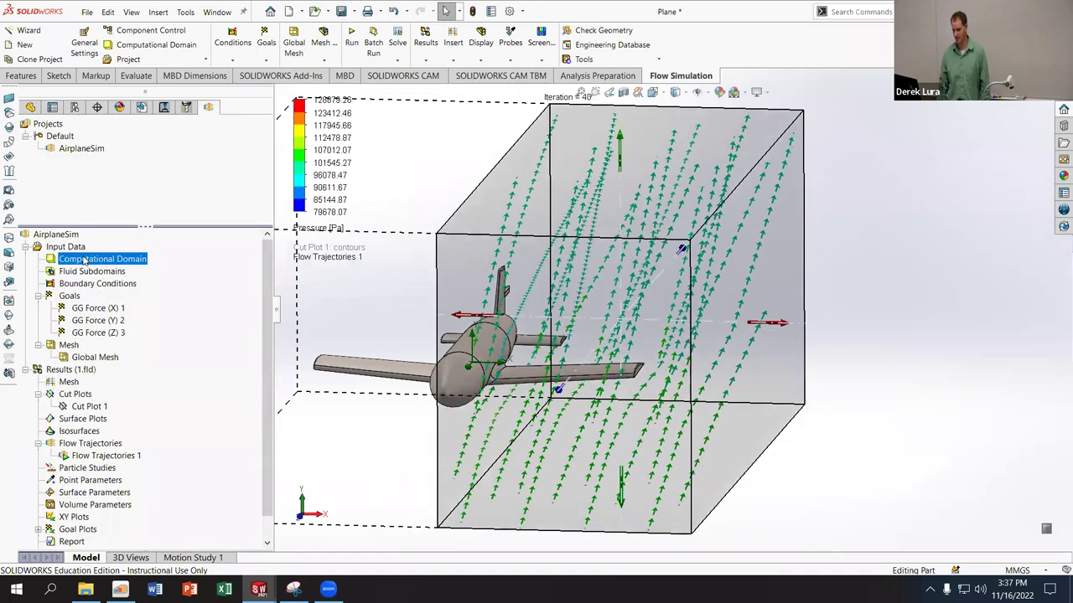
{"action": "right_click", "coordinate": [168, 268]}
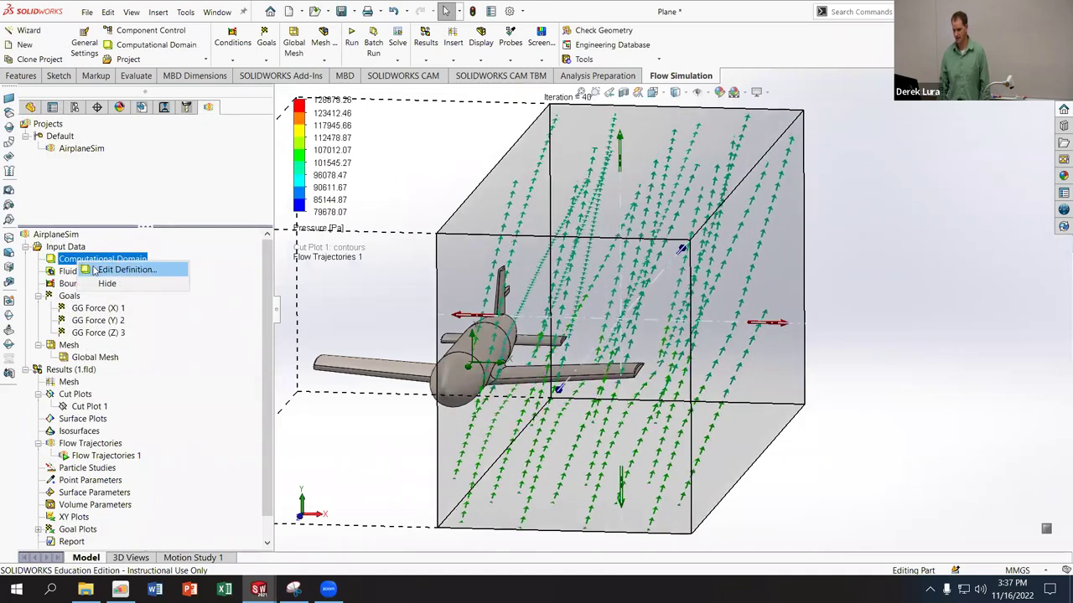
{"action": "left_click", "coordinate": [192, 276]}
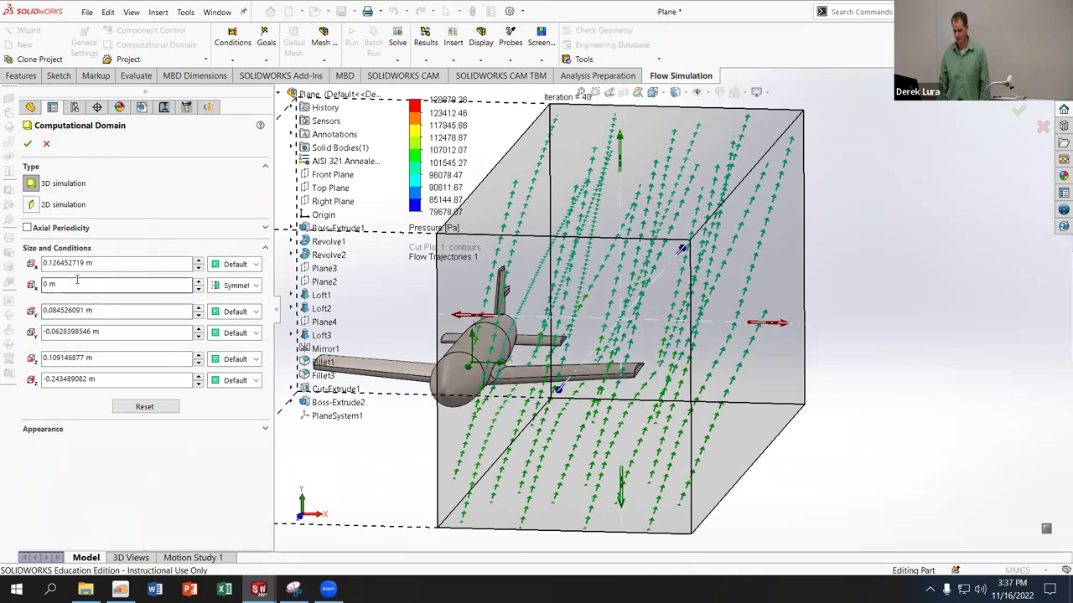
{"action": "left_click", "coordinate": [234, 286]}
{"action": "left_click", "coordinate": [237, 302]}
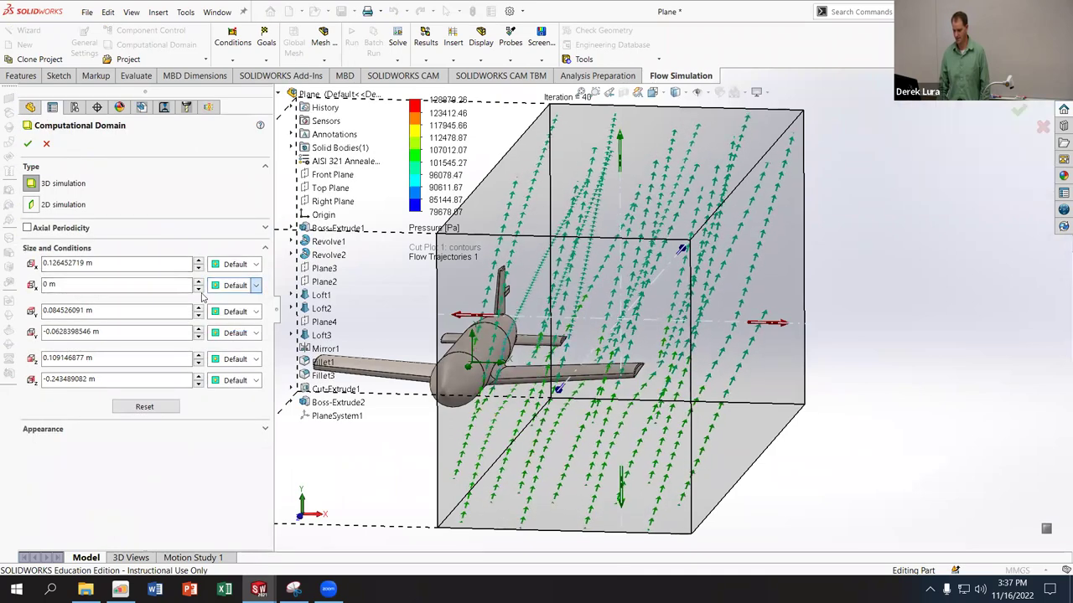
{"action": "key", "text": "BackSpace"}
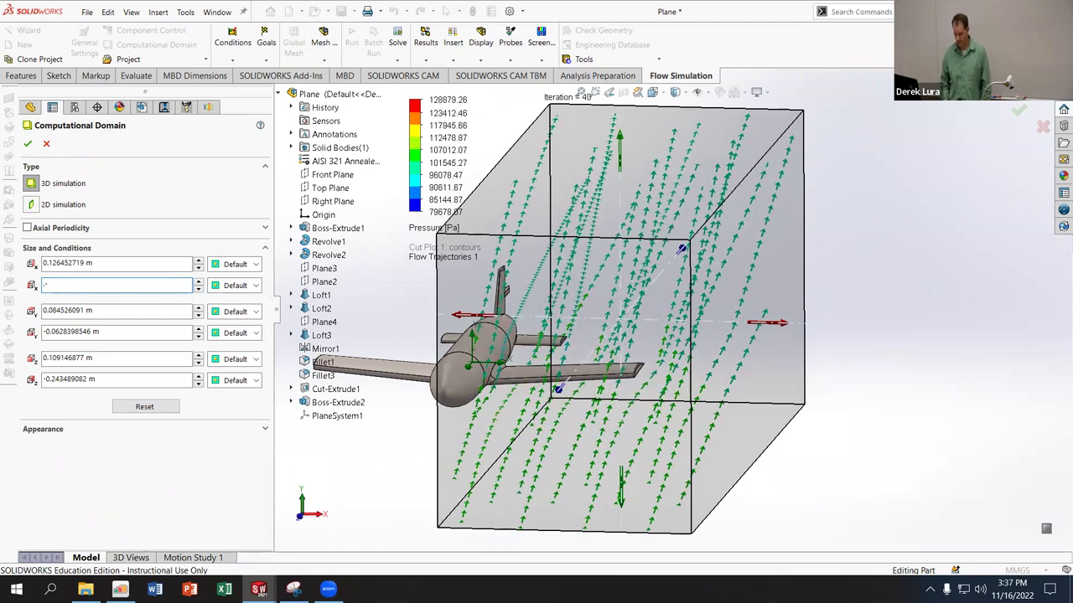
{"action": "type", "text": "-"}
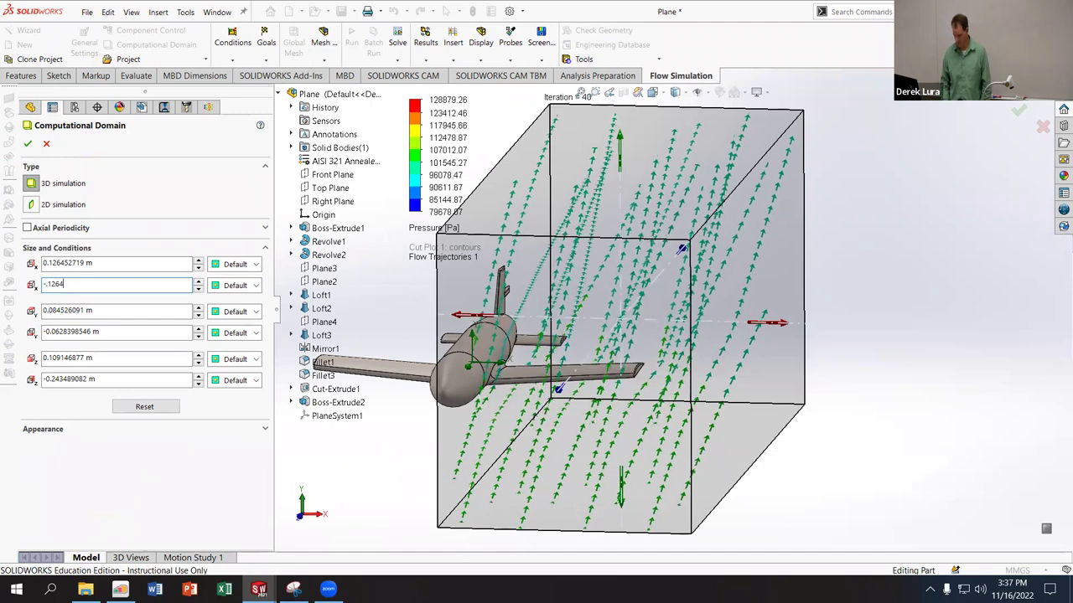
{"action": "key", "text": "Return"}
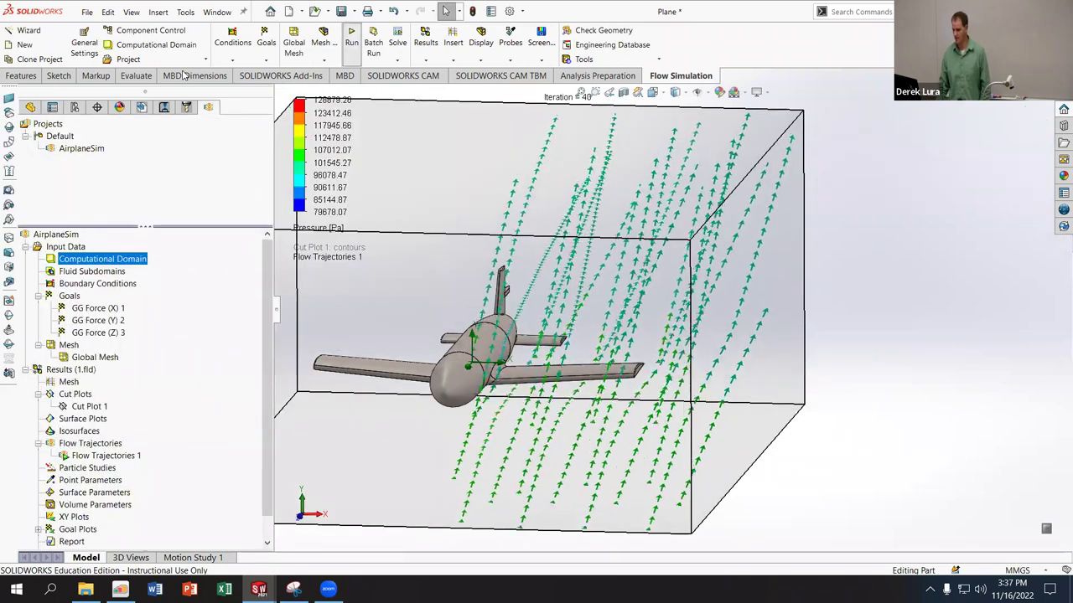
Step: Run the calculation to completion (40 iterations, goals converged) and close the Solver window
{"action": "left_click", "coordinate": [351, 38]}
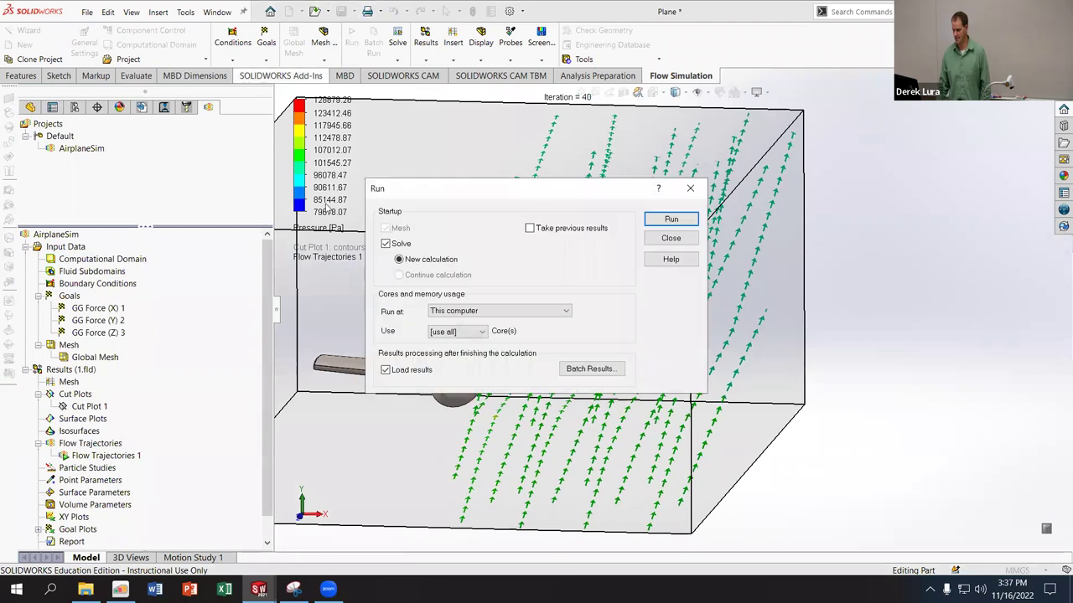
{"action": "left_click", "coordinate": [671, 219]}
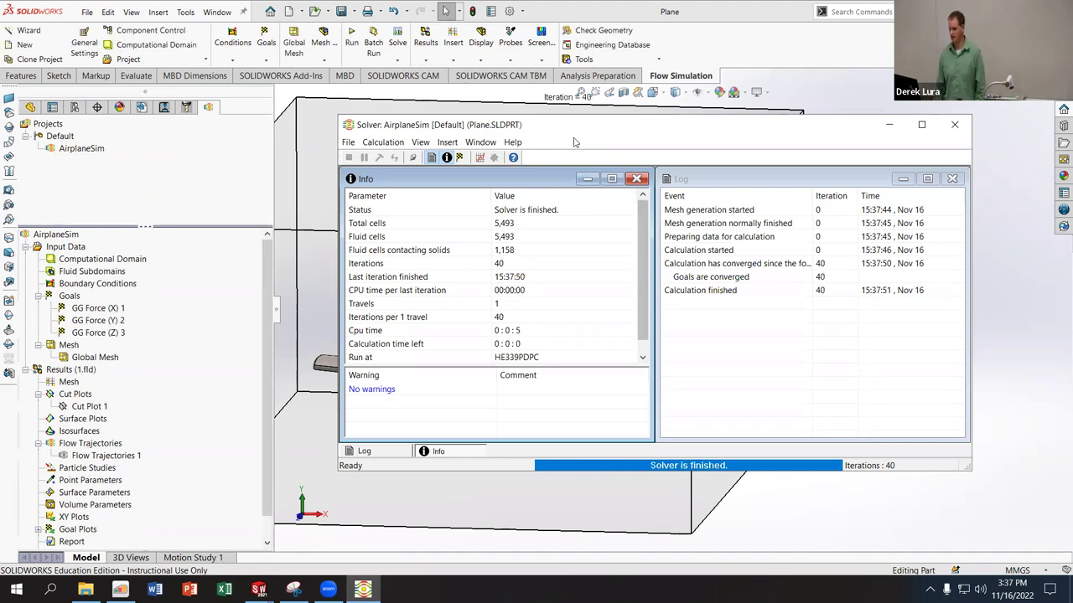
{"action": "left_click_drag", "start_coordinate": [574, 127], "coordinate": [472, 124]}
{"action": "left_click", "coordinate": [852, 124]}
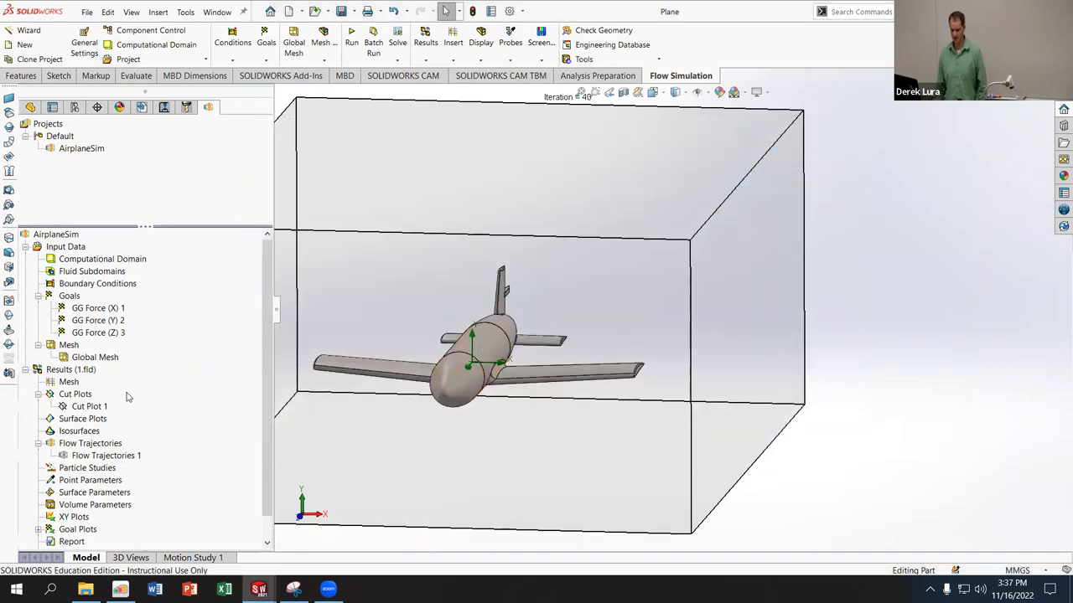
Step: Show Flow Trajectories 1 from the new results and orbit around them
{"action": "right_click", "coordinate": [98, 456]}
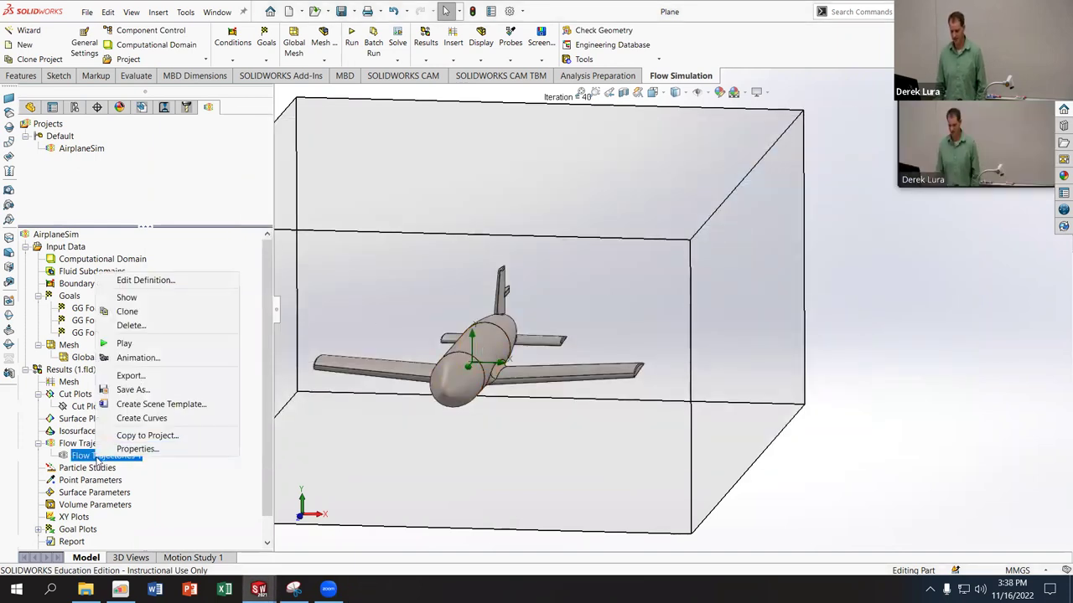
{"action": "left_click", "coordinate": [126, 297]}
{"action": "middle_click_drag", "start_coordinate": [436, 362], "coordinate": [263, 363]}
{"action": "left_click", "coordinate": [403, 550]}
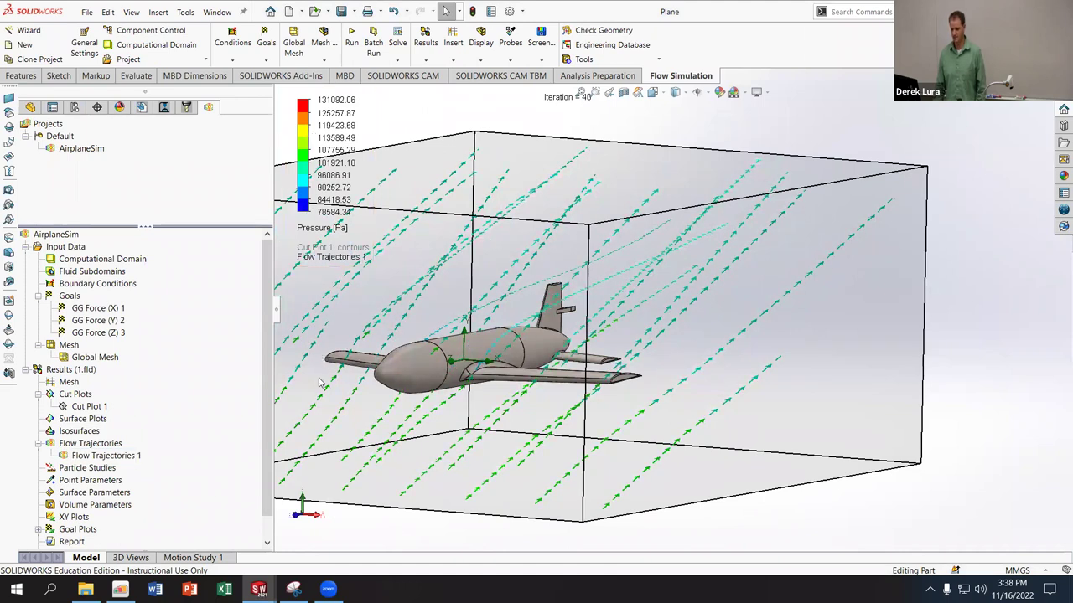
{"action": "scroll", "coordinate": [181, 421], "scroll_direction": "down", "scroll_amount": 1}
Step: Insert a goal plot of all three GG Force goals (X -0.050, Y 129.388, Z -2.570 N)
{"action": "right_click", "coordinate": [71, 504]}
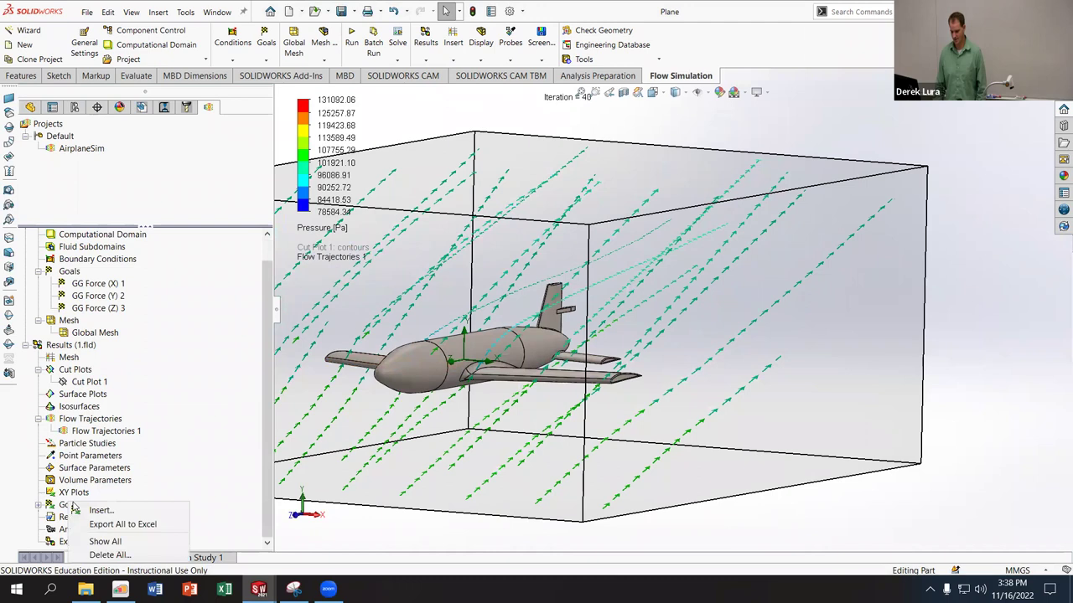
{"action": "left_click", "coordinate": [93, 518]}
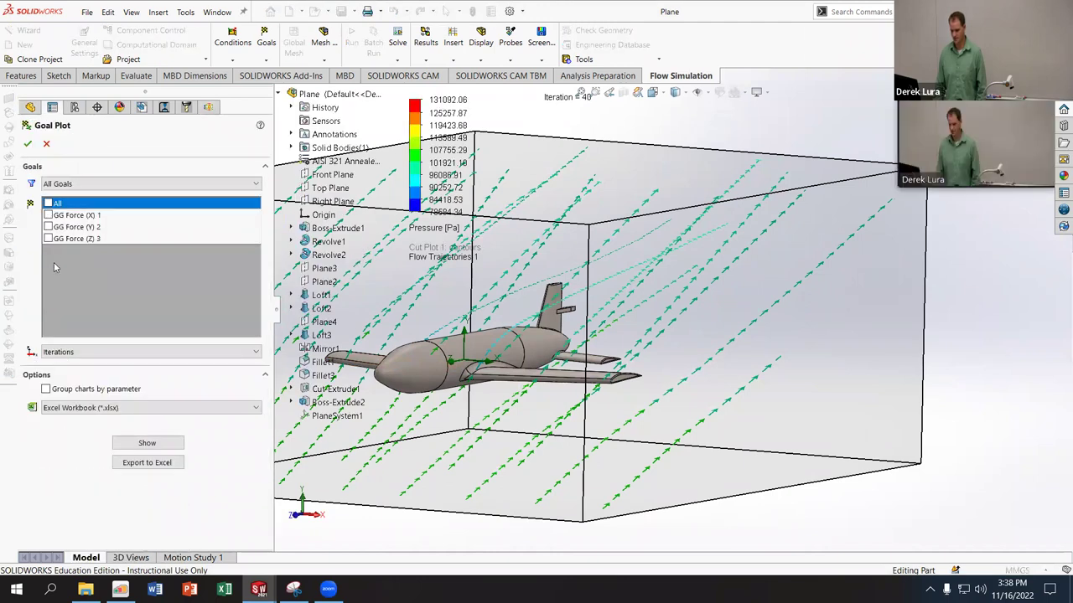
{"action": "left_click", "coordinate": [47, 204]}
{"action": "left_click", "coordinate": [147, 443]}
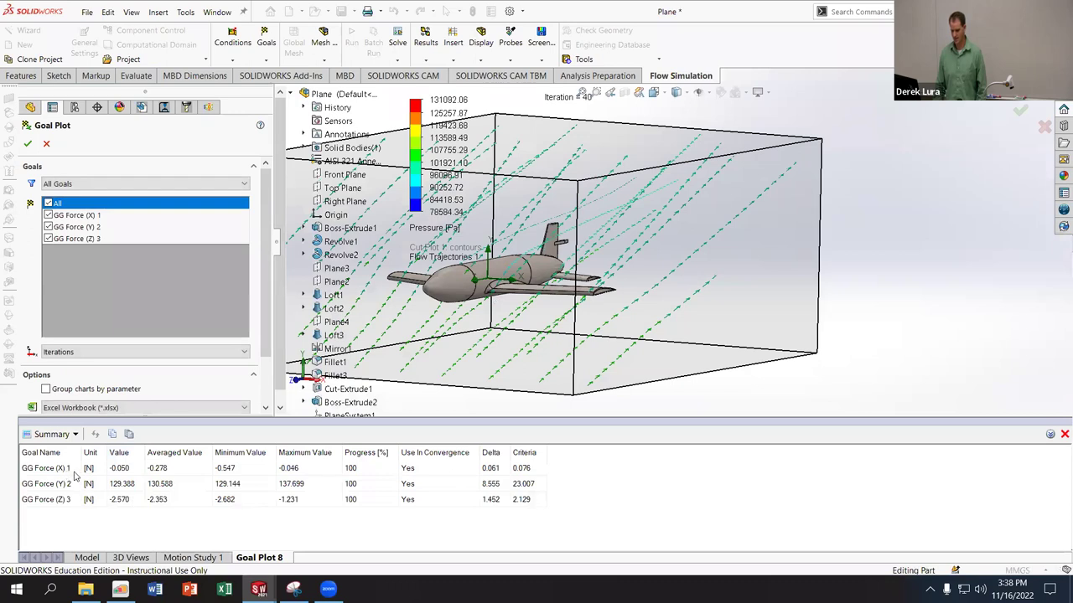
{"action": "left_click", "coordinate": [74, 476]}
{"action": "mouse_move", "coordinate": [429, 346]}
{"action": "middle_mouse_down"}
{"action": "mouse_move", "coordinate": [452, 352]}
{"action": "mouse_move", "coordinate": [434, 347]}
{"action": "middle_mouse_up"}
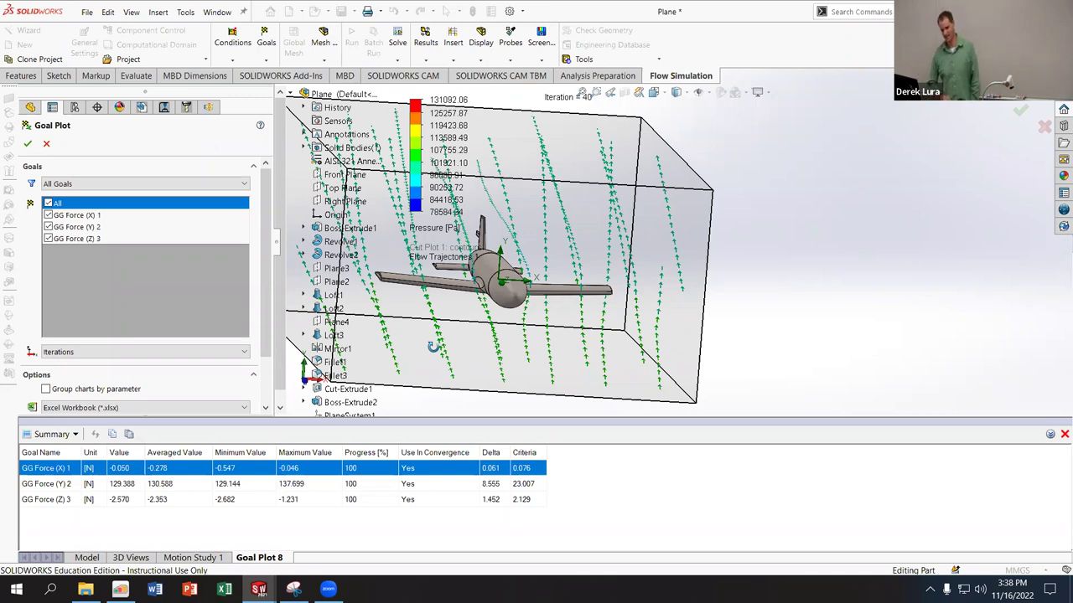
{"action": "middle_click_drag", "start_coordinate": [526, 307], "coordinate": [494, 323]}
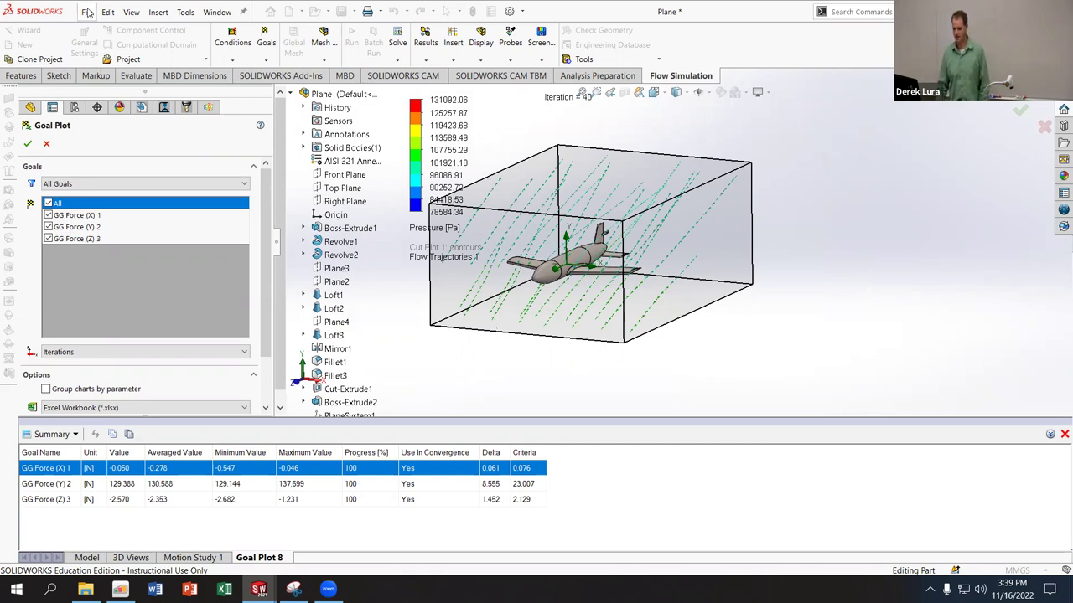
{"action": "left_click", "coordinate": [86, 11]}
Step: Close the goal plot, create a new blank part Part2, and select its Right Plane
{"action": "left_click", "coordinate": [46, 144]}
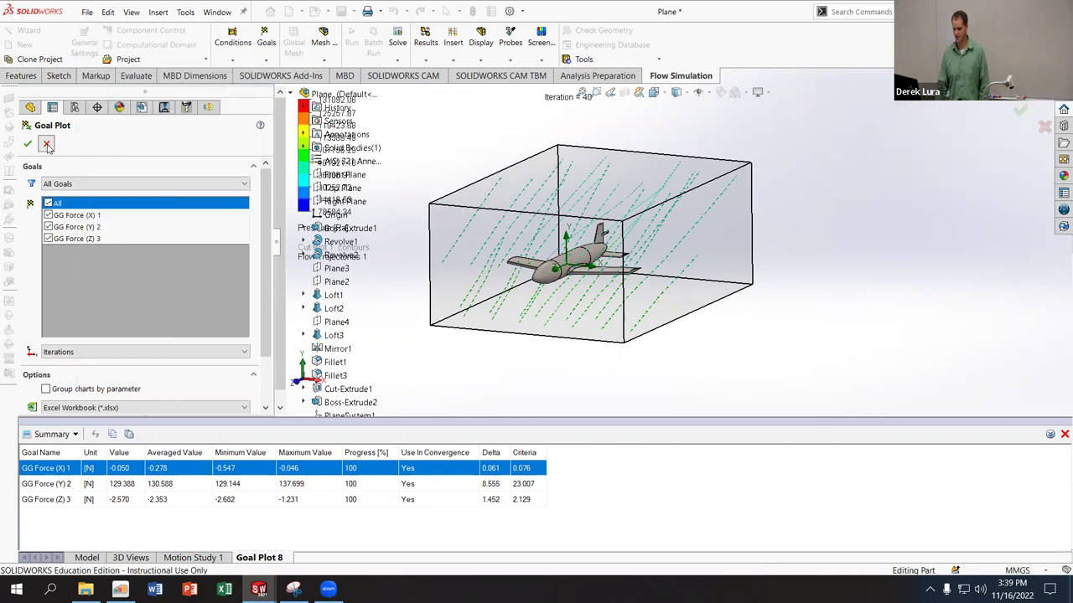
{"action": "left_click", "coordinate": [47, 144]}
{"action": "left_click", "coordinate": [86, 11]}
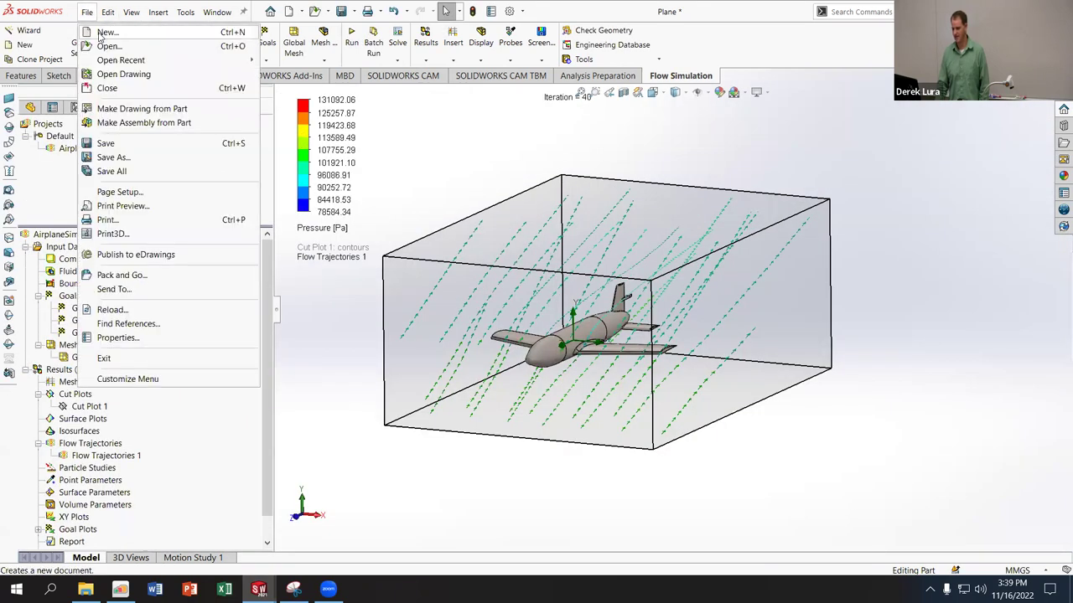
{"action": "left_click", "coordinate": [102, 32]}
{"action": "left_click", "coordinate": [491, 390]}
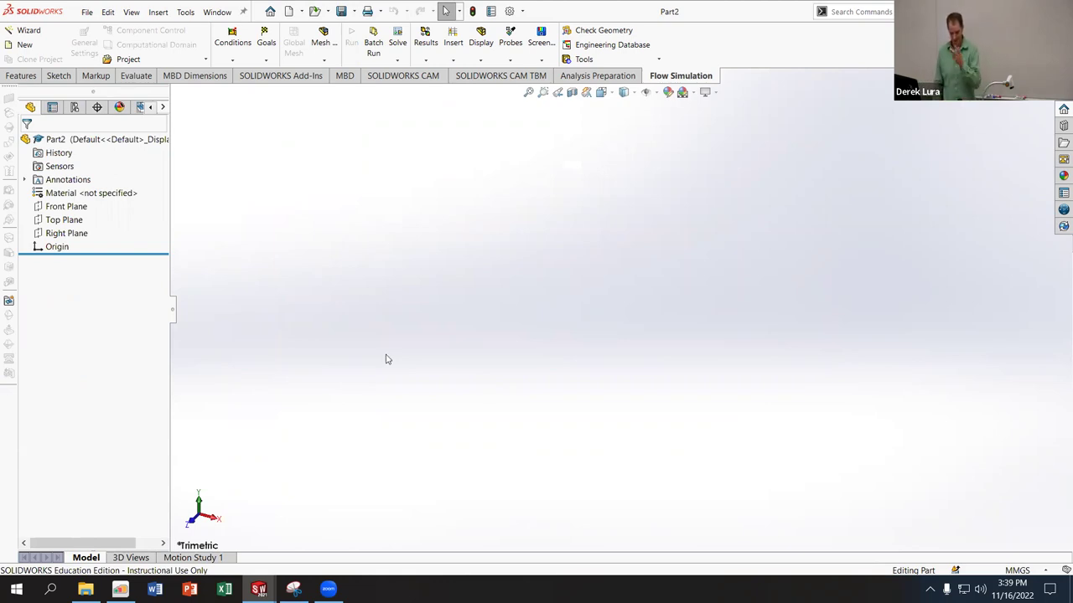
{"action": "left_click", "coordinate": [60, 207]}
Step: Start a sketch on the Right Plane with a small nose circle at the origin
{"action": "left_click", "coordinate": [63, 233]}
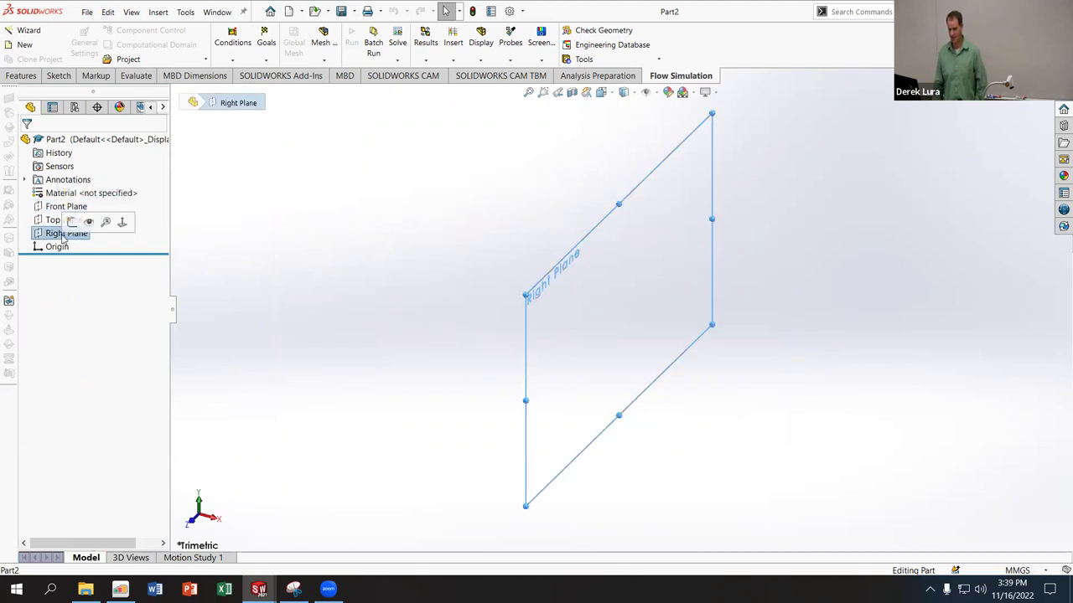
{"action": "left_click", "coordinate": [71, 222]}
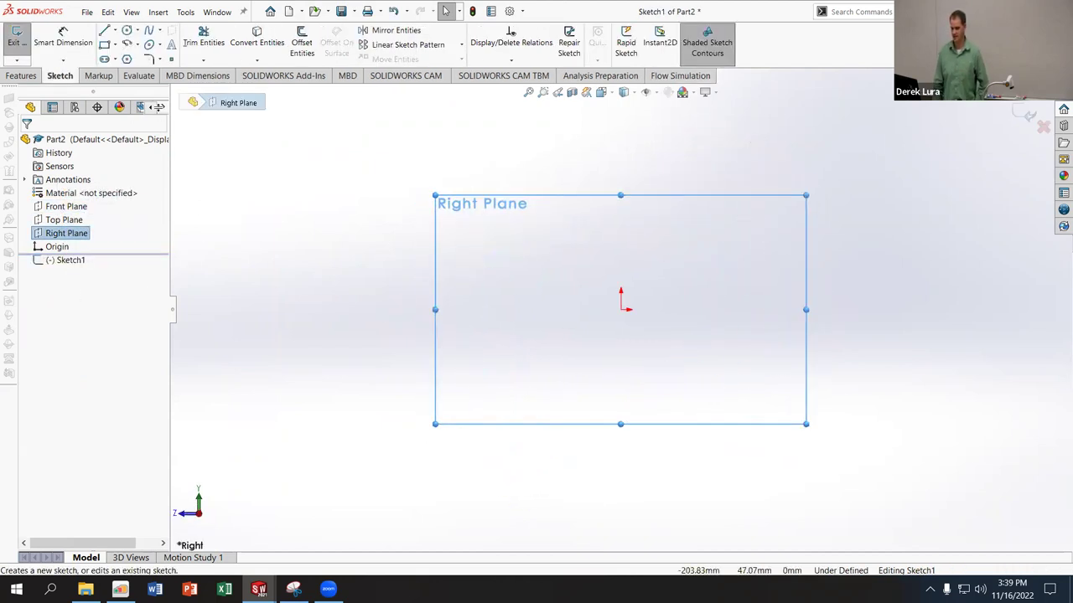
{"action": "left_click", "coordinate": [126, 31]}
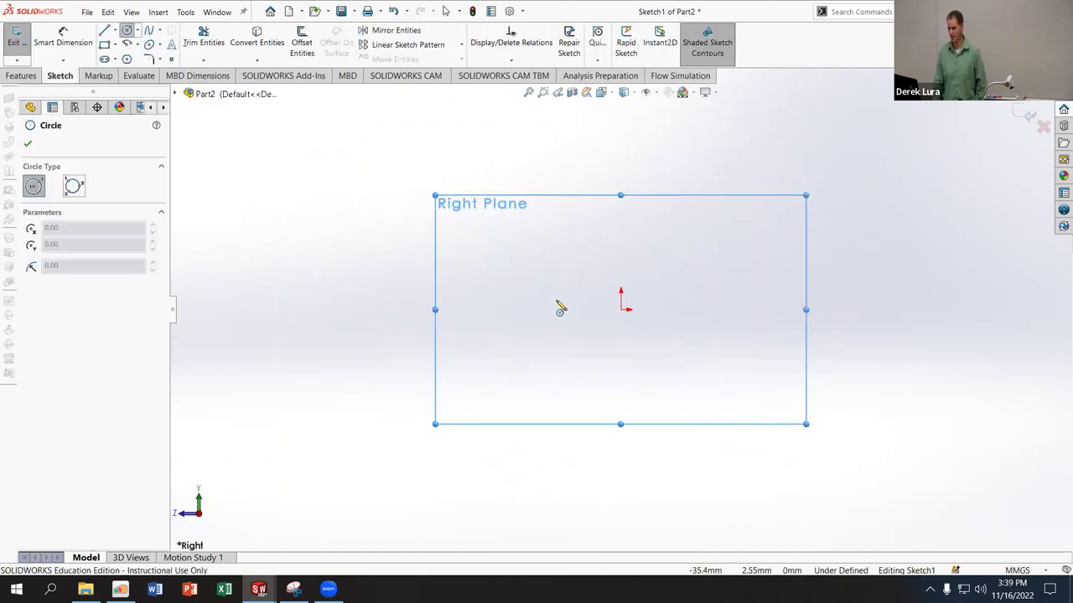
{"action": "left_click", "coordinate": [621, 309]}
{"action": "left_click", "coordinate": [631, 317]}
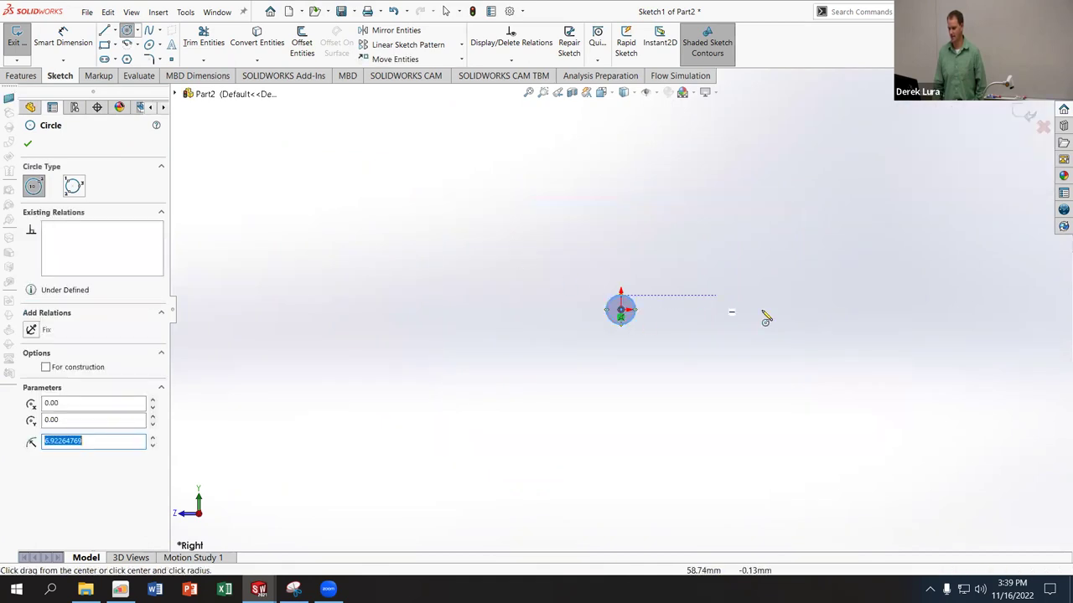
{"action": "scroll", "coordinate": [779, 323], "scroll_direction": "down", "scroll_amount": 4}
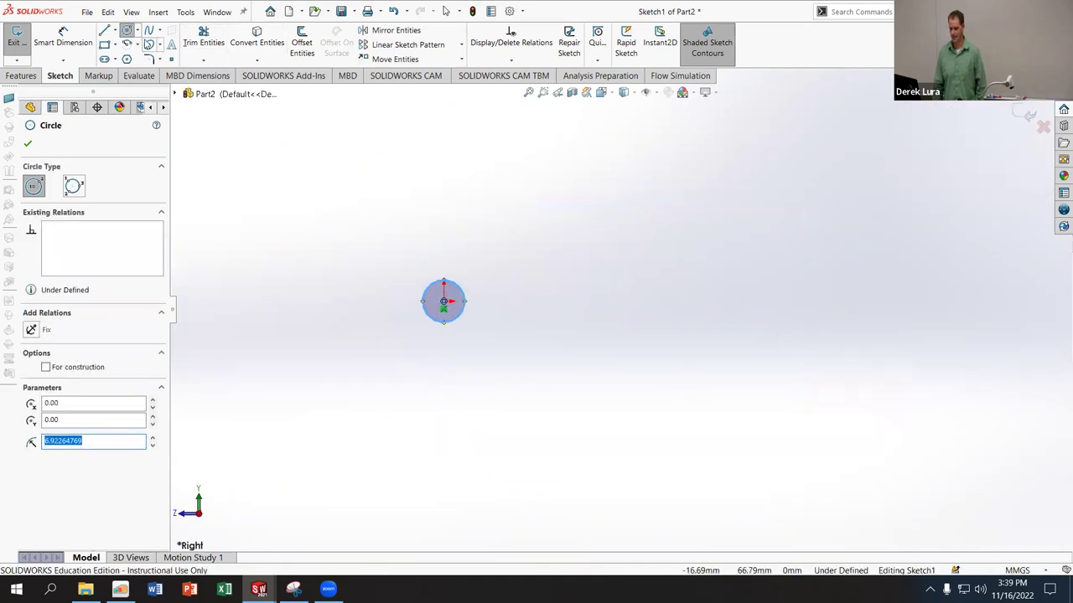
Step: Draw a three-point arc from the circle's top to the far right, bulging upward
{"action": "left_click", "coordinate": [126, 46]}
{"action": "left_click", "coordinate": [443, 300]}
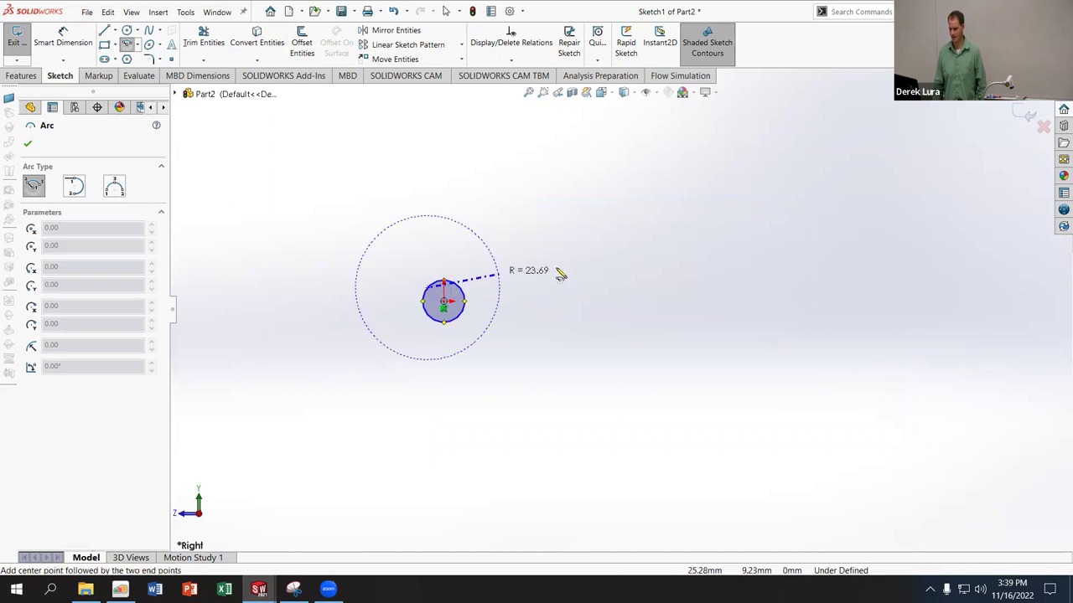
{"action": "left_click", "coordinate": [138, 44]}
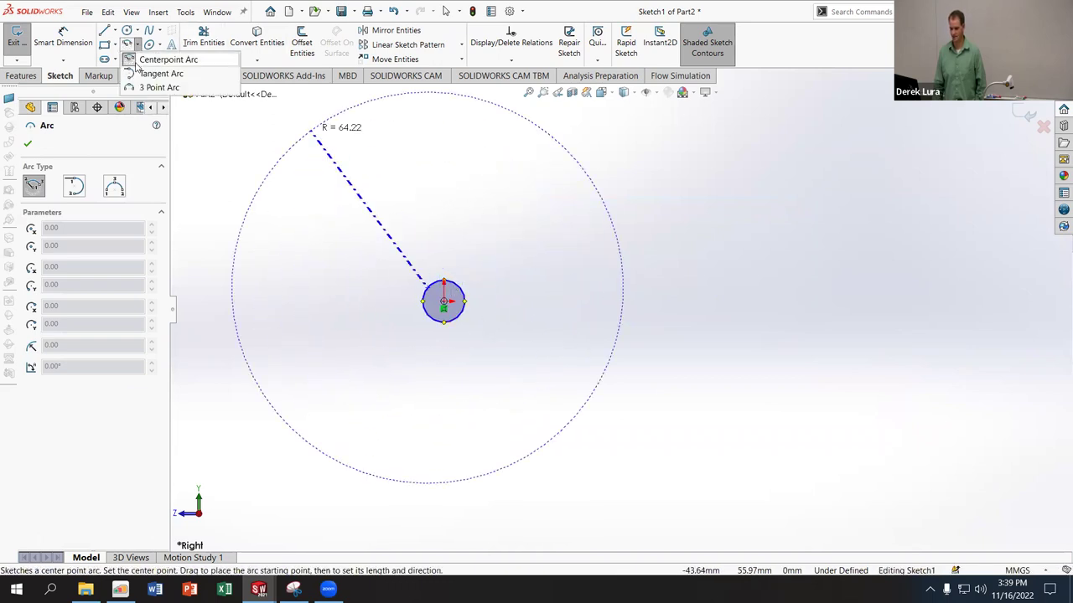
{"action": "left_click", "coordinate": [137, 73]}
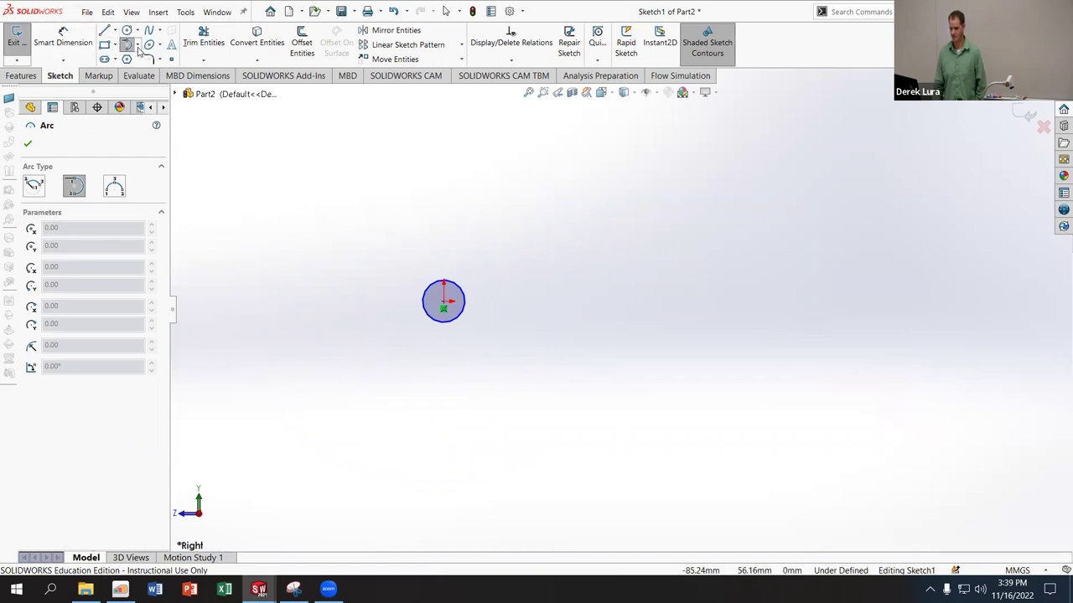
{"action": "left_click", "coordinate": [137, 46]}
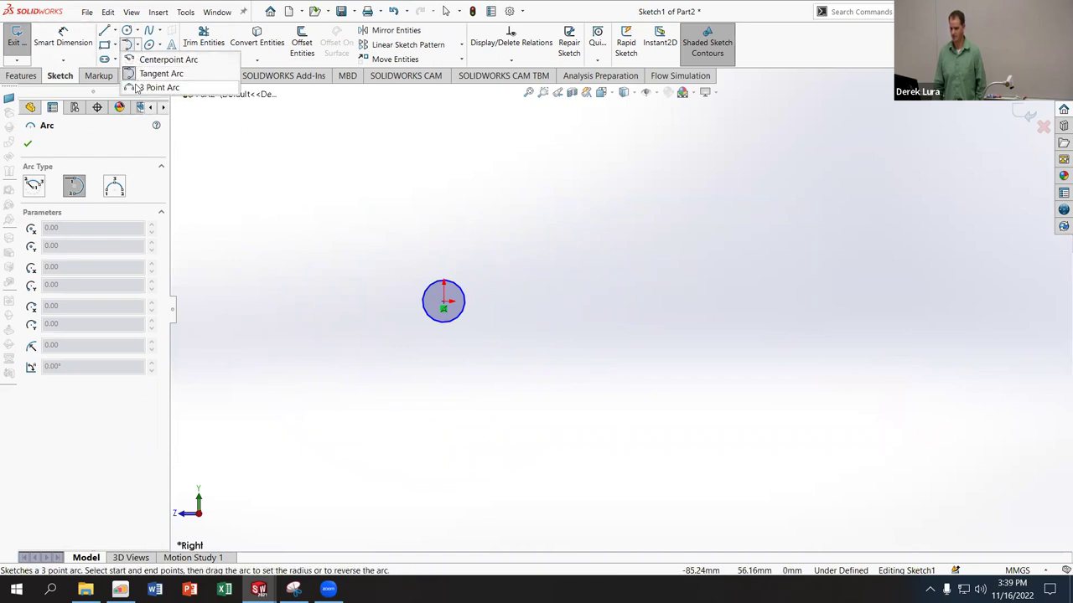
{"action": "left_click", "coordinate": [137, 87]}
{"action": "left_click", "coordinate": [444, 281]}
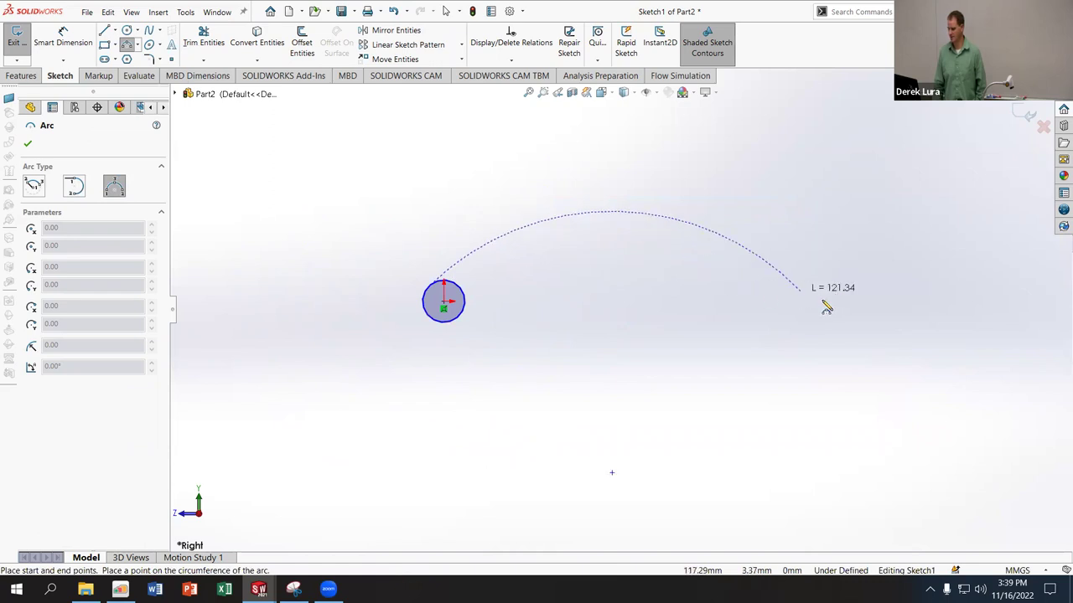
{"action": "left_click", "coordinate": [929, 306]}
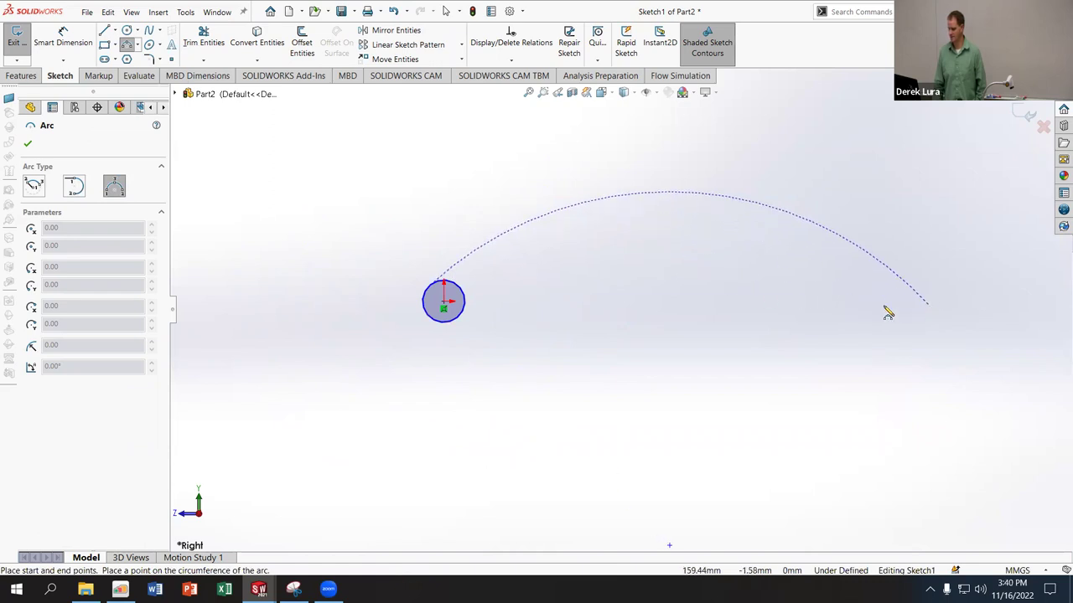
{"action": "left_click", "coordinate": [753, 243]}
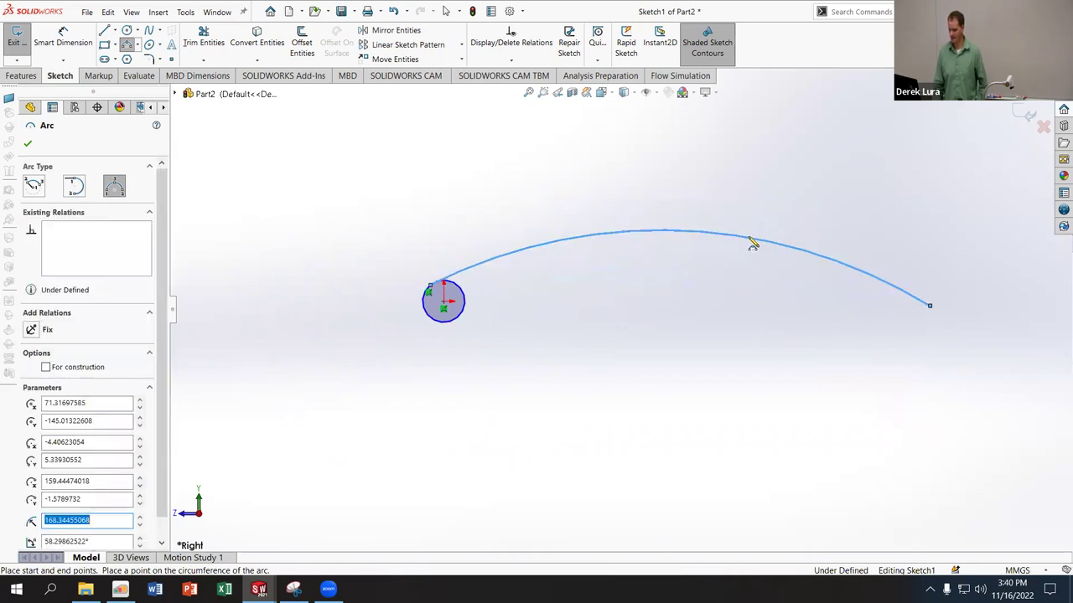
{"action": "key", "text": "Escape"}
Step: Make the upper arc tangent to the nose circle
{"action": "left_click", "coordinate": [447, 288]}
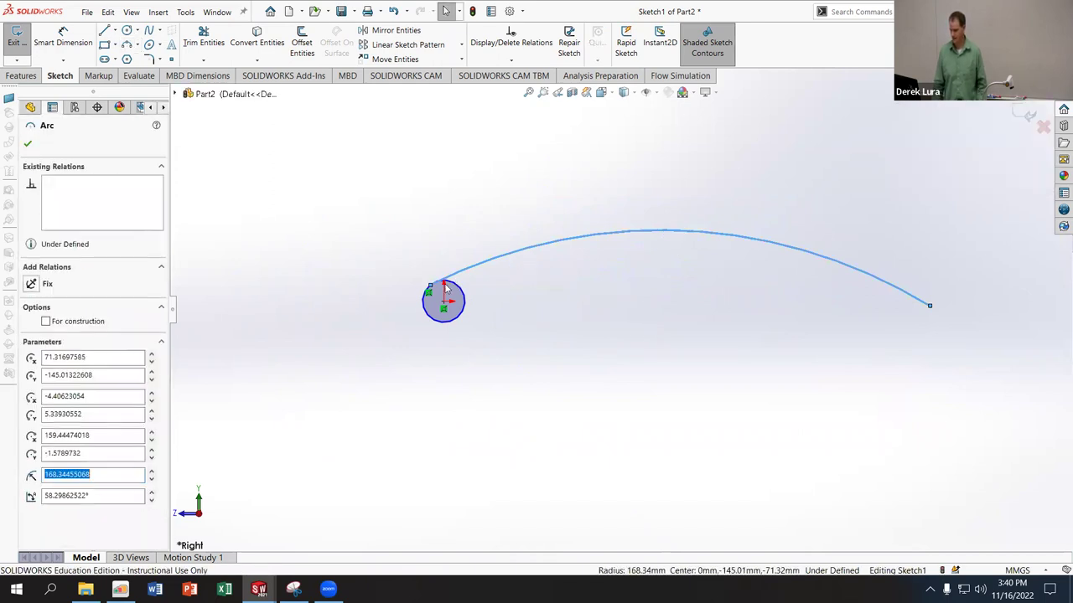
{"action": "left_click", "coordinate": [460, 295]}
{"action": "left_click", "coordinate": [469, 271], "text": "ctrl"}
{"action": "left_click", "coordinate": [32, 358]}
{"action": "key", "text": "Escape"}
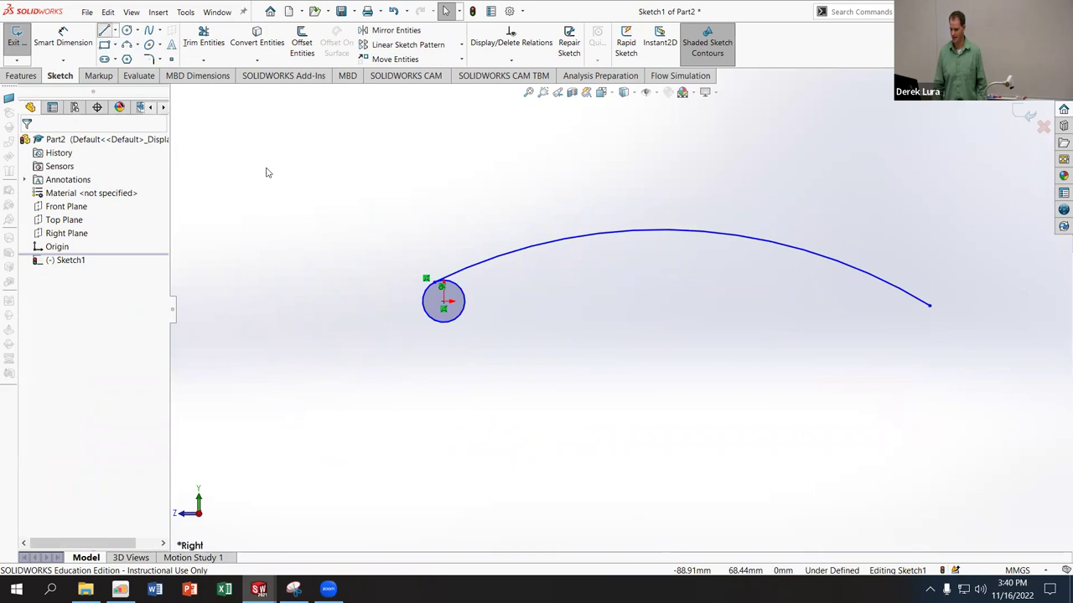
Step: Draw a flat bottom line from the circle's bottom to below the arc's tip
{"action": "key", "text": "l"}
{"action": "left_click", "coordinate": [446, 323]}
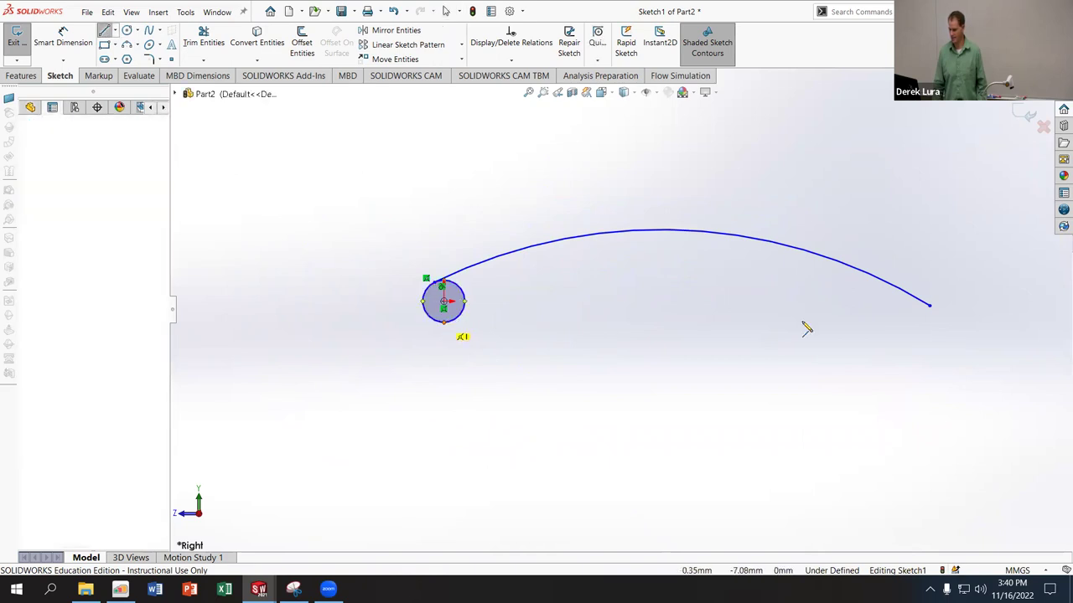
{"action": "left_click", "coordinate": [931, 323]}
{"action": "key", "text": "Escape"}
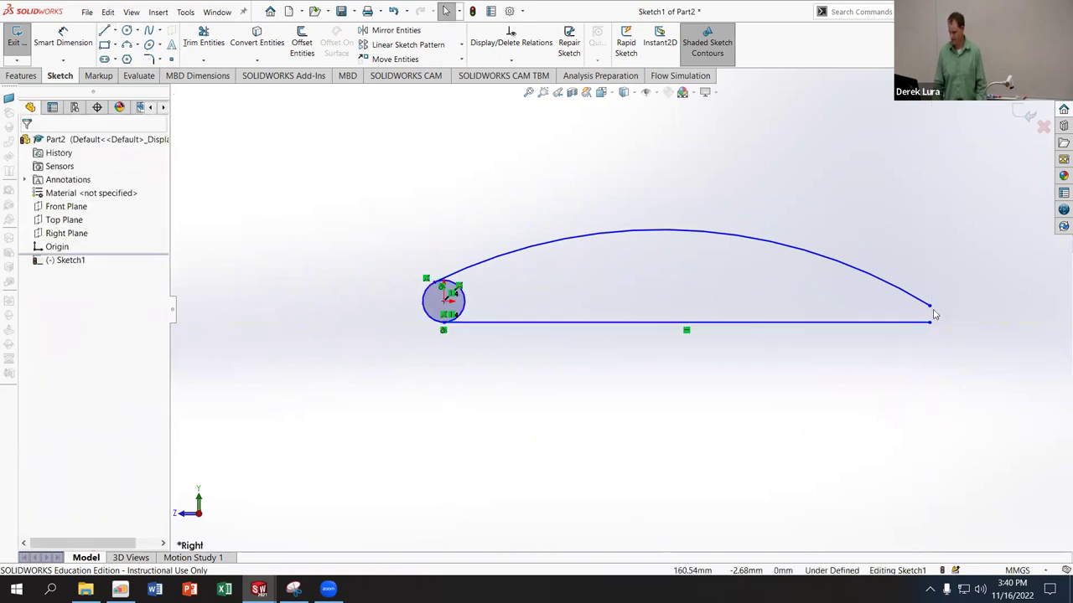
Step: Make the arc's trailing end point coincident with the line's end point
{"action": "left_click", "coordinate": [929, 306]}
{"action": "left_click", "coordinate": [929, 321], "text": "ctrl"}
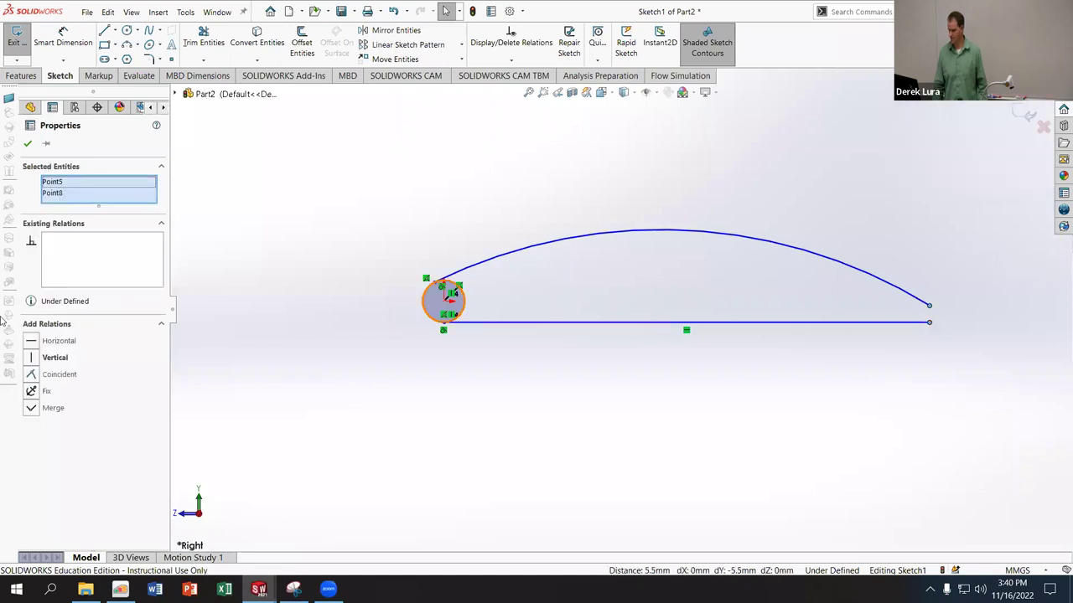
{"action": "left_click", "coordinate": [31, 382]}
{"action": "left_click", "coordinate": [481, 379]}
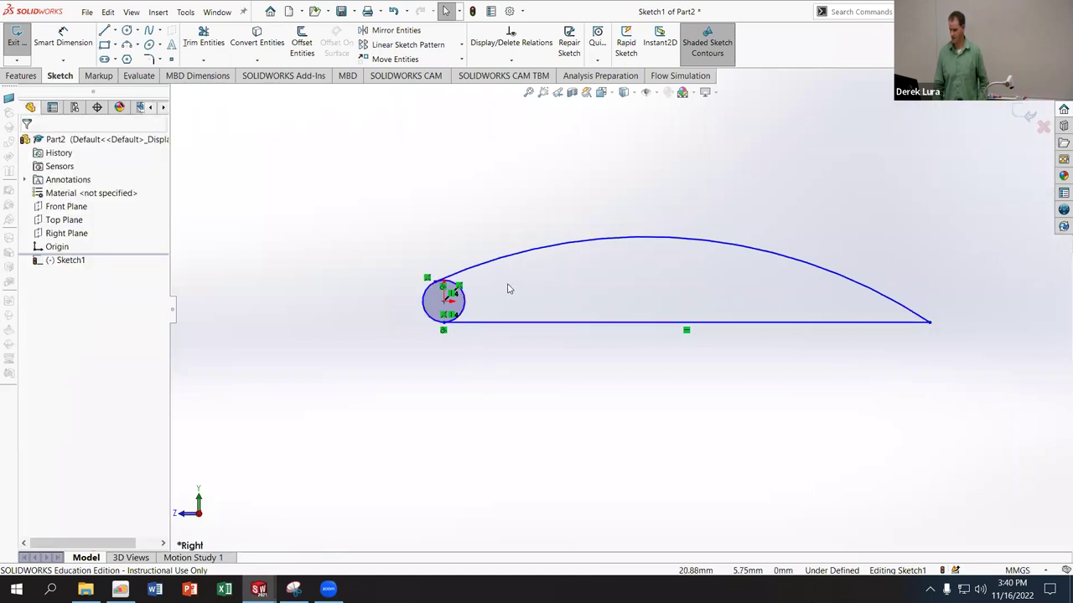
Step: Trim away the nose circle's inner right side
{"action": "left_click", "coordinate": [204, 42]}
{"action": "left_click_drag", "start_coordinate": [517, 293], "coordinate": [460, 305]}
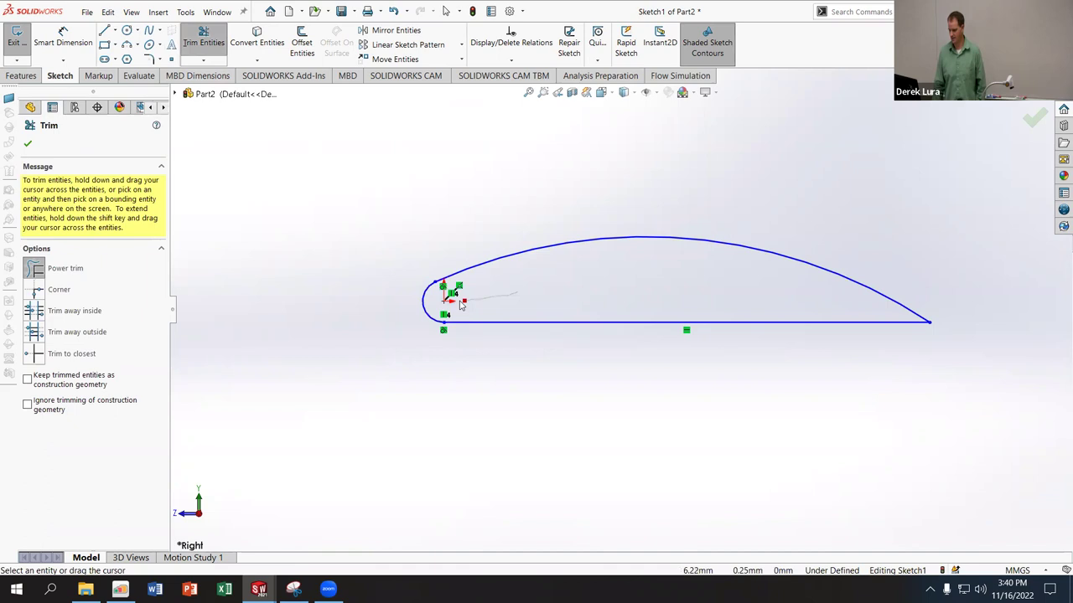
{"action": "left_click", "coordinate": [63, 37]}
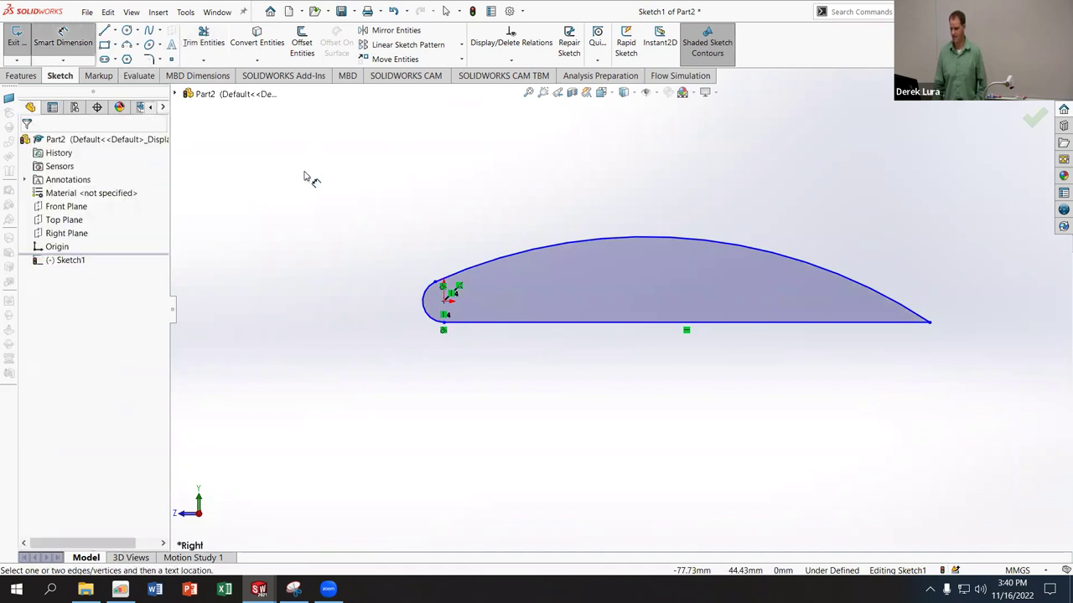
{"action": "left_click", "coordinate": [445, 300]}
Step: Dimension the profile's chord length to 160 mm
{"action": "left_click", "coordinate": [929, 323]}
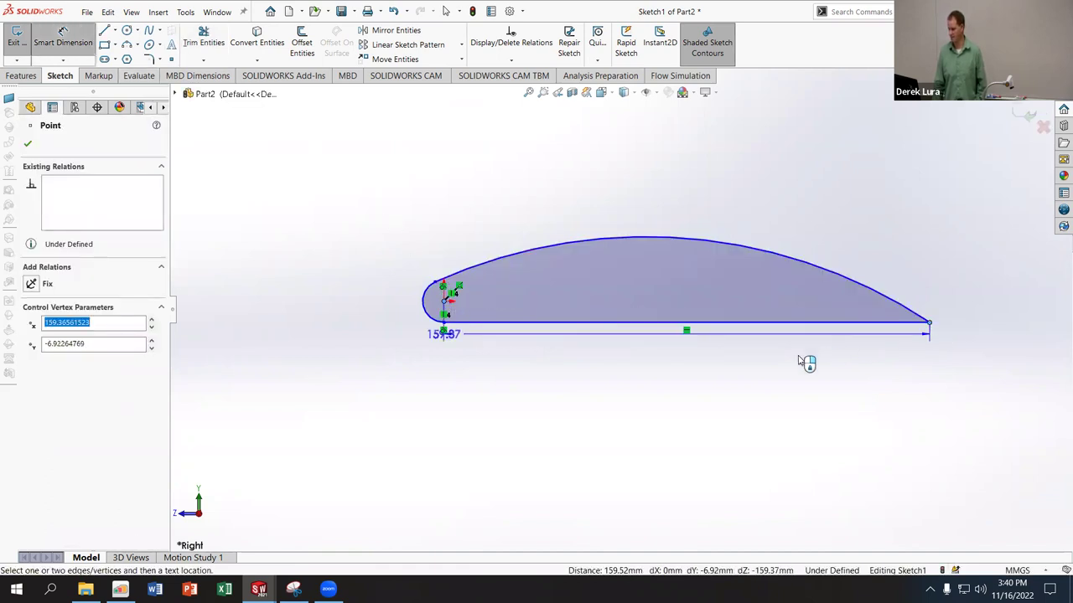
{"action": "left_click", "coordinate": [711, 379]}
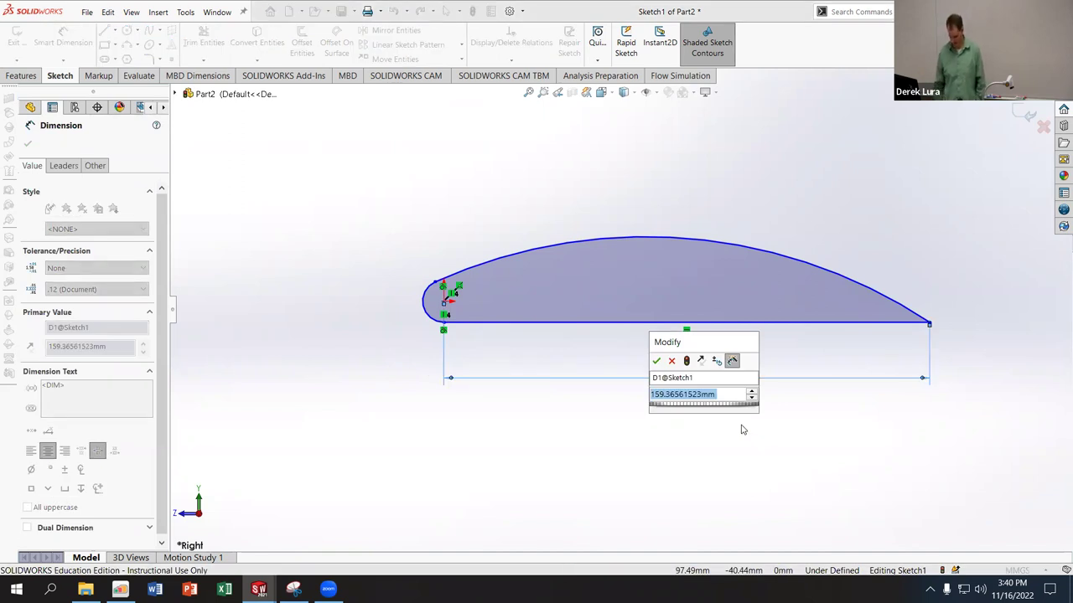
{"action": "type", "text": "160"}
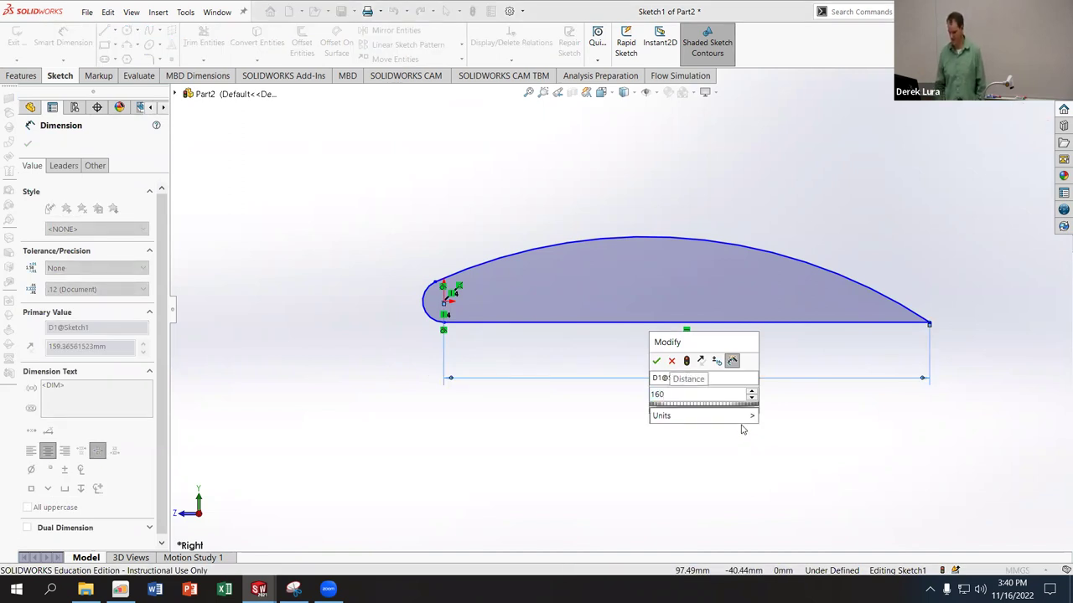
{"action": "key", "text": "Return"}
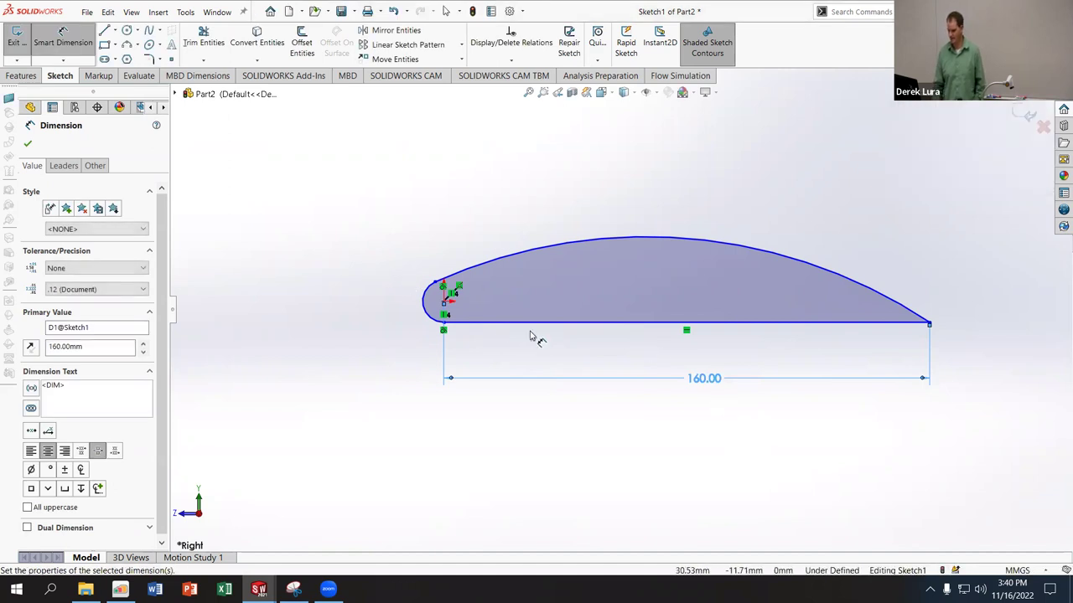
Step: Add a 20° angle dimension at the leading-edge nose
{"action": "scroll", "coordinate": [445, 323], "scroll_direction": "down", "scroll_amount": 3}
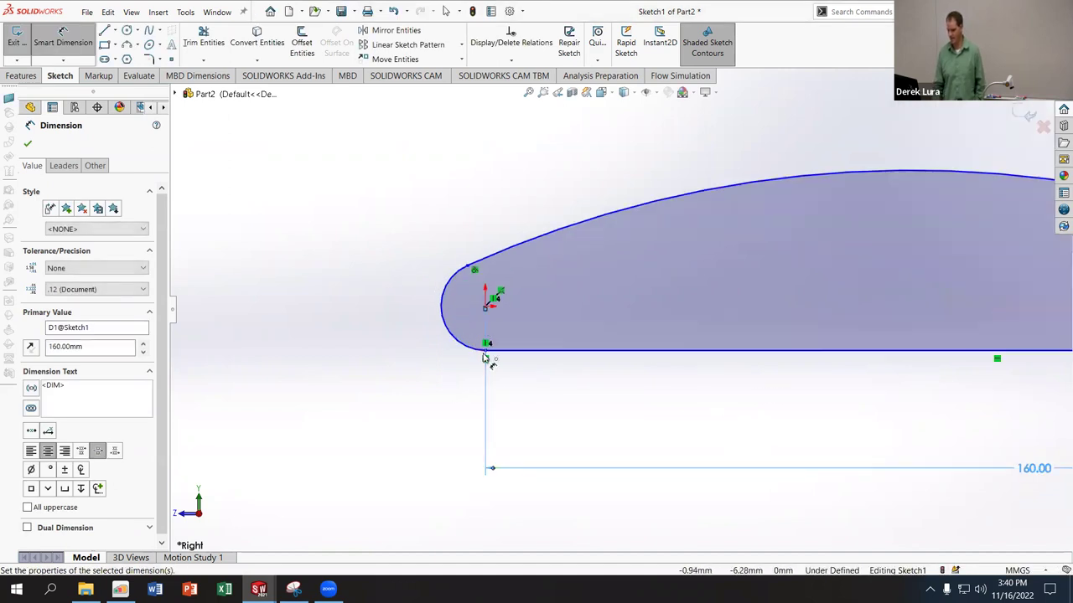
{"action": "left_click", "coordinate": [486, 357]}
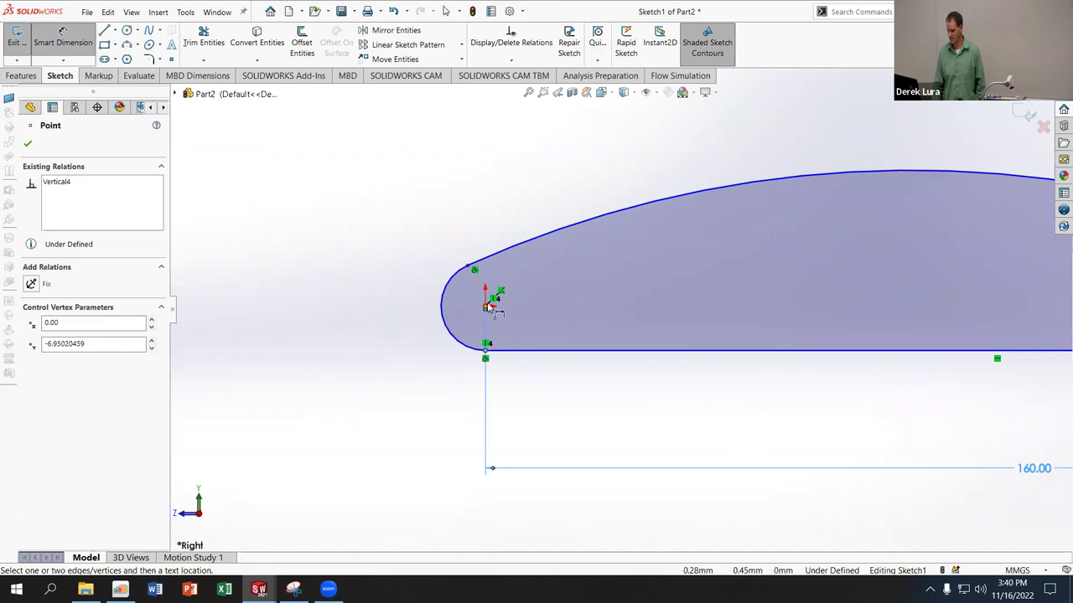
{"action": "left_click", "coordinate": [486, 307]}
{"action": "left_click", "coordinate": [473, 269]}
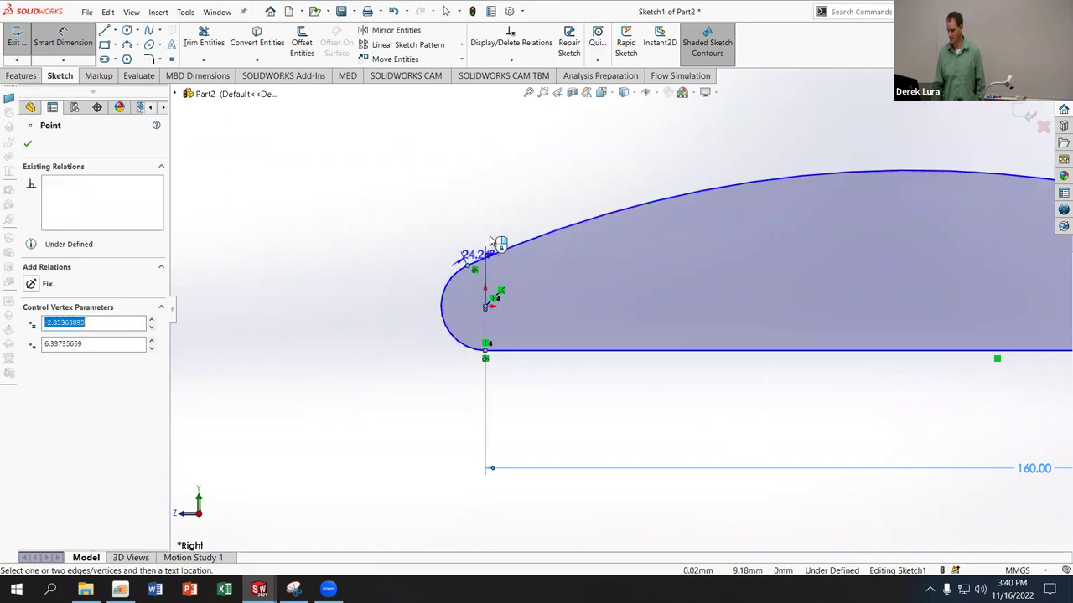
{"action": "left_click", "coordinate": [467, 193]}
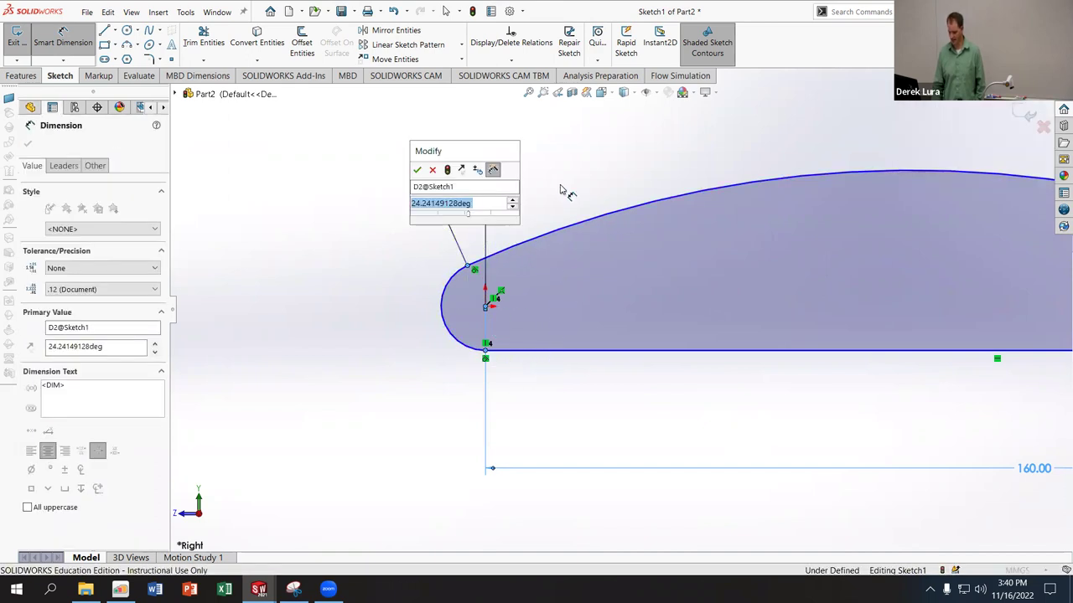
{"action": "type", "text": "20"}
{"action": "key", "text": "Return"}
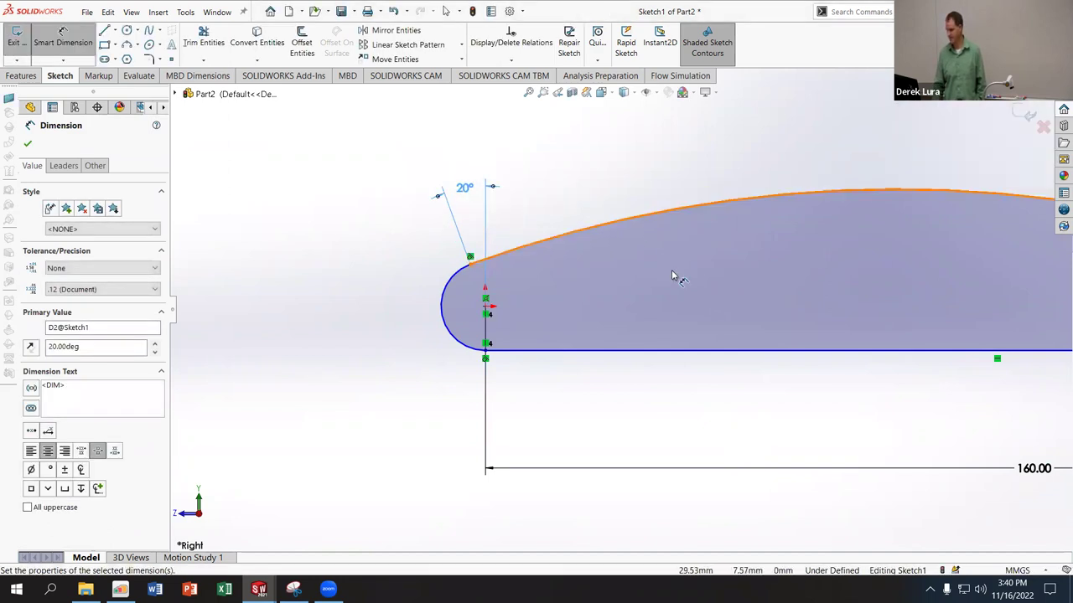
{"action": "key", "text": "f"}
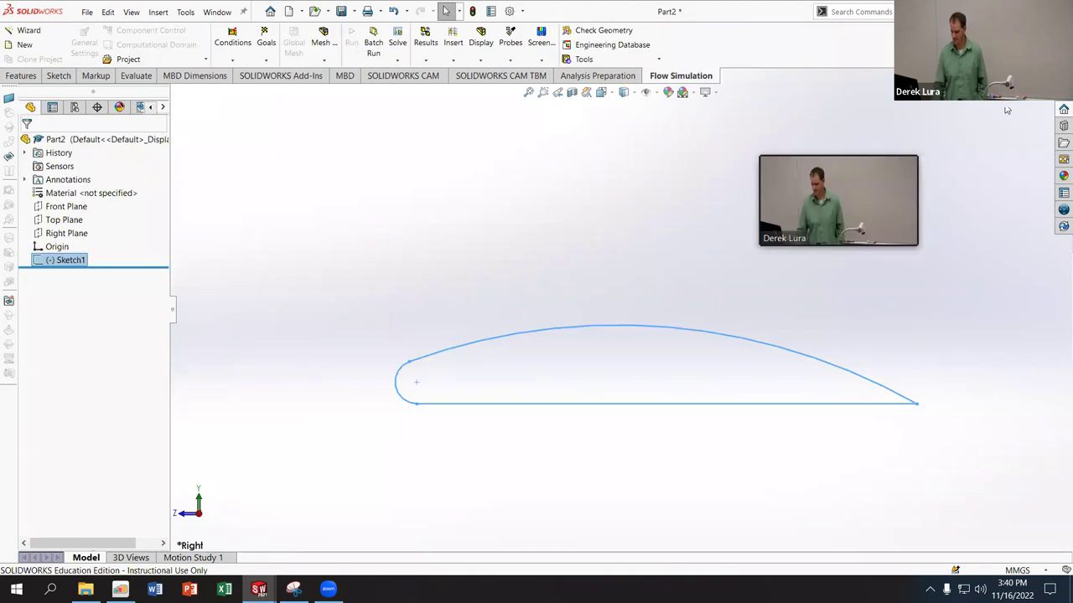
Step: Exit the airfoil sketch and bring up the Features tools
{"action": "left_click", "coordinate": [1029, 116]}
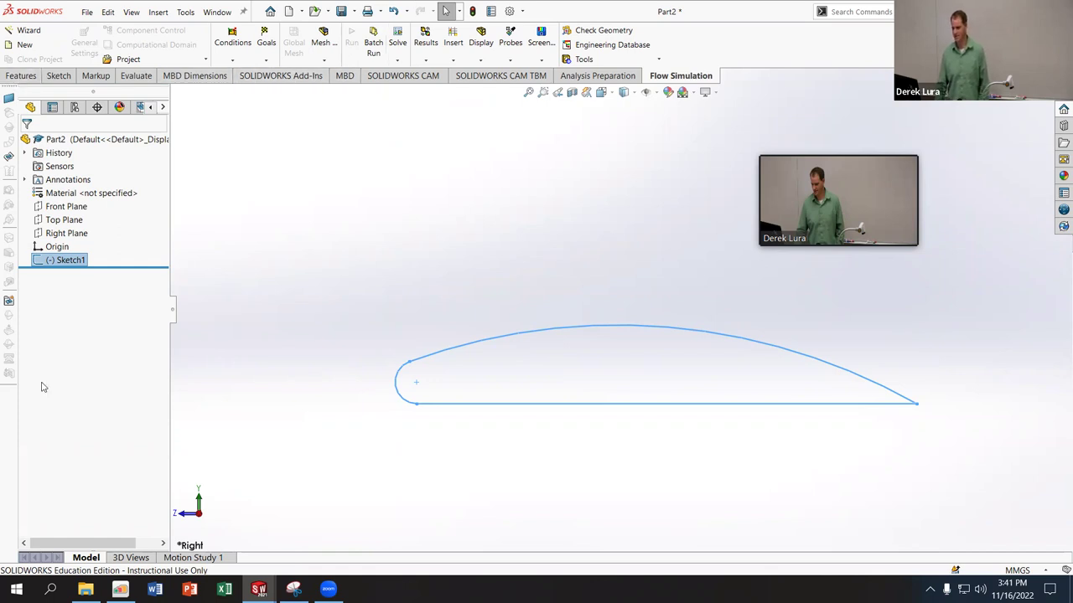
{"action": "left_click", "coordinate": [22, 75]}
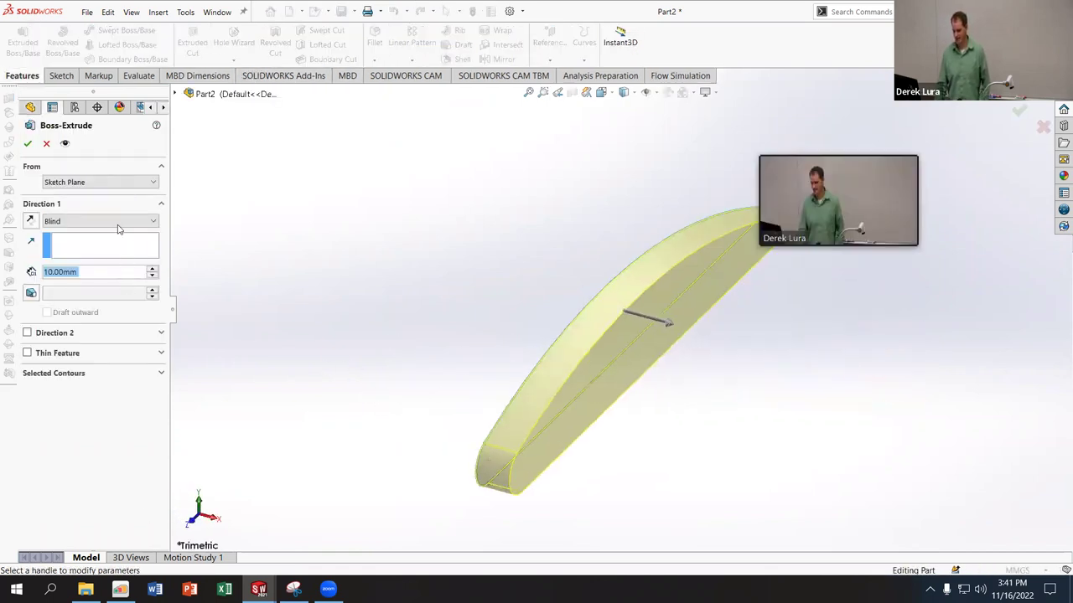
Step: Extrude the airfoil Mid Plane to a 50 mm depth as Boss-Extrude1
{"action": "left_click", "coordinate": [117, 223]}
{"action": "left_click", "coordinate": [99, 282]}
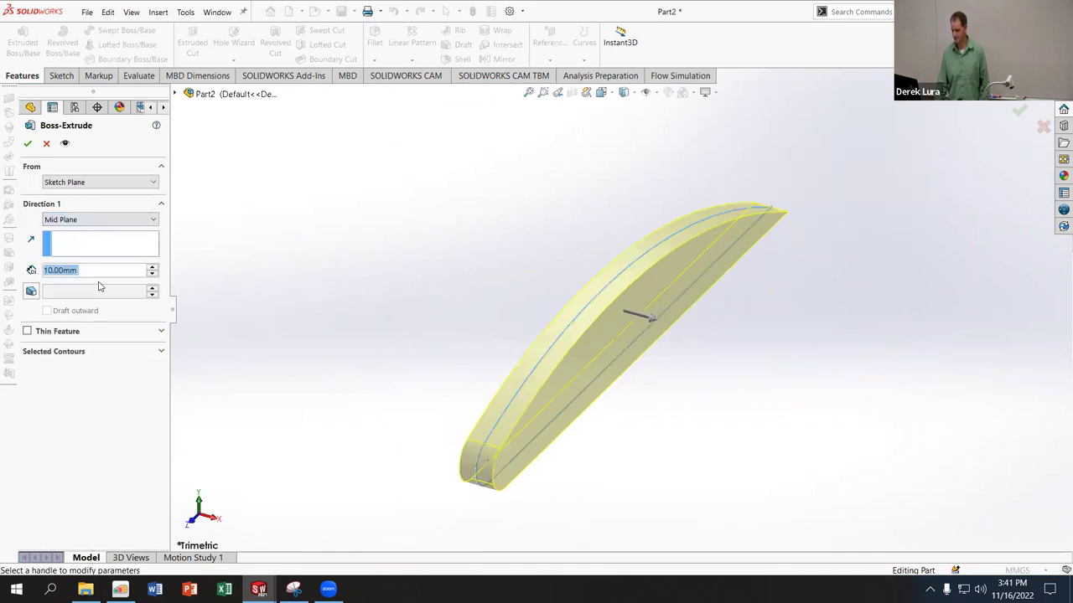
{"action": "type", "text": "50"}
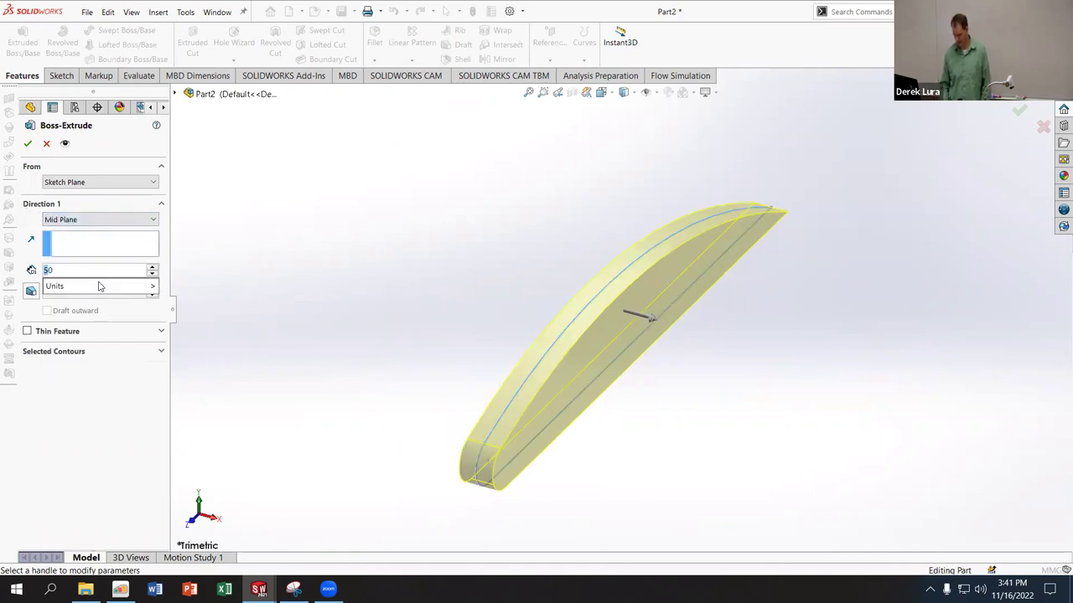
{"action": "key", "text": "Return"}
{"action": "left_click", "coordinate": [27, 144]}
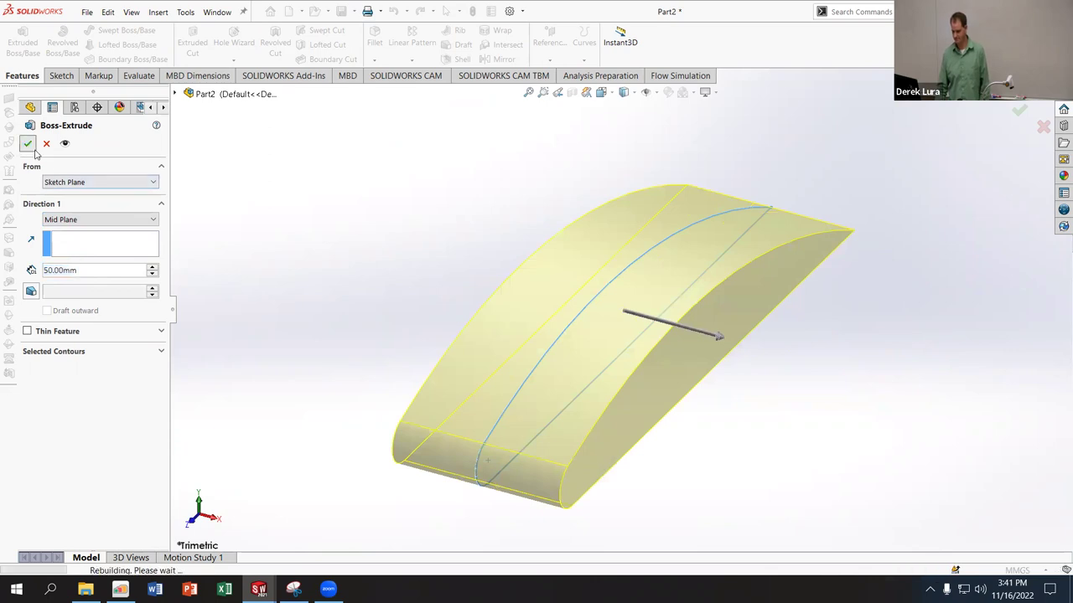
{"action": "middle_click_drag", "start_coordinate": [415, 325], "coordinate": [363, 269]}
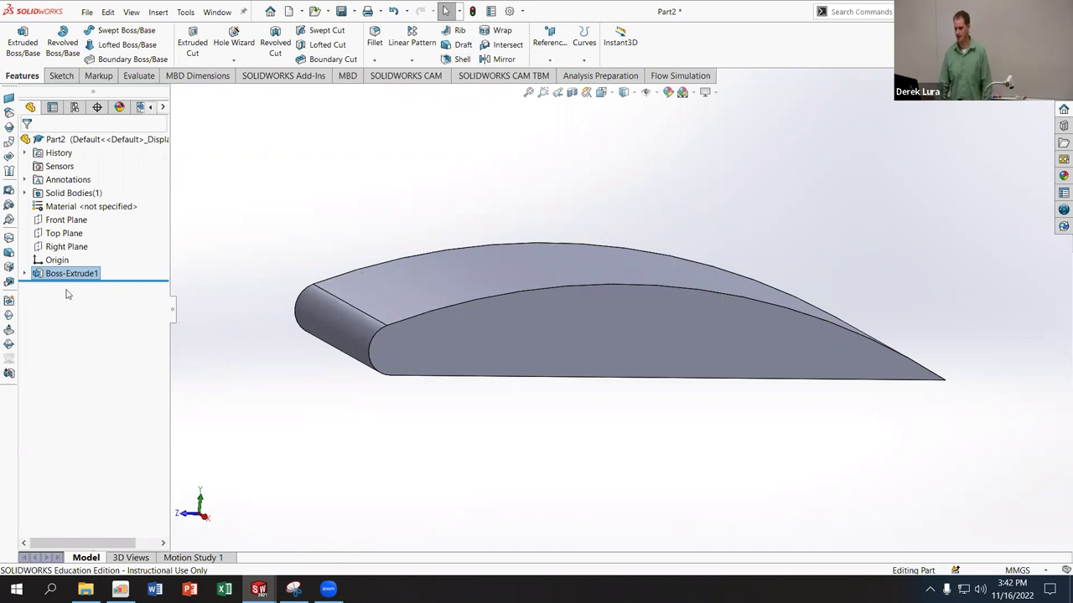
Step: Save As 'Wing' in the Desktop > FluidFlow folder
{"action": "left_click", "coordinate": [86, 11]}
{"action": "left_click", "coordinate": [181, 161]}
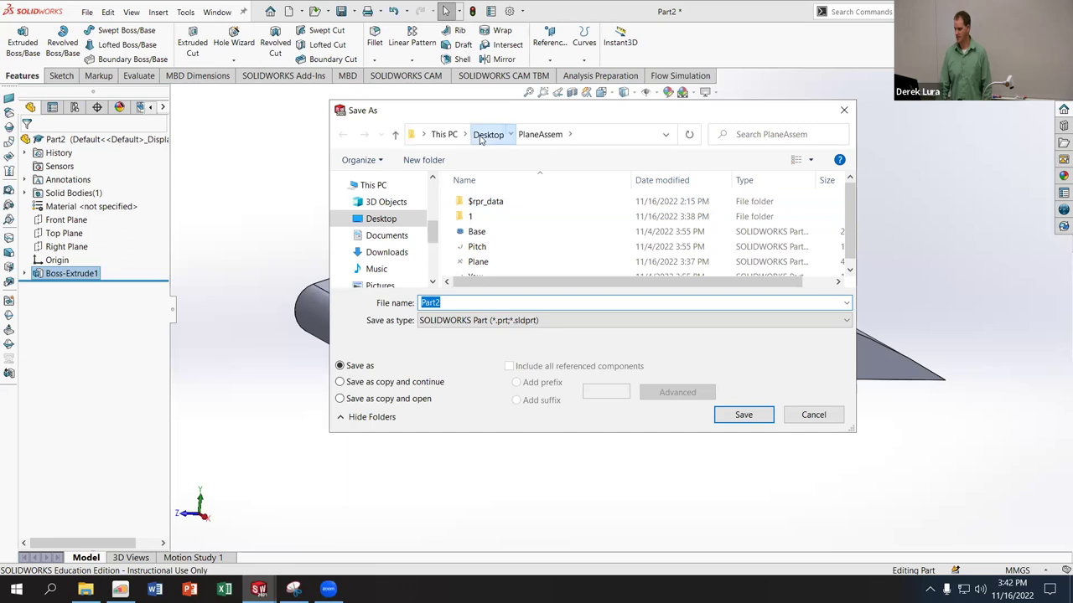
{"action": "left_click", "coordinate": [488, 134]}
{"action": "left_click", "coordinate": [483, 235]}
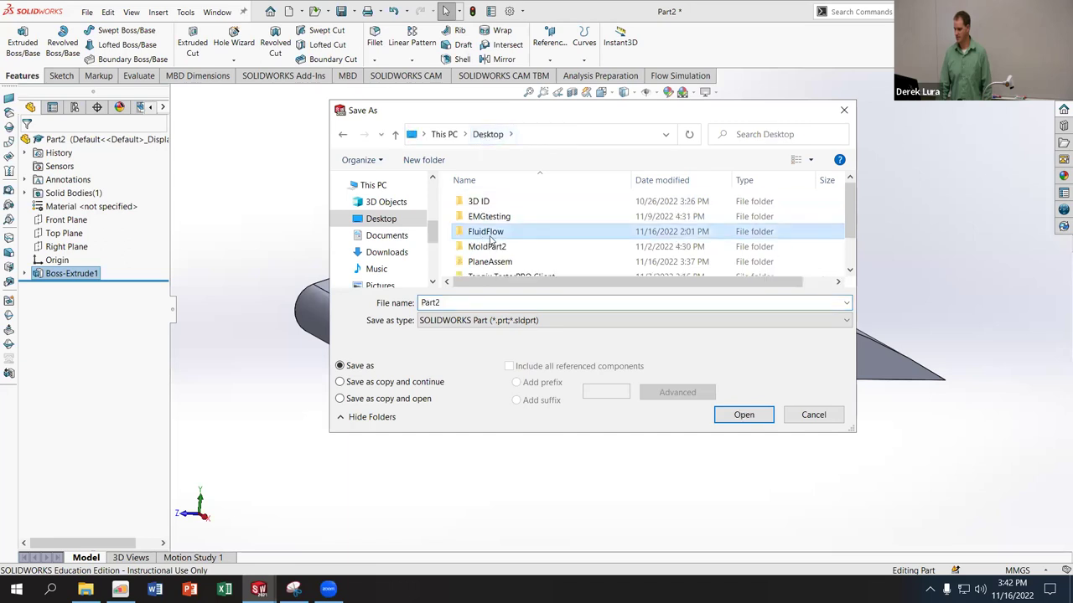
{"action": "double_click", "coordinate": [491, 237]}
{"action": "type", "text": "Wing"}
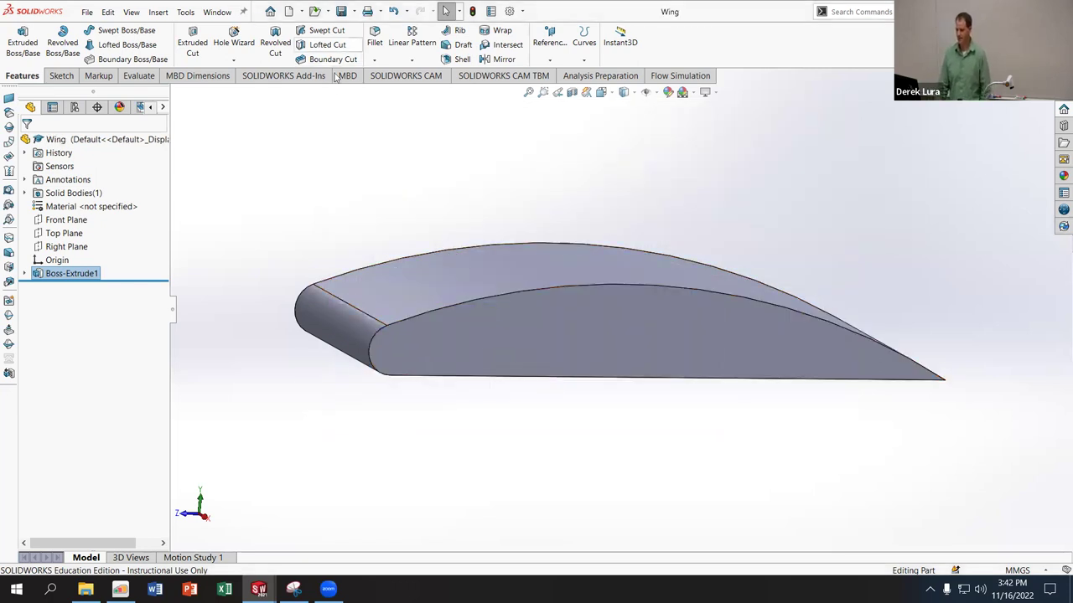
Step: Bring up the SOLIDWORKS Add-Ins and Flow Simulation command tabs for the Wing part
{"action": "left_click", "coordinate": [302, 76]}
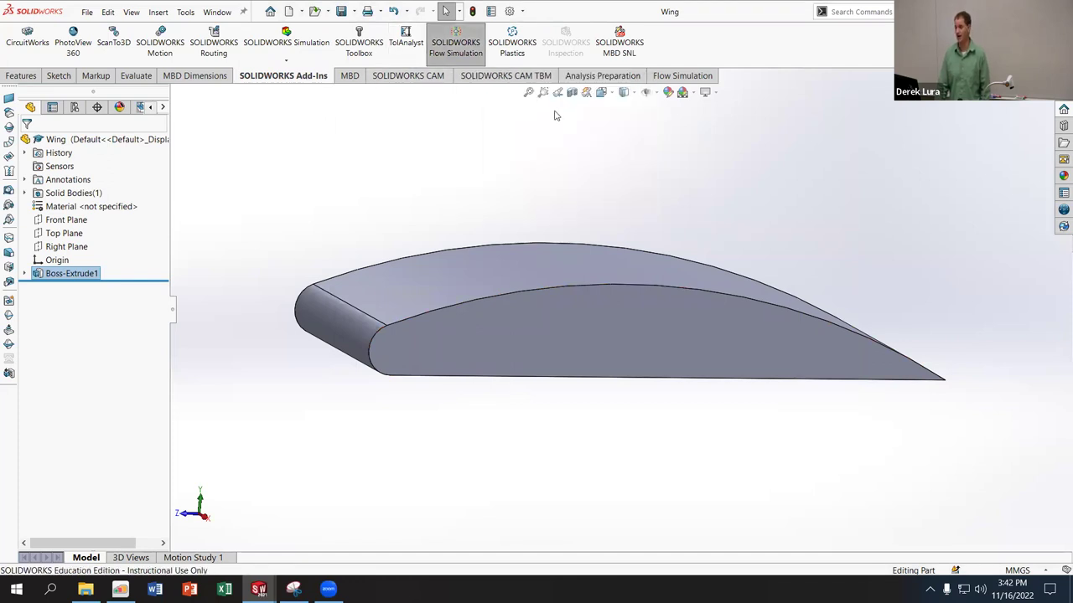
{"action": "left_click", "coordinate": [662, 77]}
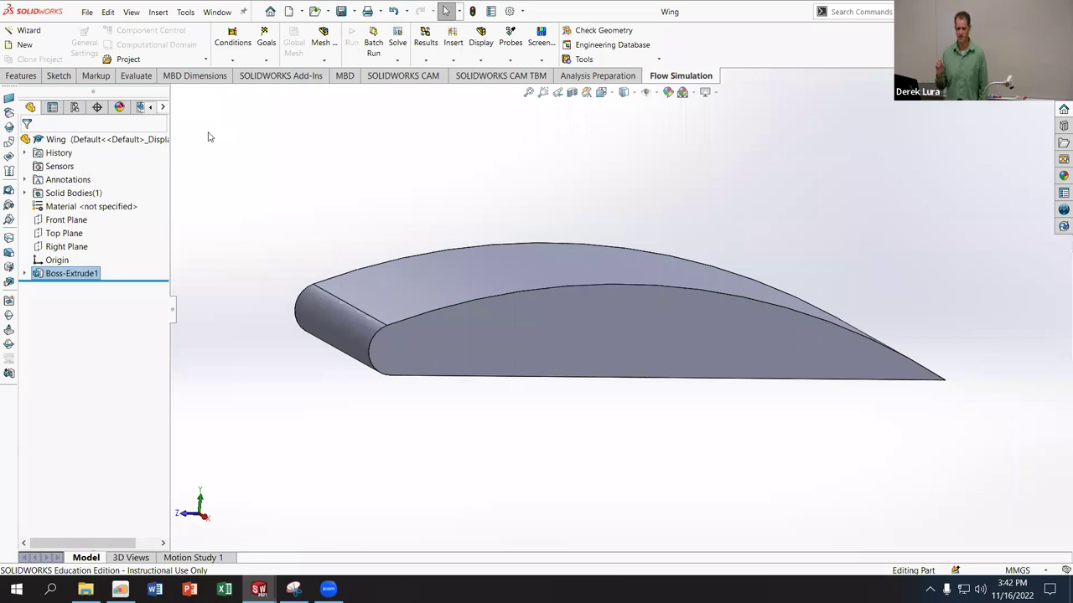
{"action": "left_click", "coordinate": [27, 31]}
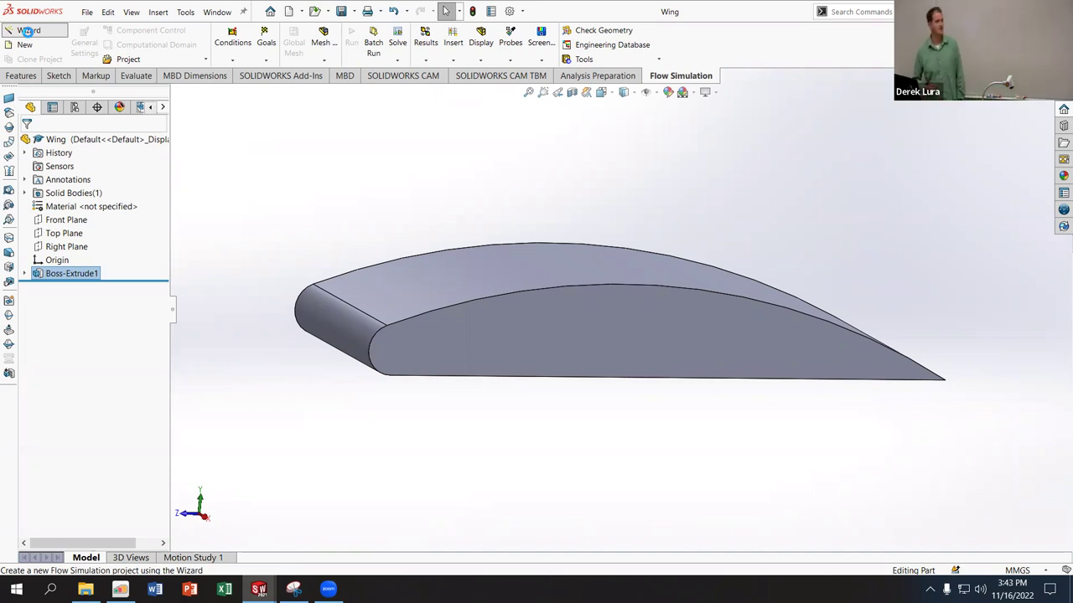
Step: Start the project wizard and name the new flow project 'Wing'
{"action": "left_click", "coordinate": [28, 31]}
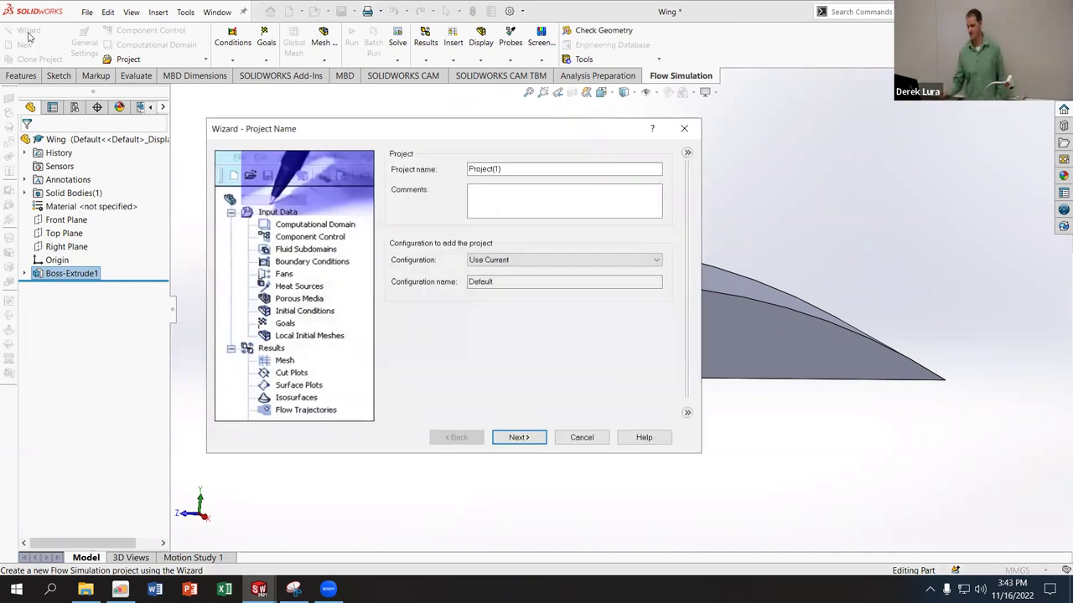
{"action": "double_click", "coordinate": [503, 171]}
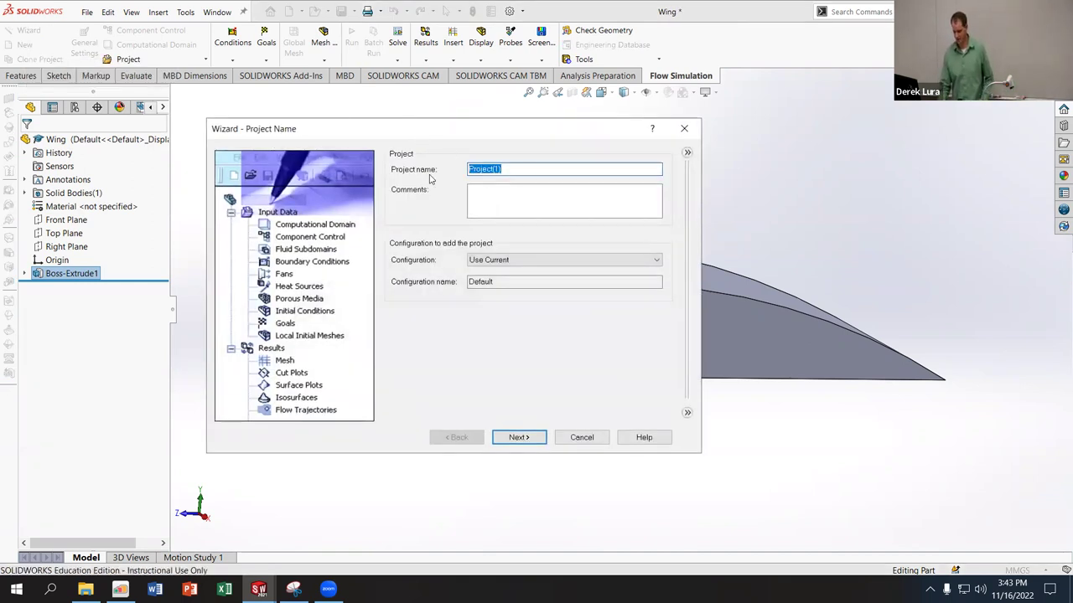
{"action": "type", "text": "Wing"}
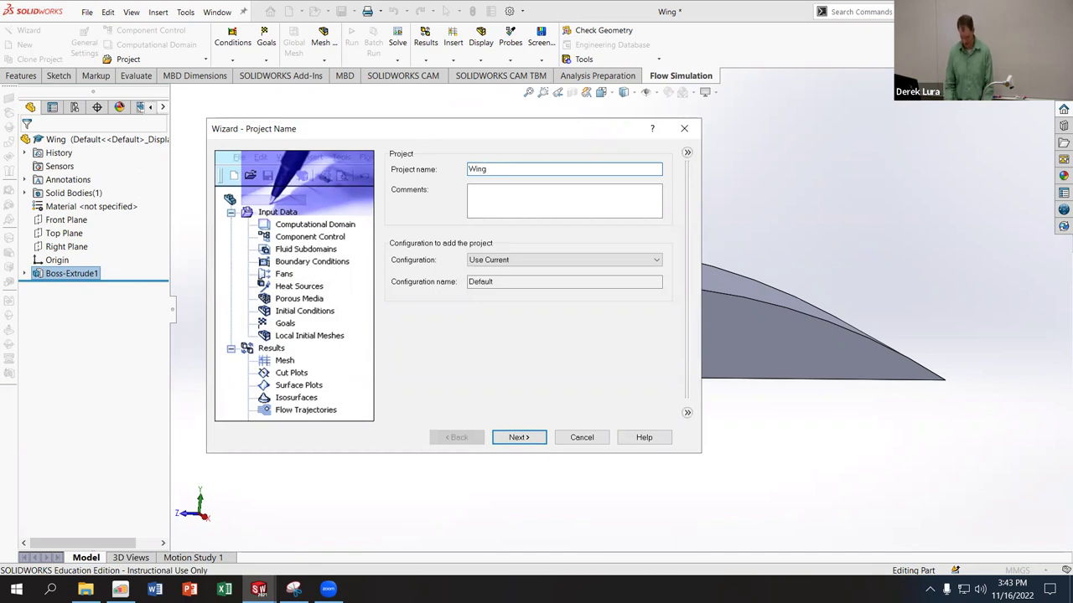
{"action": "left_click", "coordinate": [520, 437]}
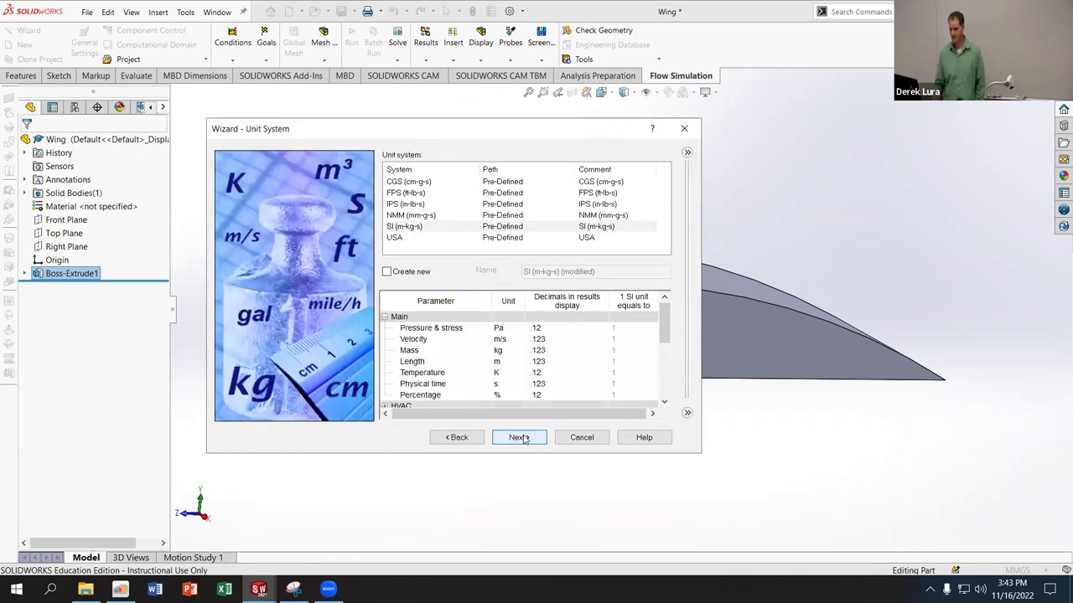
Step: Choose the SI (m-kg-s) unit system with pressure and stress in MPa
{"action": "left_click", "coordinate": [416, 182]}
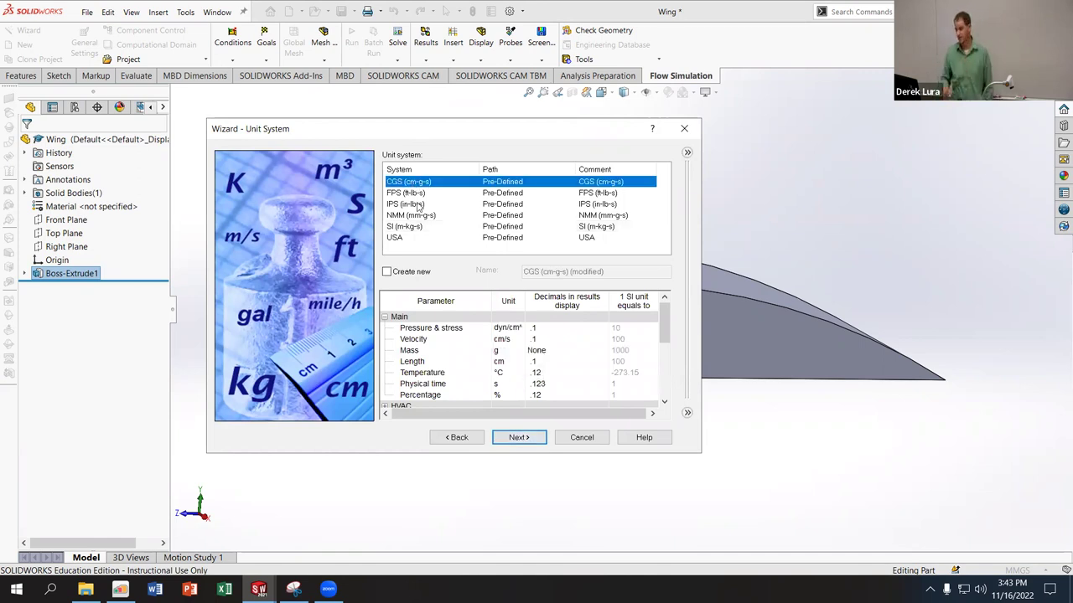
{"action": "left_click", "coordinate": [414, 195]}
{"action": "left_click", "coordinate": [408, 206]}
{"action": "left_click", "coordinate": [411, 216]}
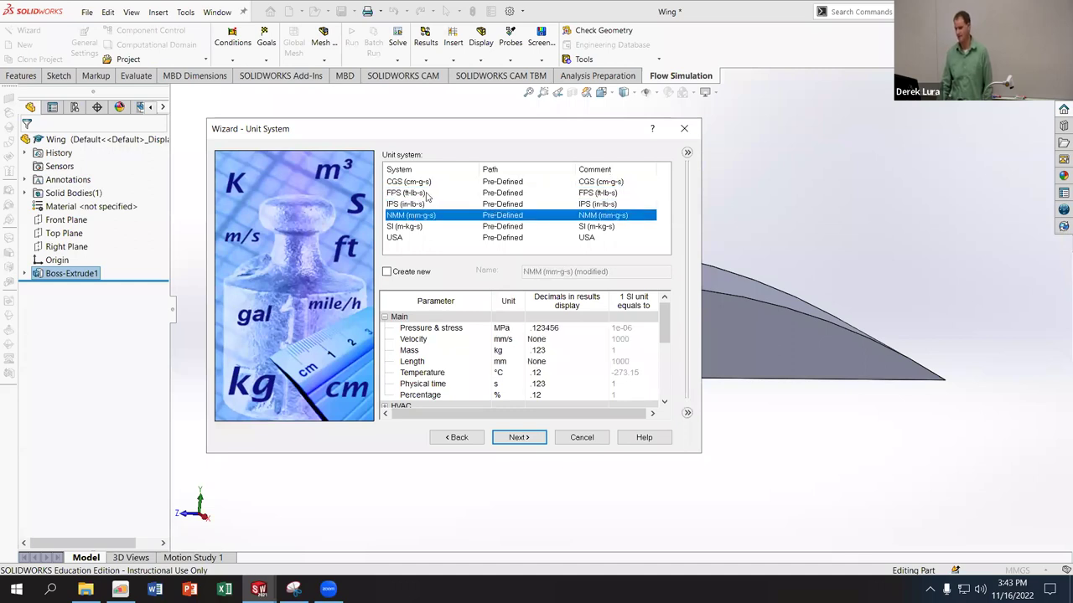
{"action": "left_click", "coordinate": [414, 194]}
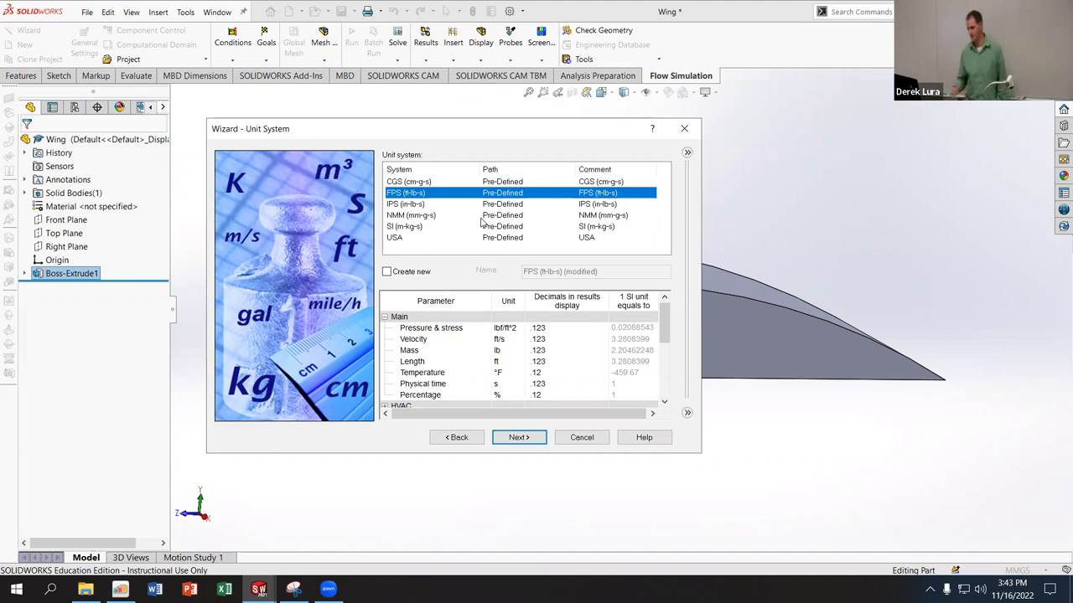
{"action": "left_click", "coordinate": [410, 227]}
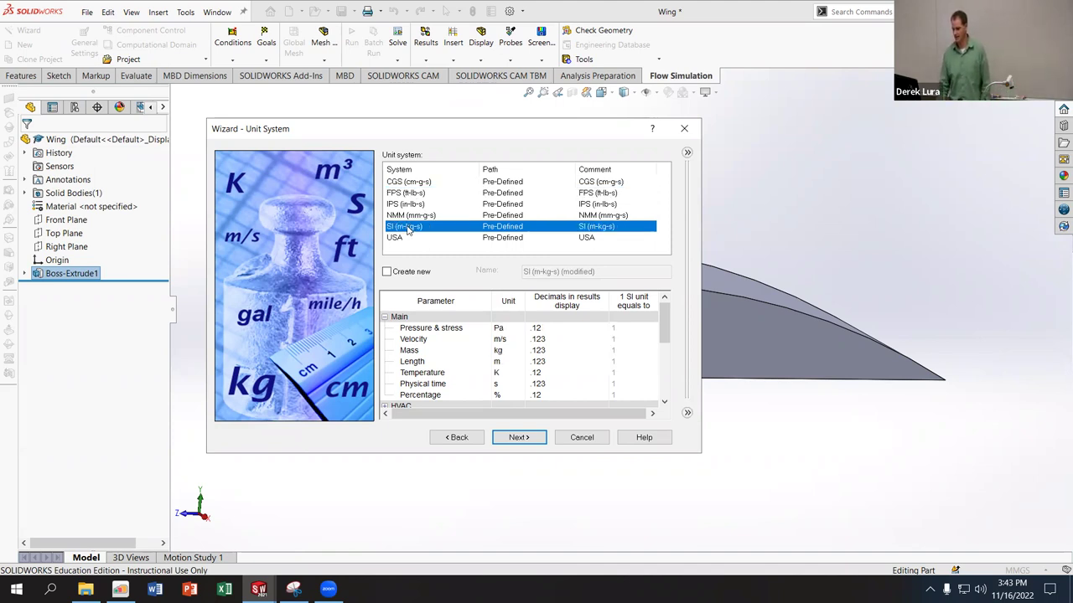
{"action": "left_click", "coordinate": [509, 329]}
{"action": "left_click", "coordinate": [518, 328]}
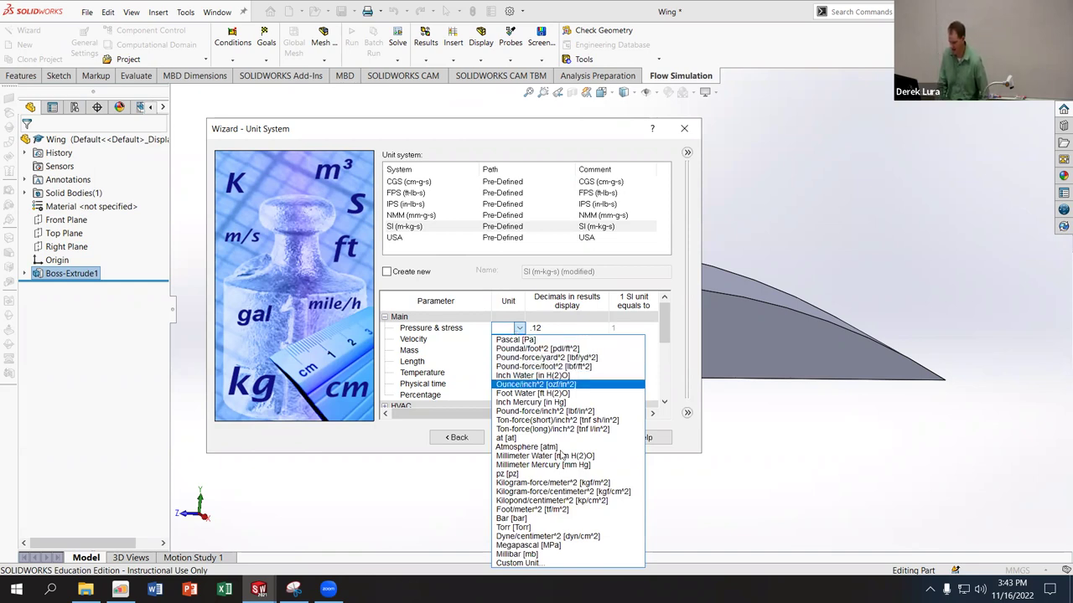
{"action": "left_click", "coordinate": [557, 545]}
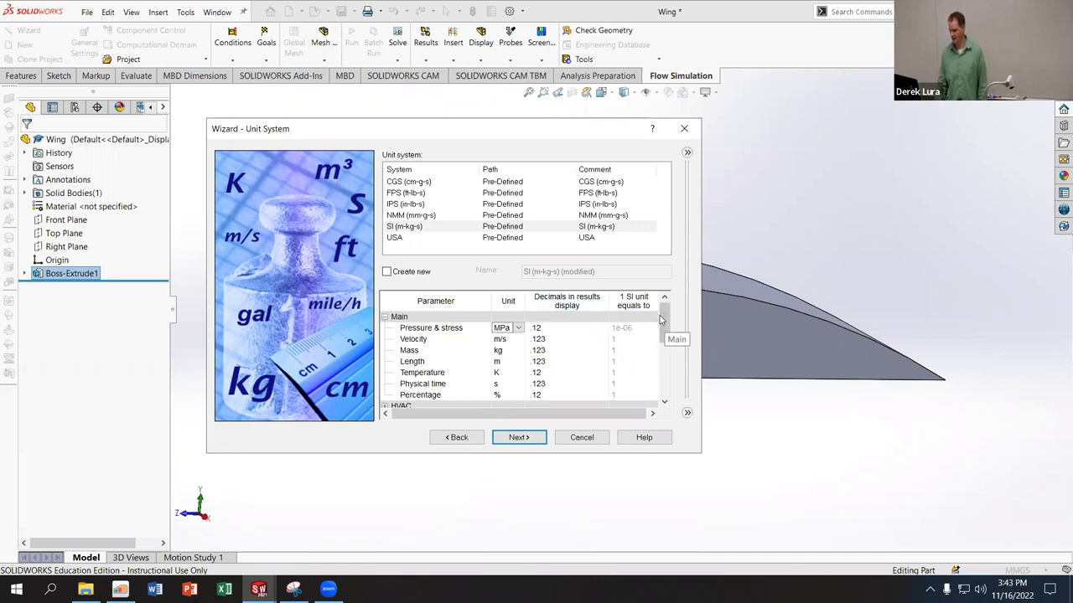
Step: Set the Geometrical Characteristic angle unit to Degree and continue to Analysis Type
{"action": "mouse_move", "coordinate": [664, 320]}
{"action": "left_mouse_down"}
{"action": "mouse_move", "coordinate": [658, 379]}
{"action": "mouse_move", "coordinate": [654, 320]}
{"action": "left_mouse_up"}
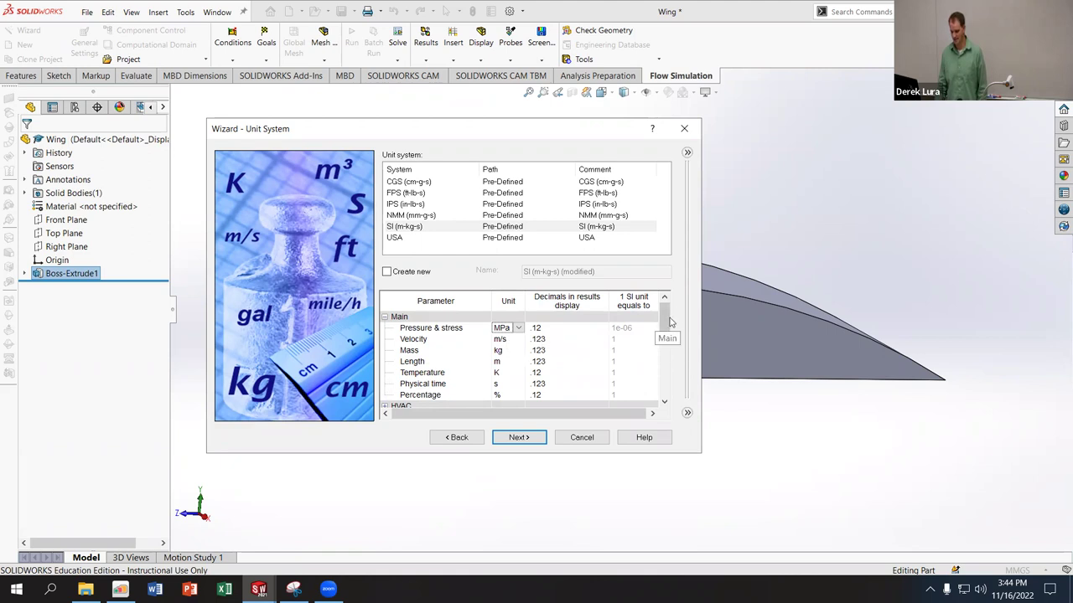
{"action": "left_click_drag", "start_coordinate": [668, 320], "coordinate": [669, 339]}
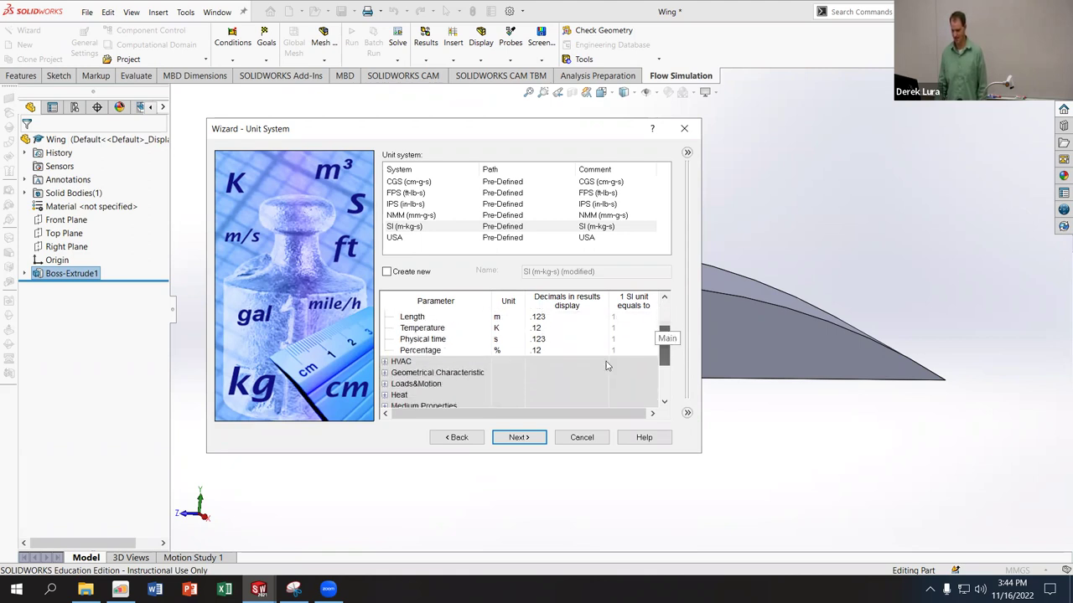
{"action": "left_click", "coordinate": [385, 373]}
{"action": "left_click", "coordinate": [516, 385]}
{"action": "left_click", "coordinate": [519, 383]}
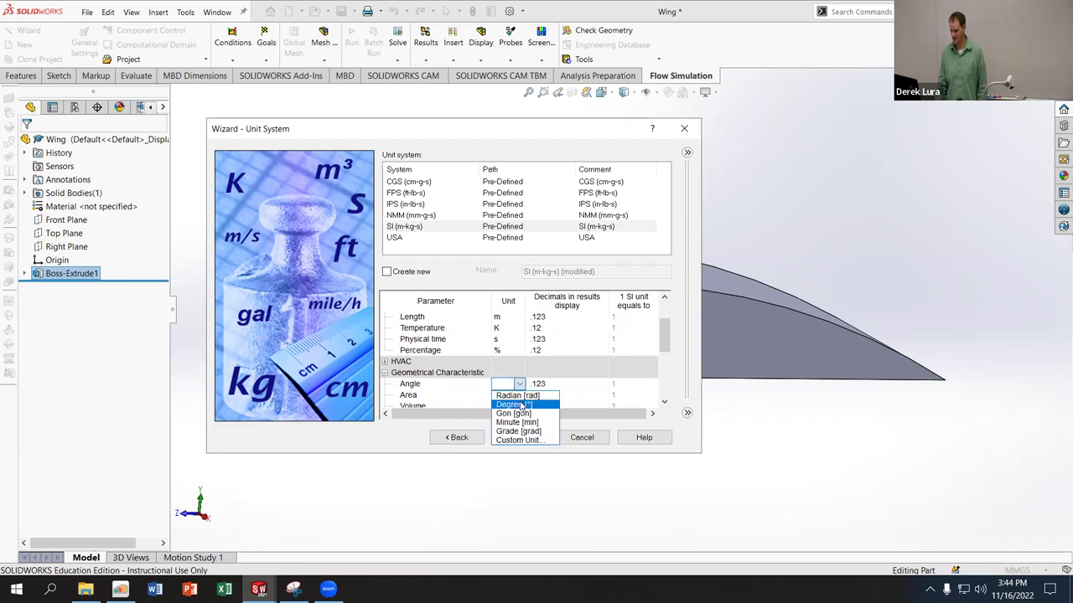
{"action": "left_click", "coordinate": [520, 404]}
{"action": "scroll", "coordinate": [668, 340], "scroll_direction": "down", "scroll_amount": 1}
{"action": "left_click_drag", "start_coordinate": [668, 339], "coordinate": [668, 344]}
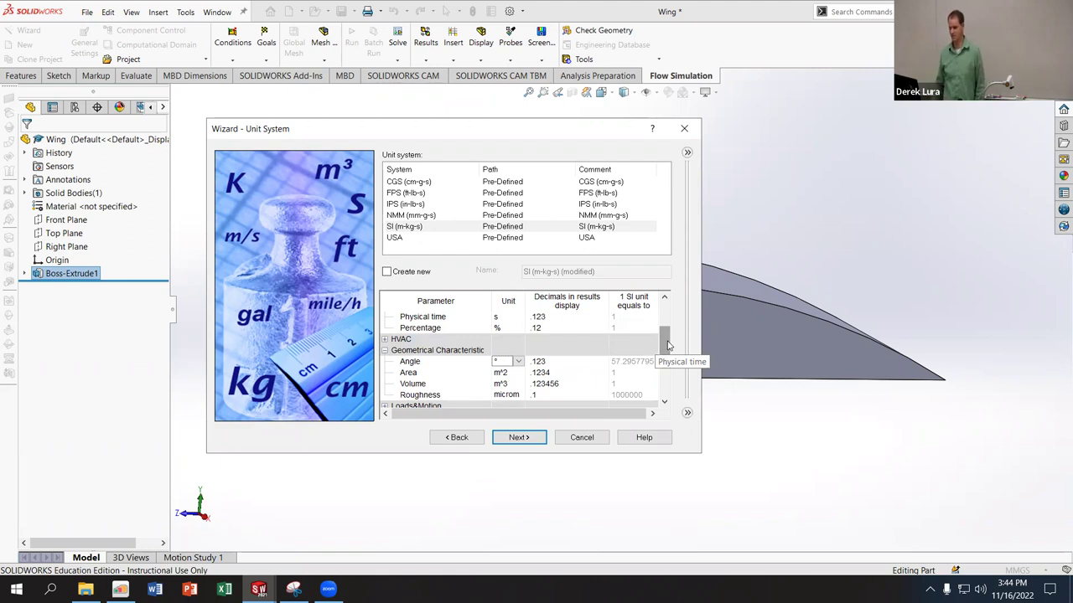
{"action": "left_click", "coordinate": [519, 438]}
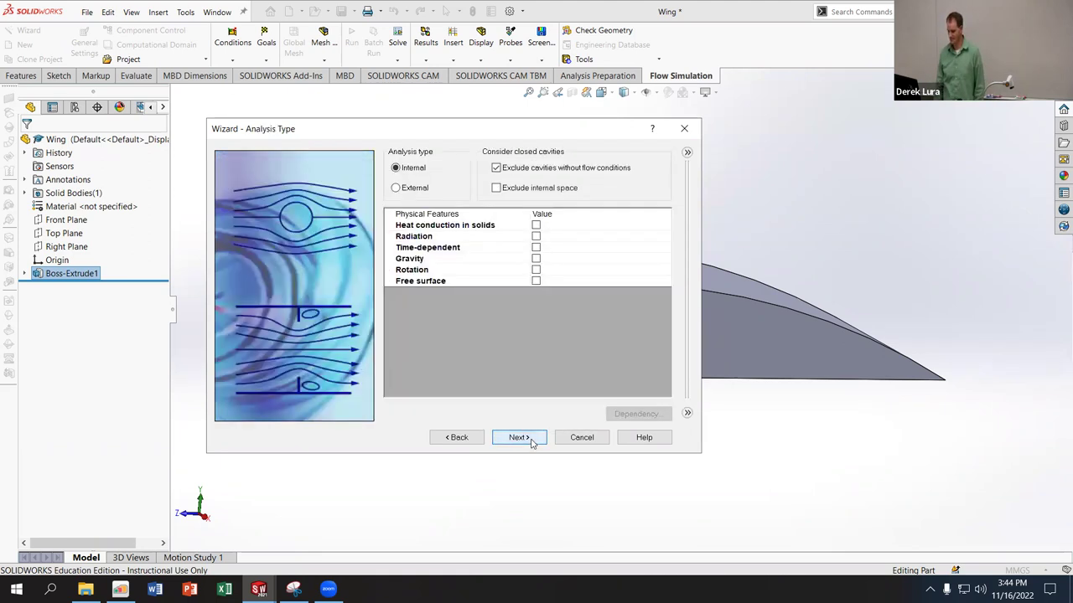
Step: Choose the External analysis type and continue to the Default Fluid page
{"action": "left_click", "coordinate": [395, 189]}
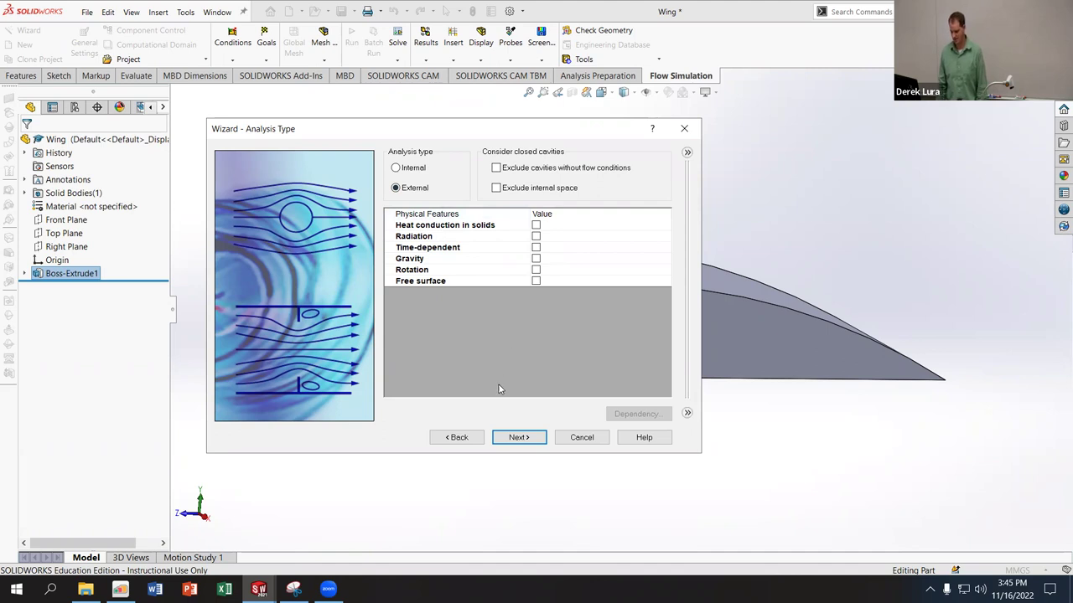
{"action": "left_click", "coordinate": [519, 438]}
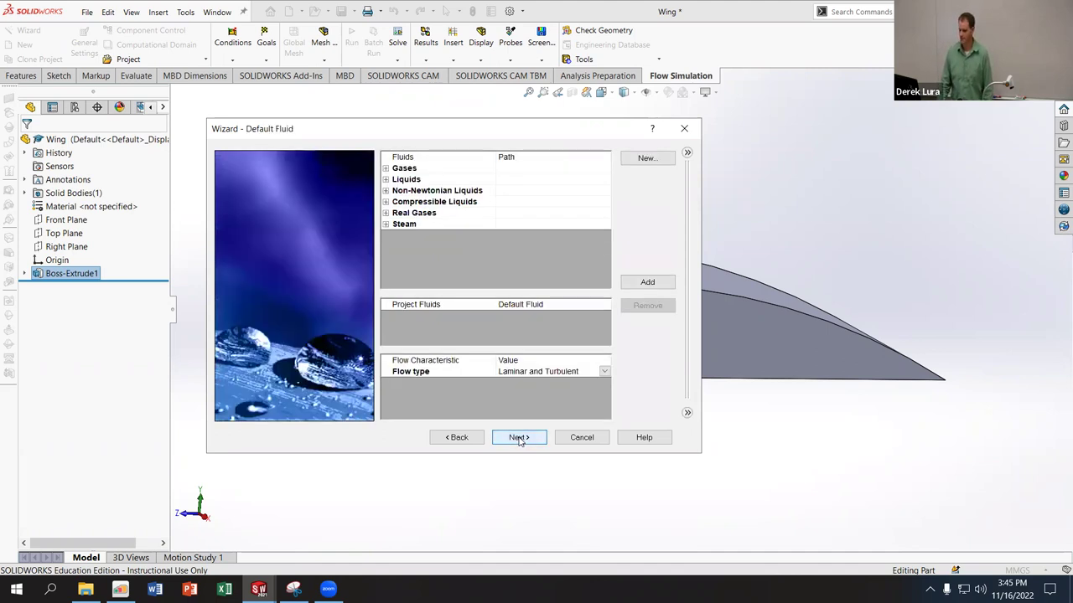
Step: Expand Gases and add Air as a project fluid
{"action": "left_click", "coordinate": [385, 168]}
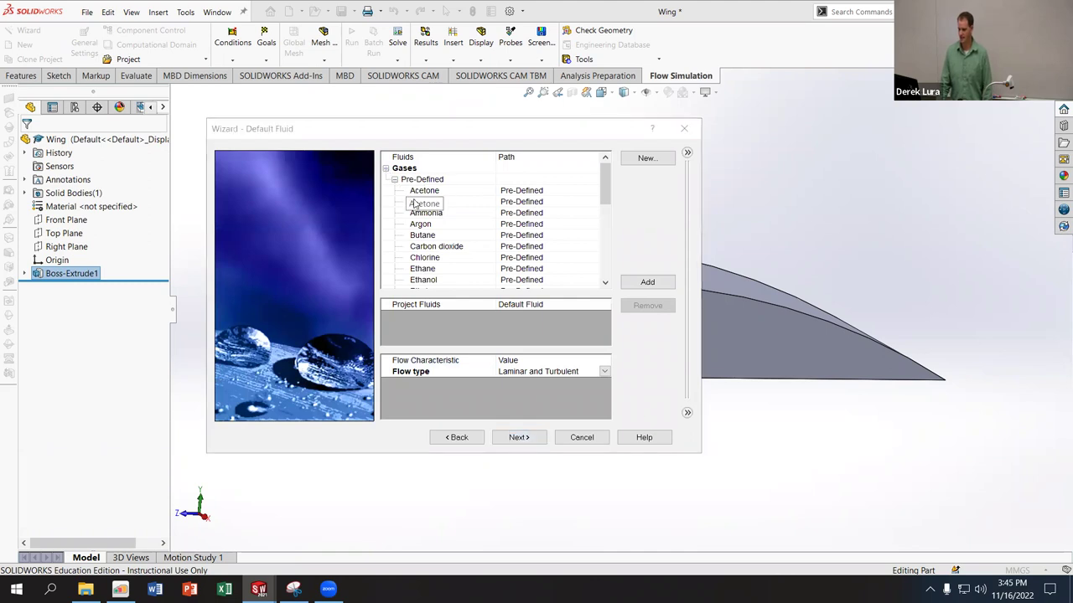
{"action": "double_click", "coordinate": [489, 202]}
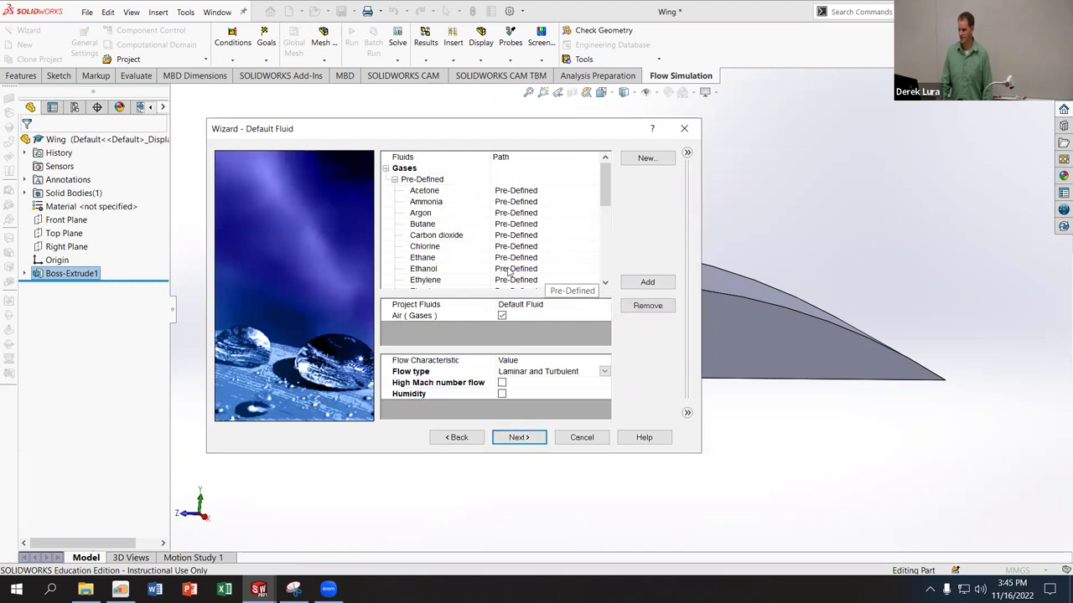
{"action": "left_click", "coordinate": [529, 315]}
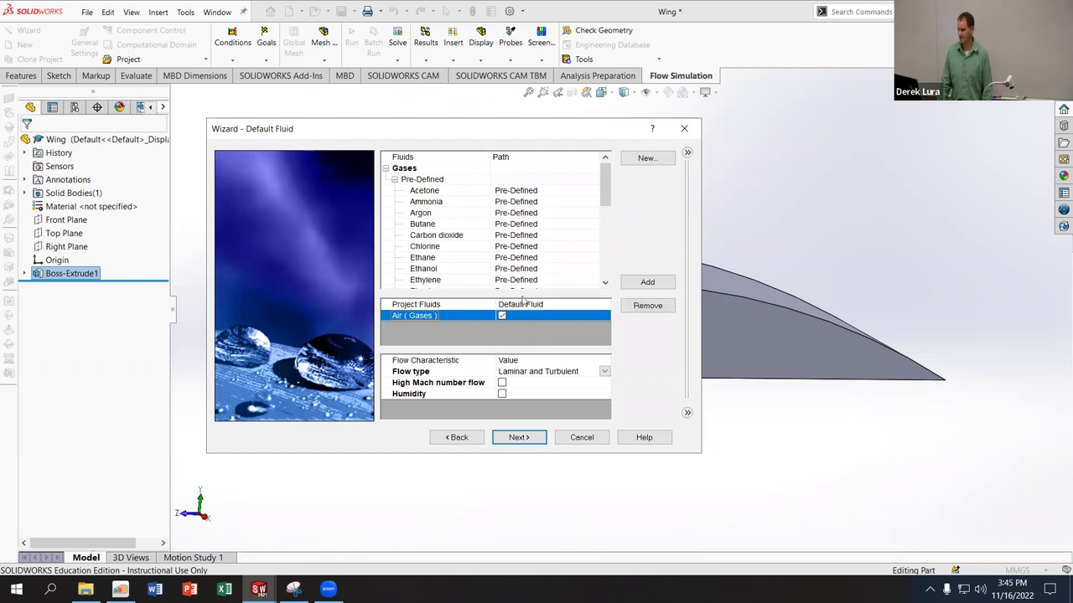
{"action": "left_click", "coordinate": [448, 204]}
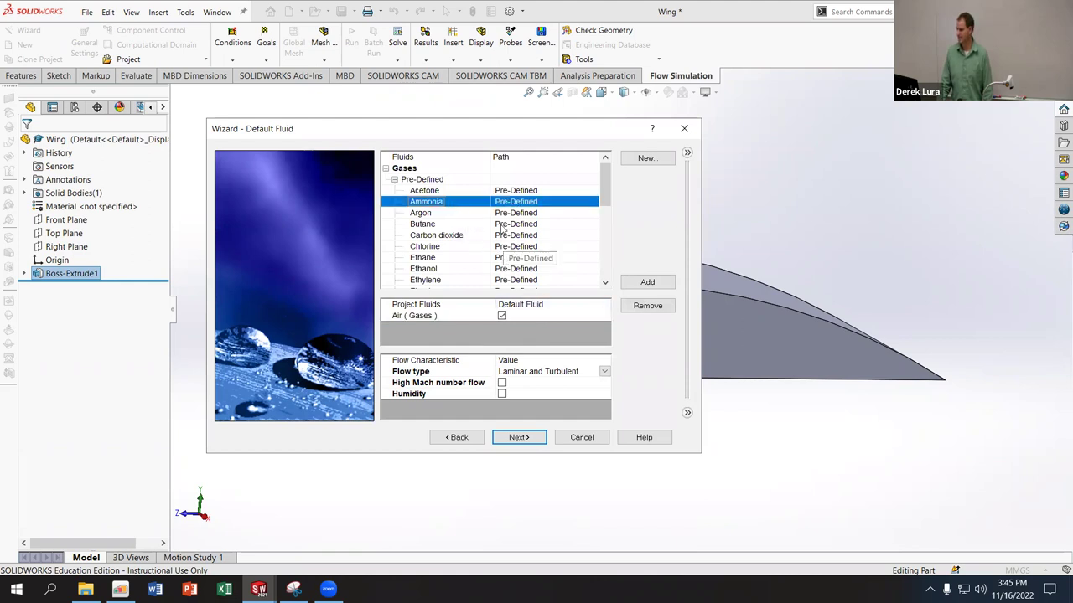
{"action": "left_click", "coordinate": [687, 152]}
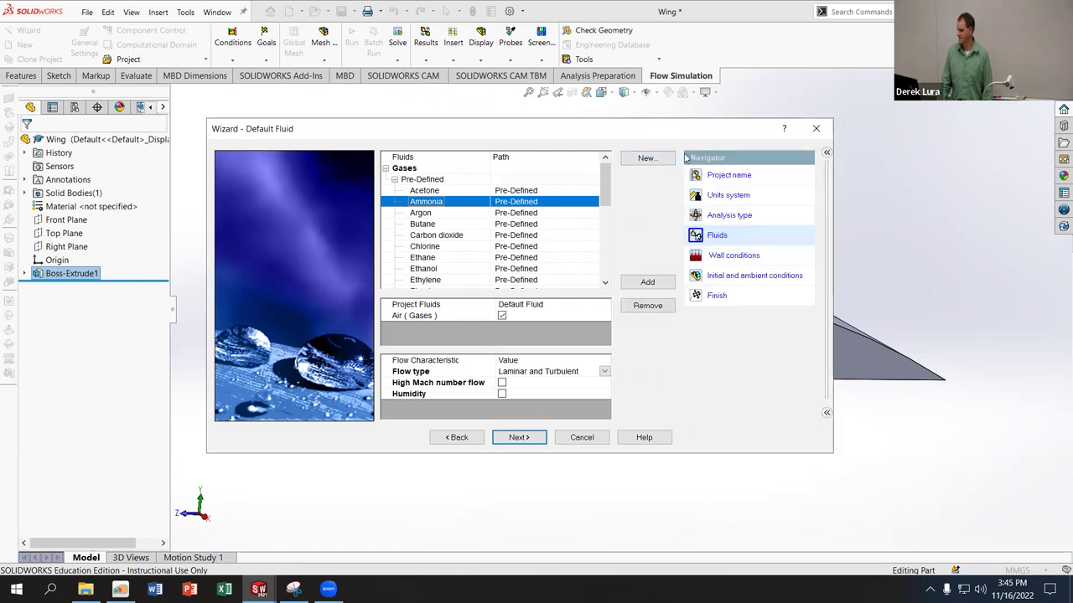
{"action": "left_click_drag", "start_coordinate": [565, 140], "coordinate": [453, 145]}
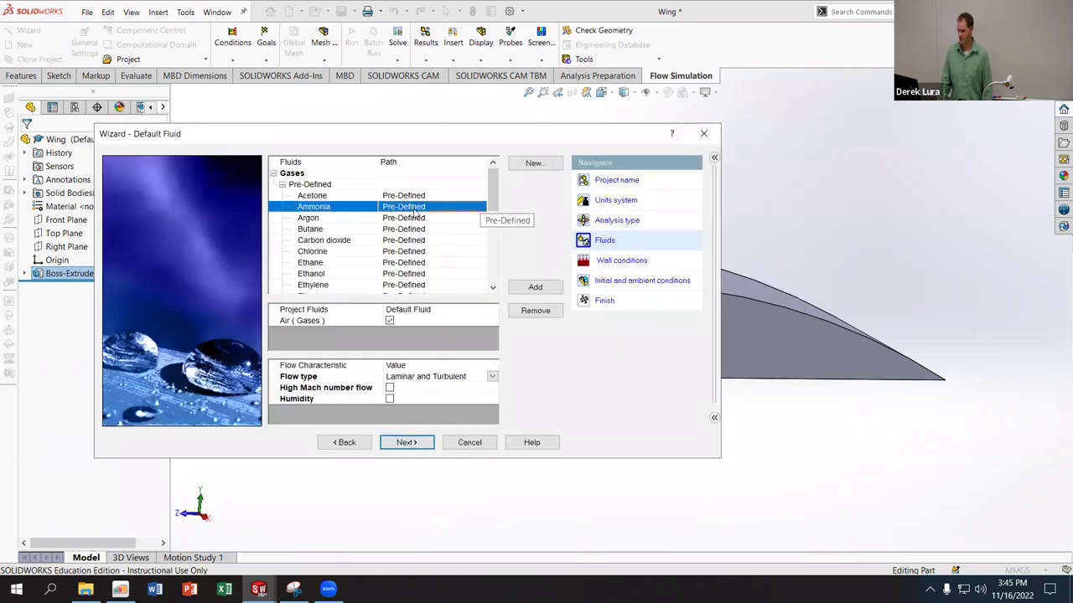
Step: Add Ammonia, then remove both Air and Ammonia from the project fluids
{"action": "double_click", "coordinate": [350, 208]}
{"action": "left_click", "coordinate": [389, 332]}
{"action": "left_click", "coordinate": [353, 322]}
{"action": "double_click", "coordinate": [352, 322]}
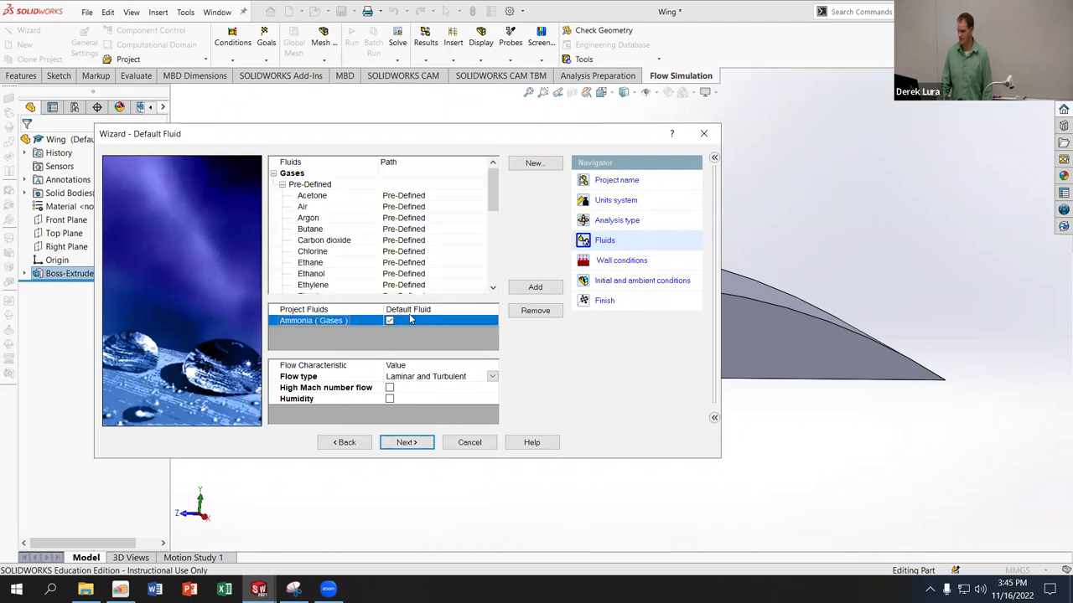
{"action": "left_click", "coordinate": [537, 310]}
Step: Re-add Air as the only project fluid and open the Engineering Database
{"action": "left_click", "coordinate": [311, 211]}
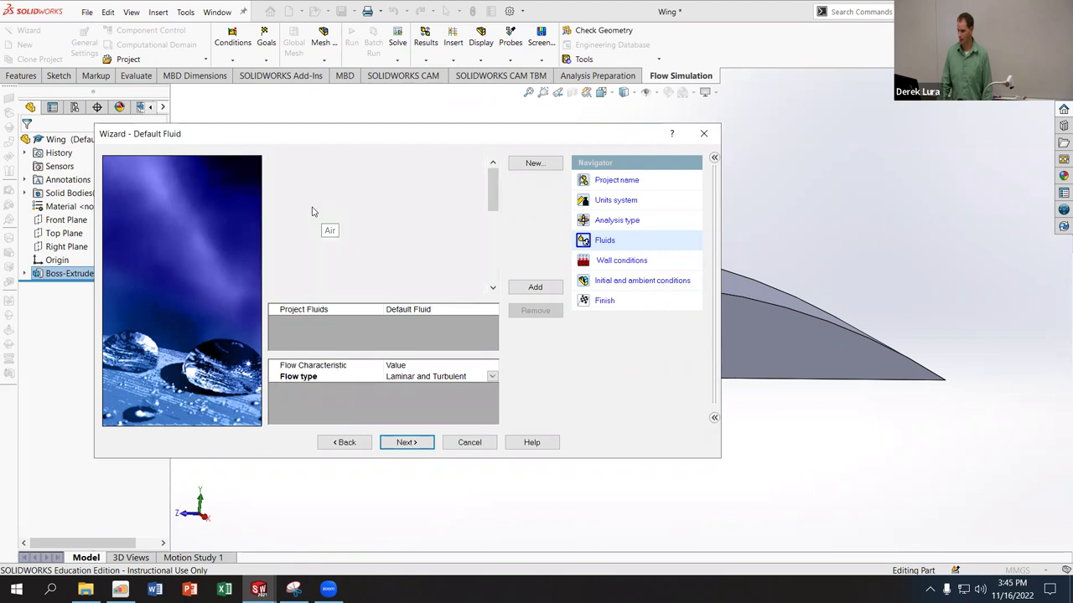
{"action": "double_click", "coordinate": [312, 211]}
{"action": "left_click", "coordinate": [440, 378]}
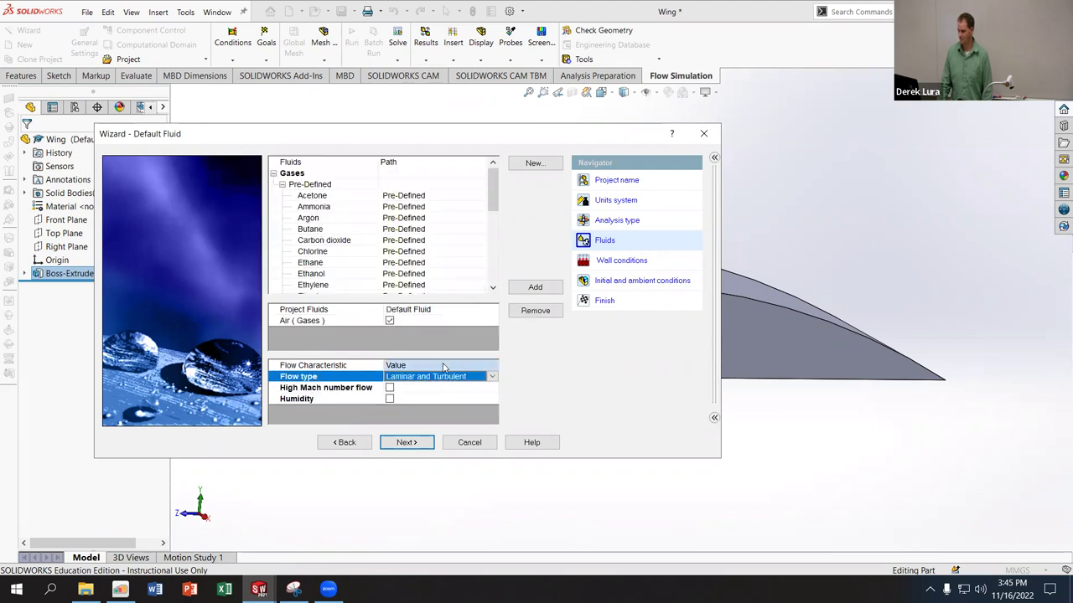
{"action": "left_click", "coordinate": [329, 198]}
{"action": "key", "text": "Escape"}
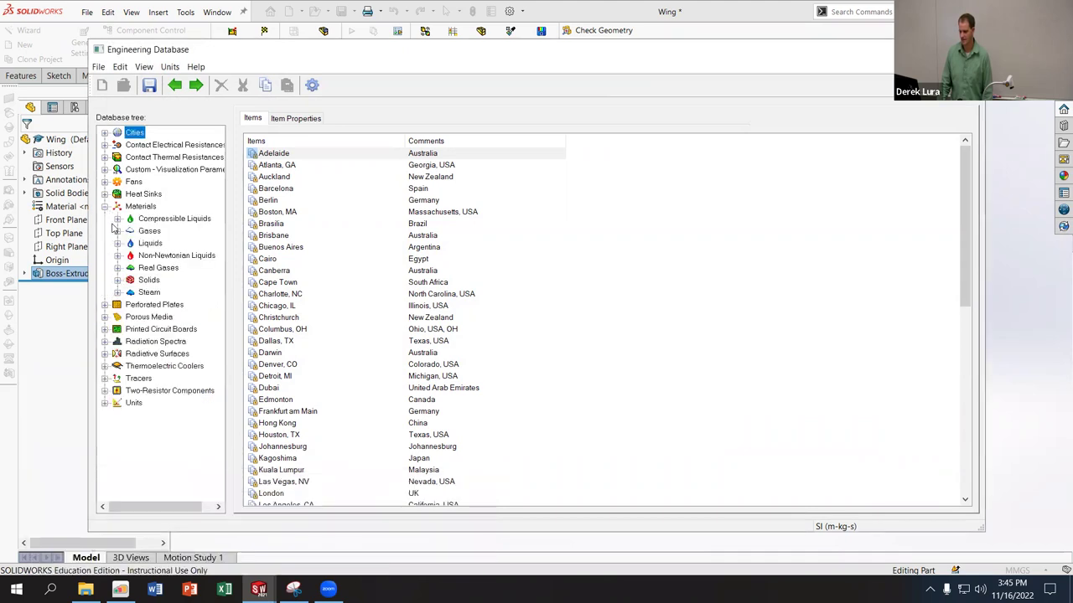
Step: Open Air under Materials > Gases > Pre-Defined and review its viscosity table
{"action": "left_click", "coordinate": [118, 231]}
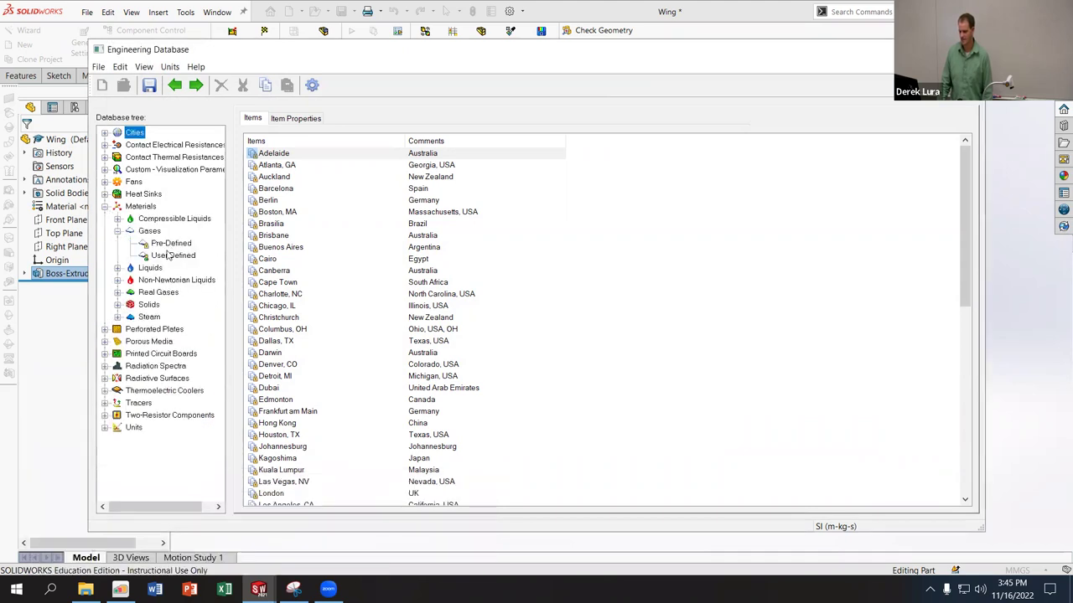
{"action": "left_click", "coordinate": [169, 244]}
{"action": "left_click", "coordinate": [264, 167]}
{"action": "double_click", "coordinate": [264, 167]}
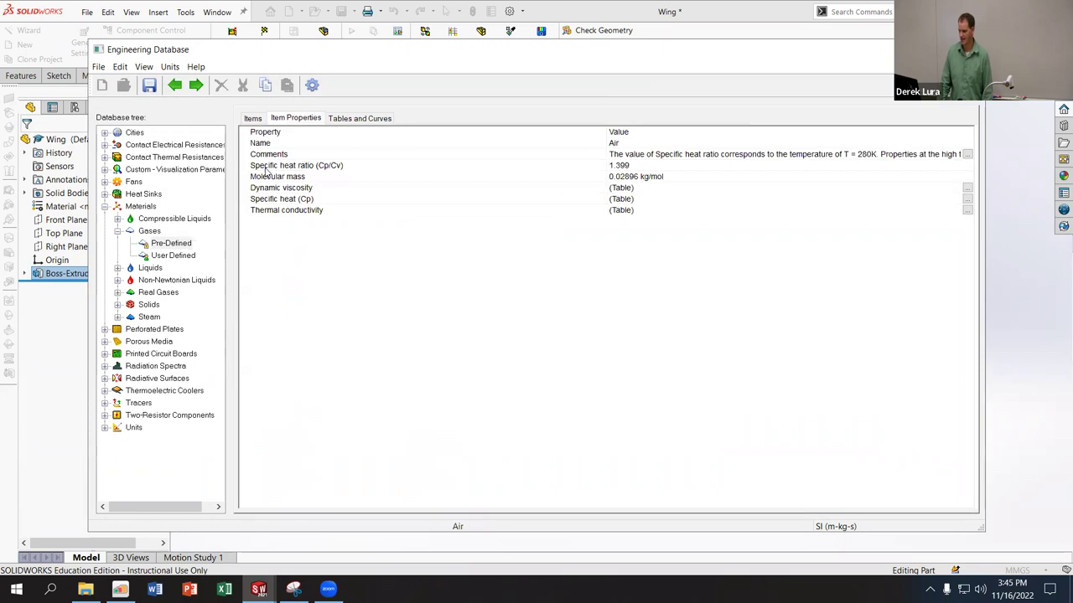
{"action": "left_click", "coordinate": [336, 119]}
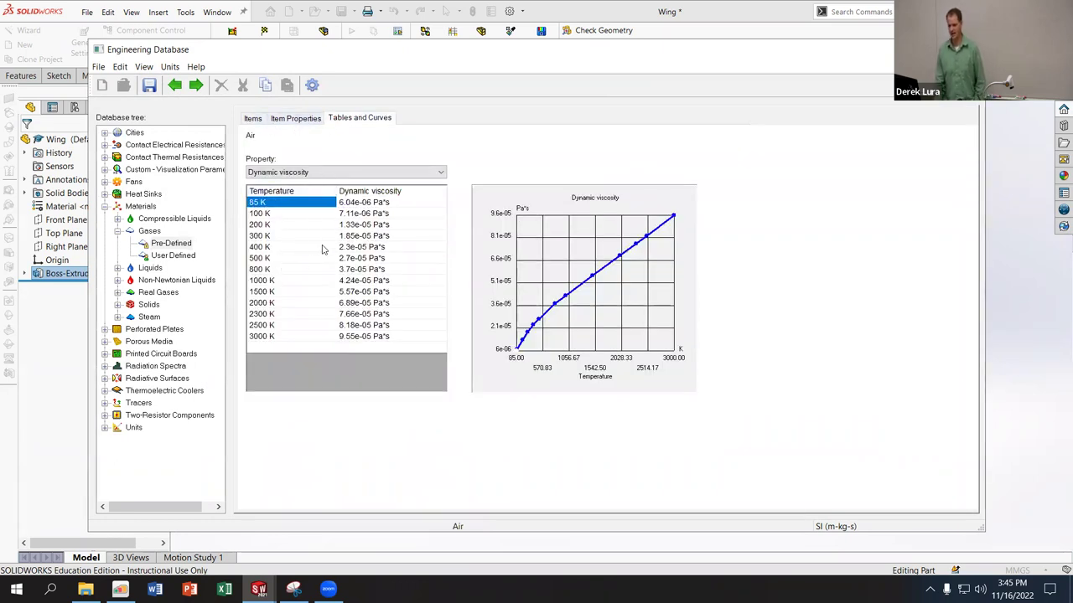
{"action": "left_click", "coordinate": [293, 258]}
{"action": "left_click", "coordinate": [287, 214]}
{"action": "left_click", "coordinate": [290, 262]}
Step: Show Air's Specific heat (Cp) table and curve, then close the Engineering Database
{"action": "left_click", "coordinate": [303, 292]}
{"action": "left_click", "coordinate": [313, 175]}
{"action": "left_click", "coordinate": [310, 194]}
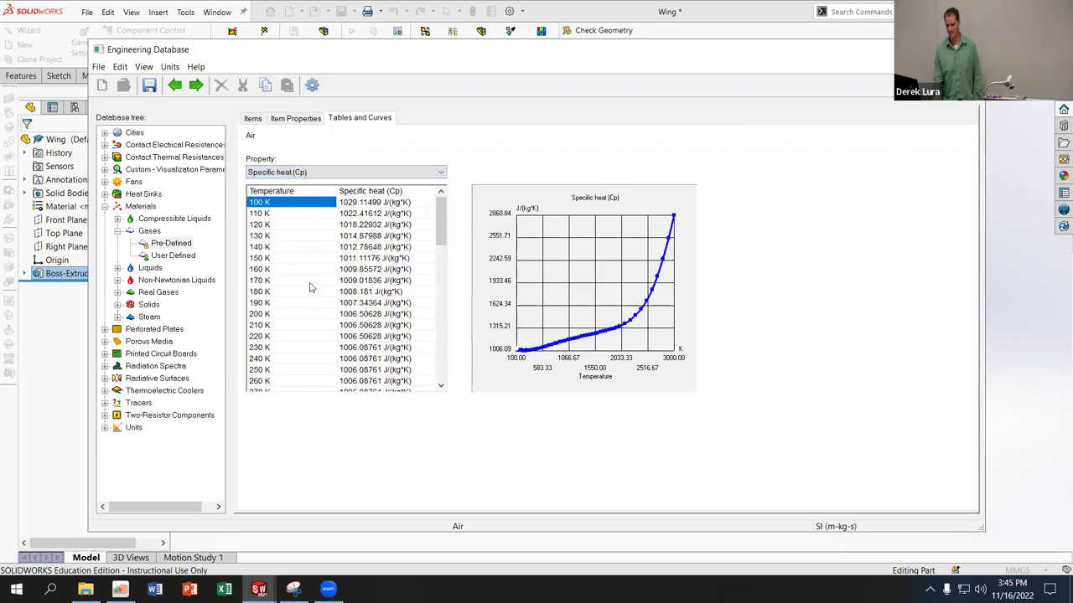
{"action": "left_click", "coordinate": [324, 175]}
{"action": "left_click", "coordinate": [324, 156]}
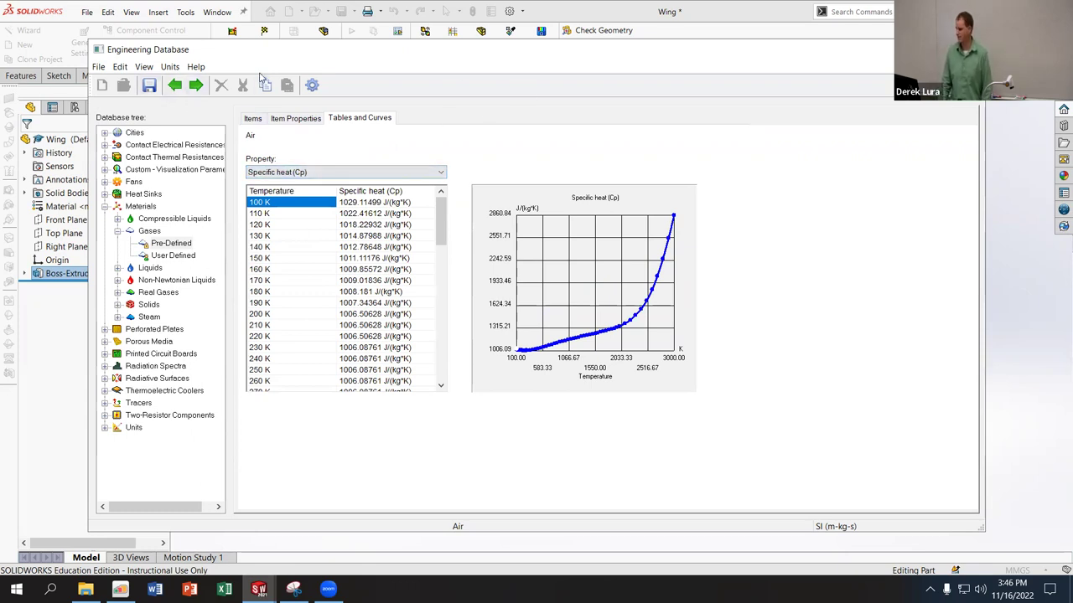
{"action": "left_click", "coordinate": [963, 49]}
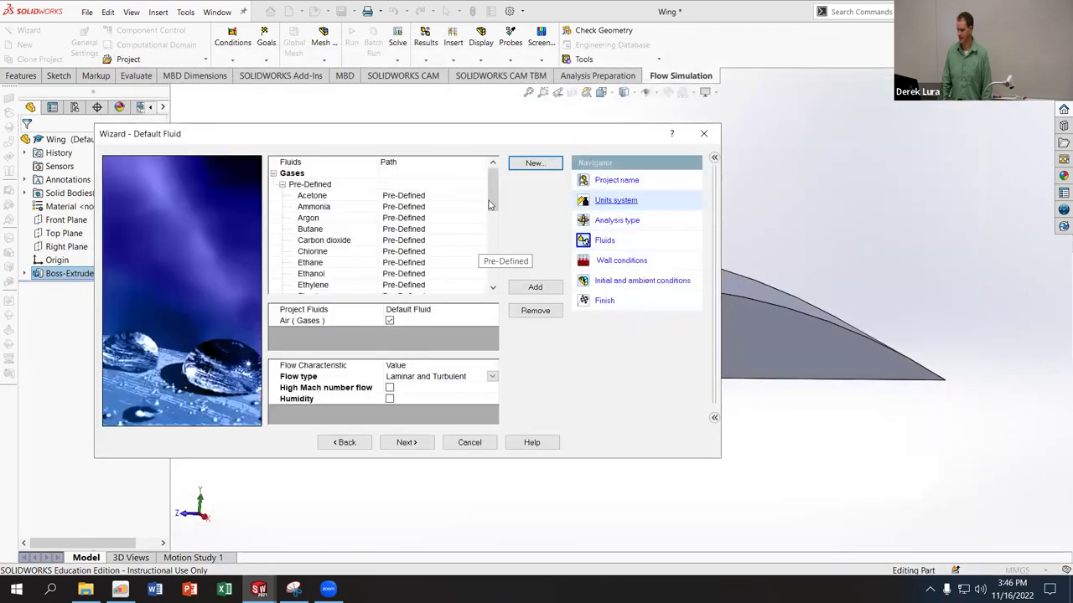
Step: Keep Air and the Adiabatic wall condition, advancing to Initial and Ambient Conditions
{"action": "left_click", "coordinate": [330, 322]}
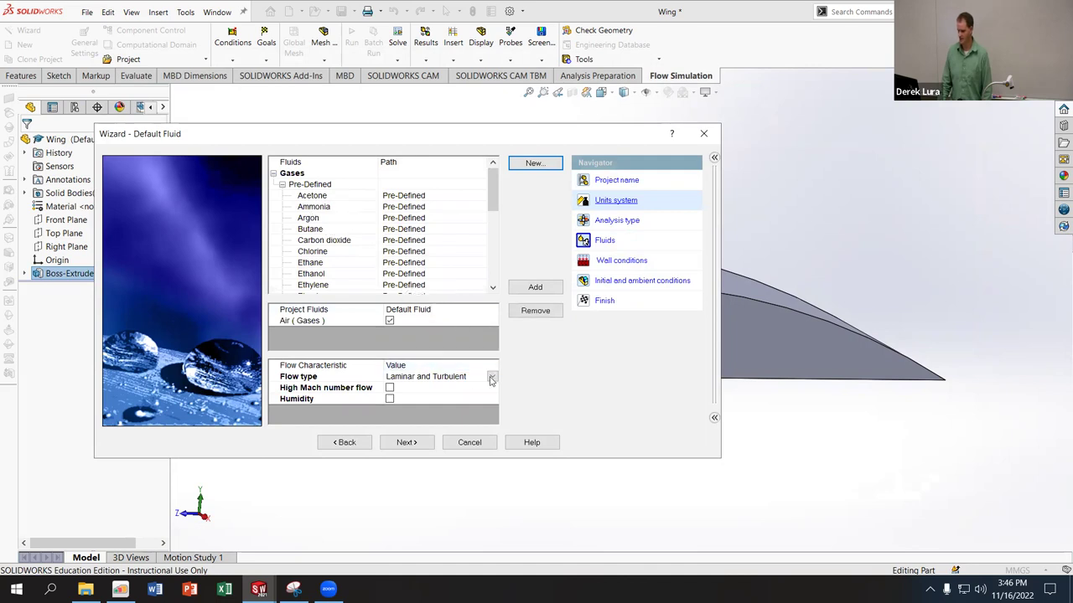
{"action": "left_click", "coordinate": [407, 445]}
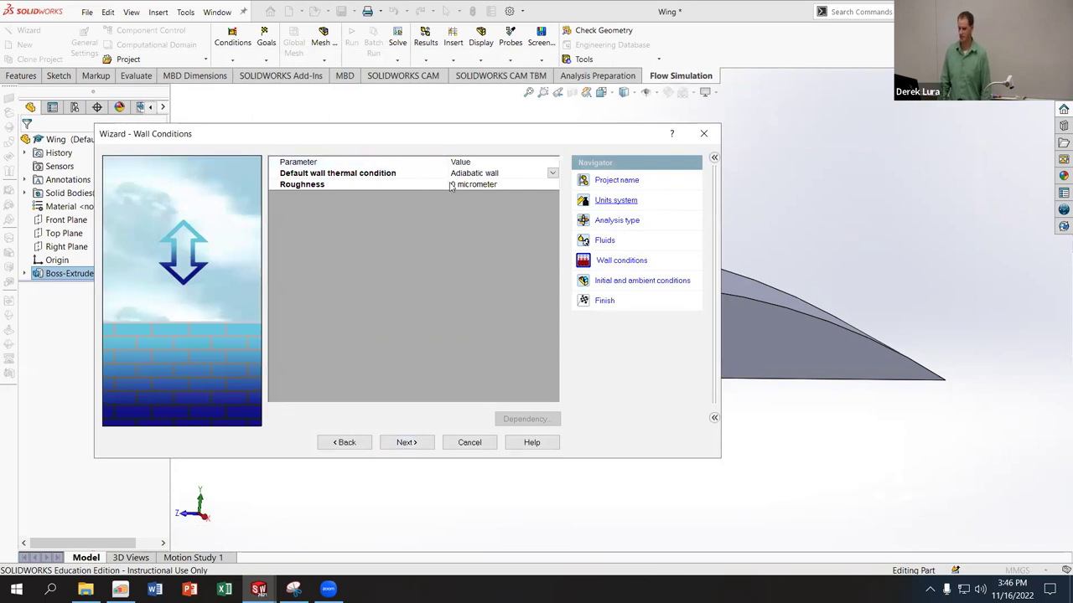
{"action": "left_click", "coordinate": [408, 443]}
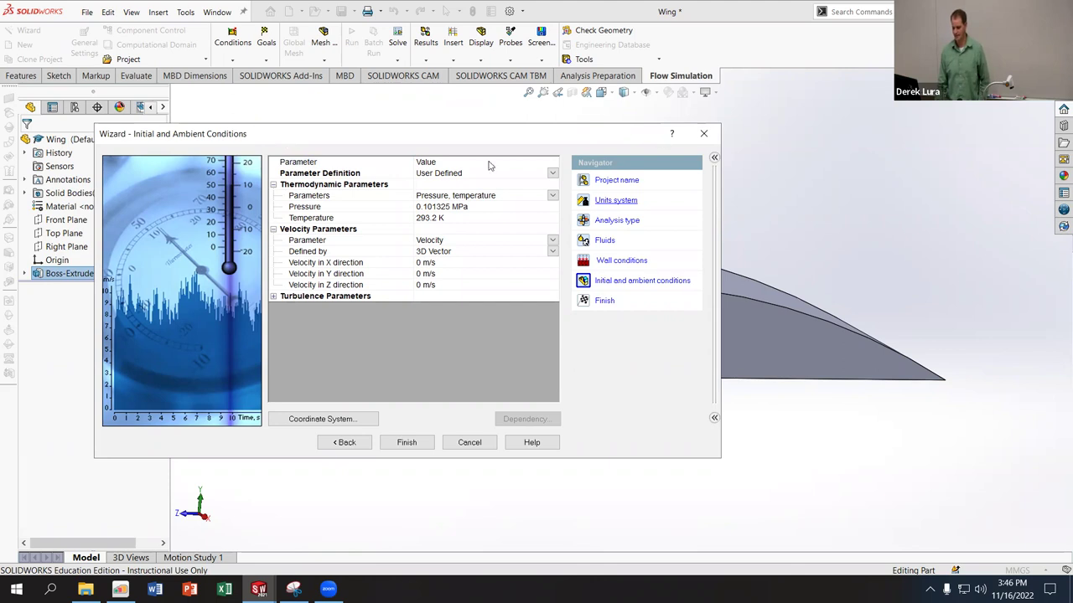
Step: Move the conditions wizard to the right and zoom and orbit to inspect the wing
{"action": "left_click_drag", "start_coordinate": [335, 134], "coordinate": [713, 126]}
{"action": "scroll", "coordinate": [390, 302], "scroll_direction": "down", "scroll_amount": 3}
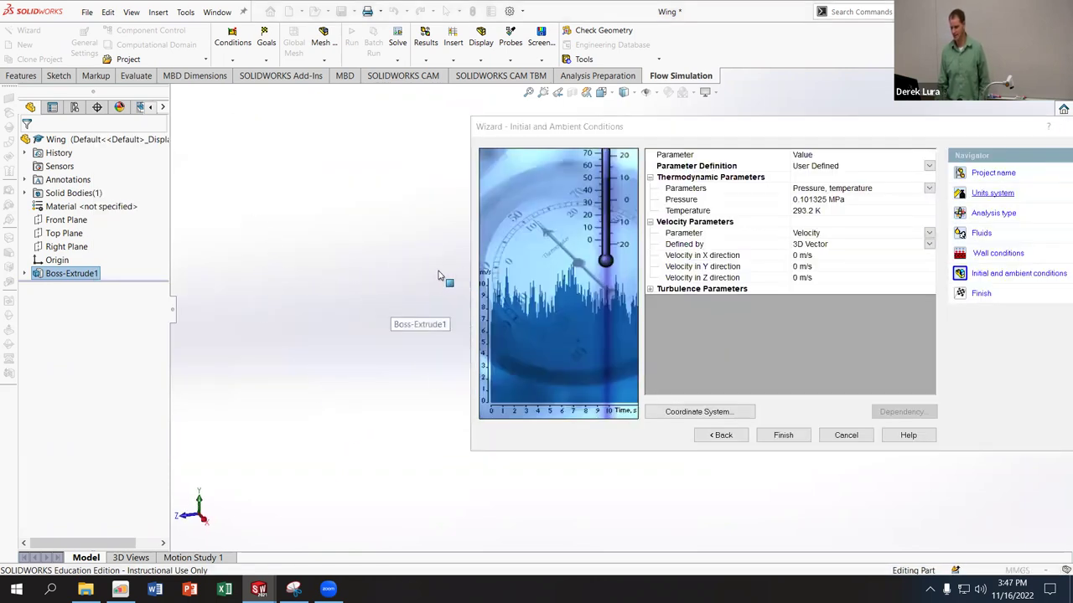
{"action": "left_click_drag", "start_coordinate": [572, 125], "coordinate": [742, 129]}
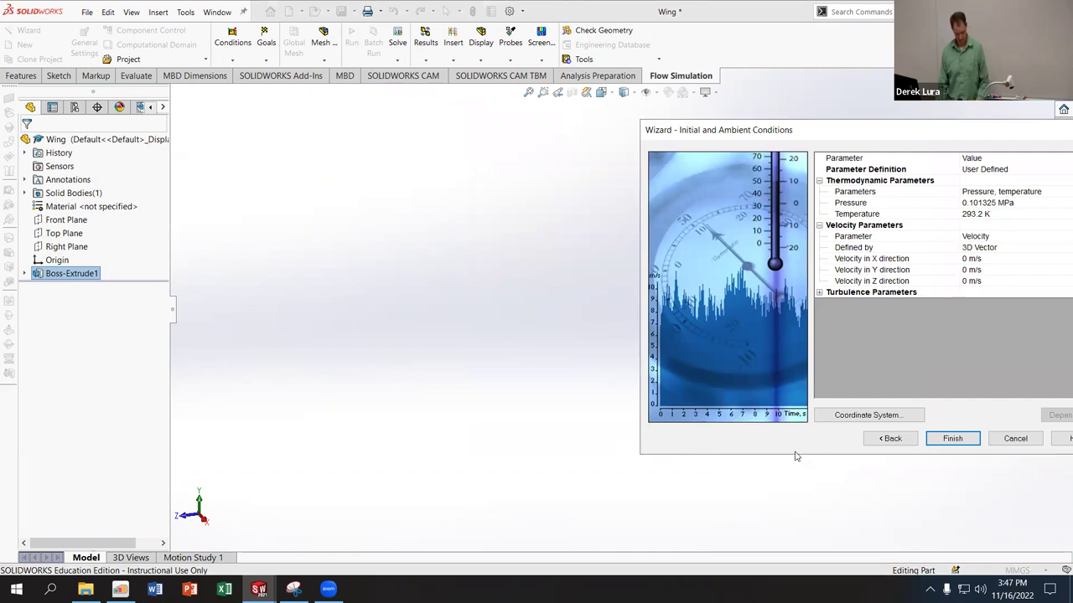
{"action": "left_click", "coordinate": [549, 360]}
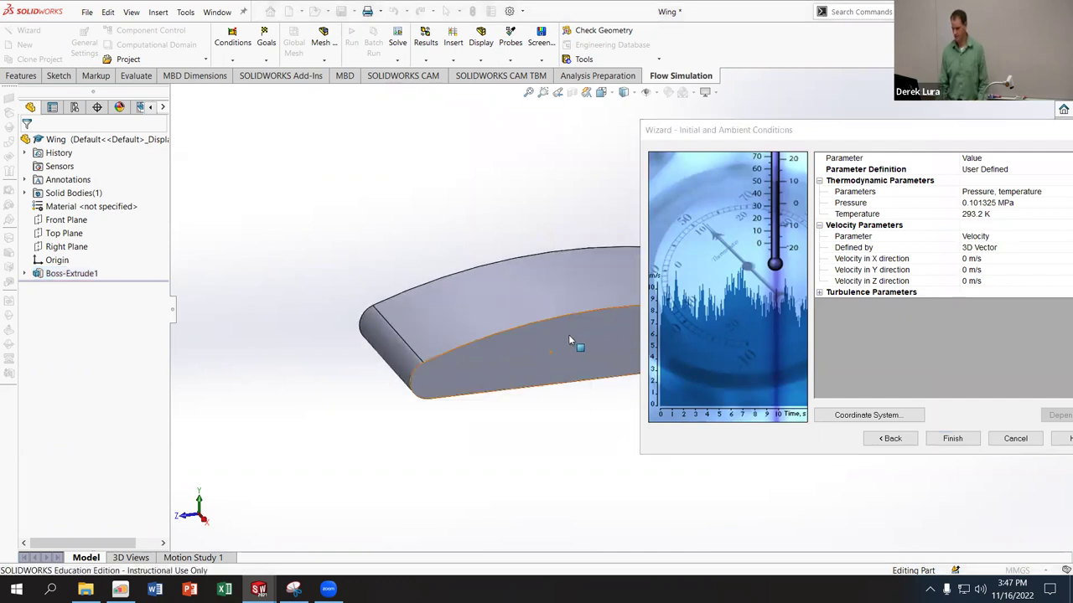
{"action": "scroll", "coordinate": [596, 327], "scroll_direction": "down", "scroll_amount": 2}
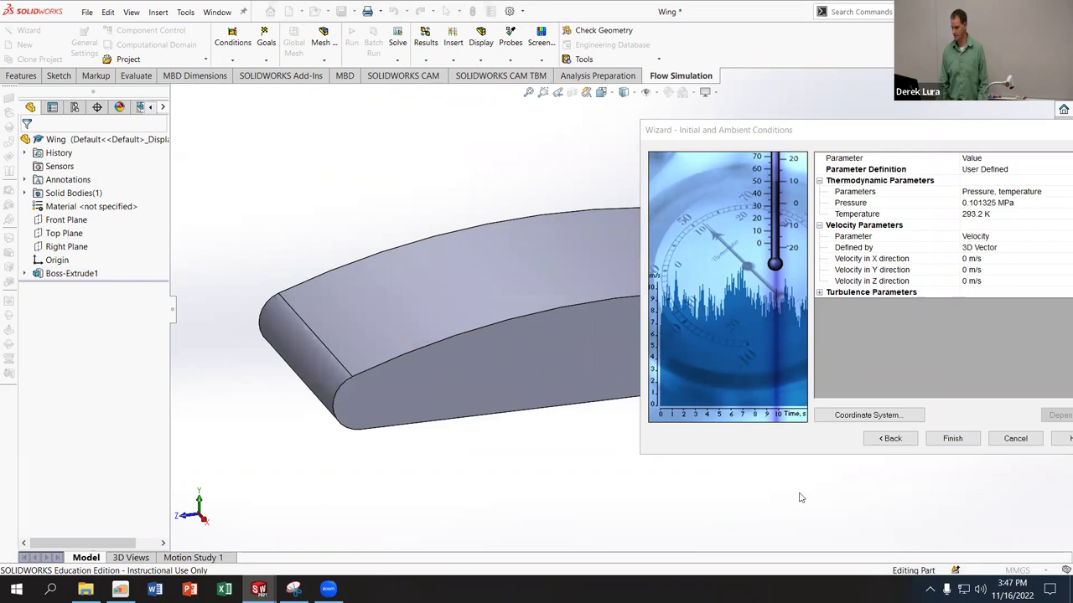
{"action": "scroll", "coordinate": [869, 472], "scroll_direction": "up", "scroll_amount": 3}
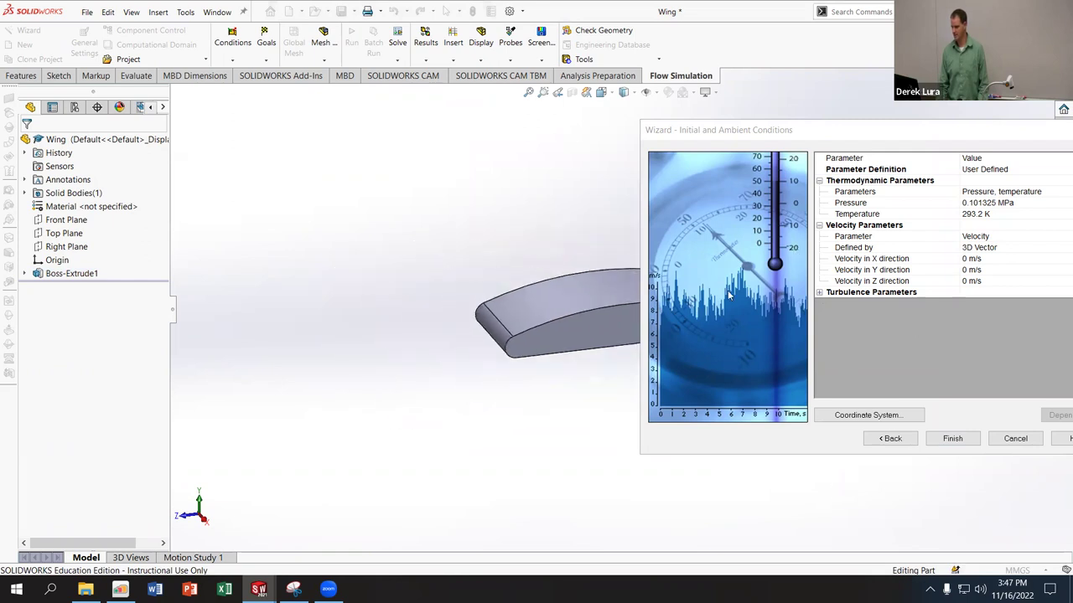
{"action": "scroll", "coordinate": [738, 297], "scroll_direction": "down", "scroll_amount": 3}
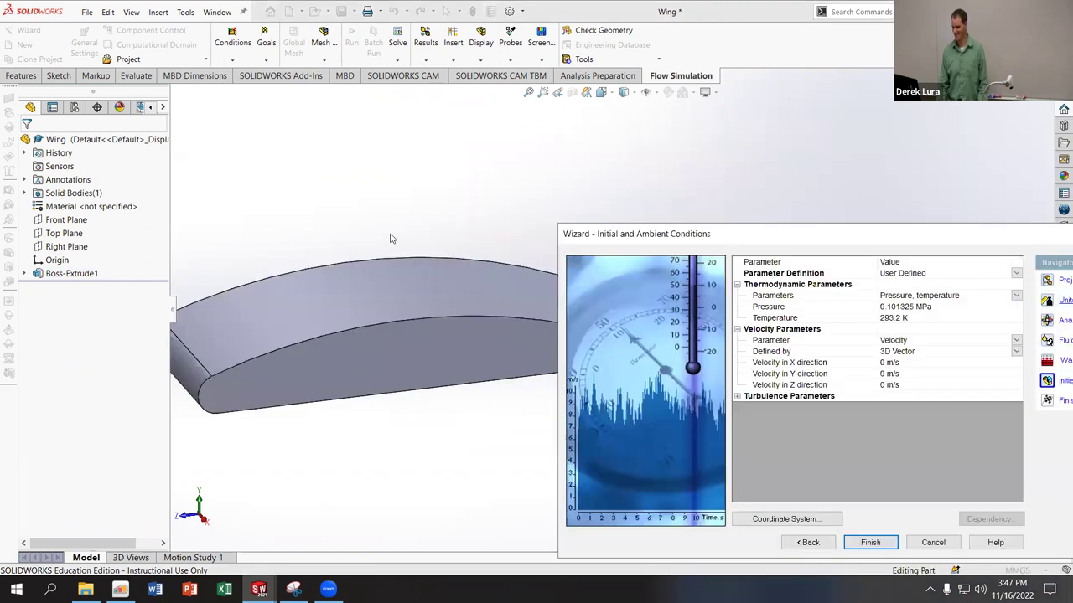
{"action": "middle_click_drag", "start_coordinate": [424, 233], "coordinate": [324, 378]}
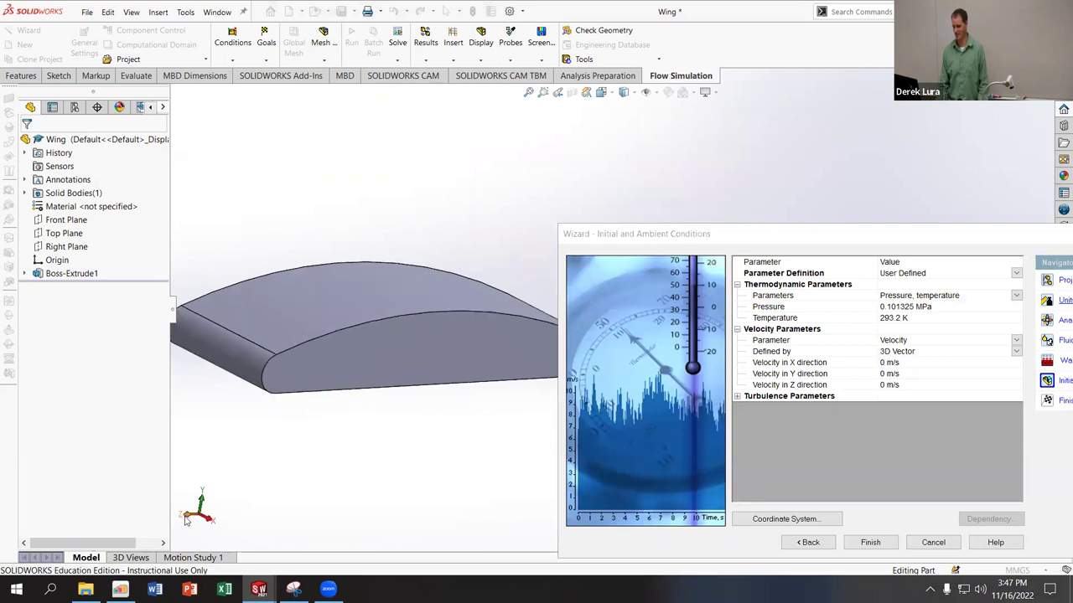
Step: Set the ambient velocity in the Z direction to -50 m/s
{"action": "left_click", "coordinate": [651, 235]}
{"action": "left_click", "coordinate": [815, 352]}
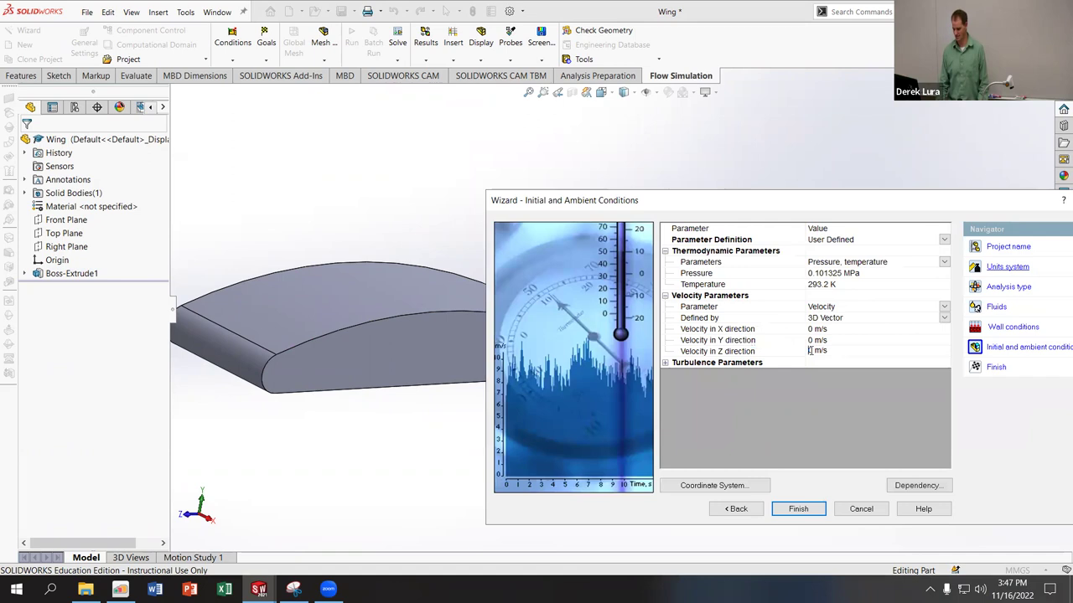
{"action": "type", "text": "-50"}
{"action": "key", "text": "Delete"}
{"action": "key", "text": "Return"}
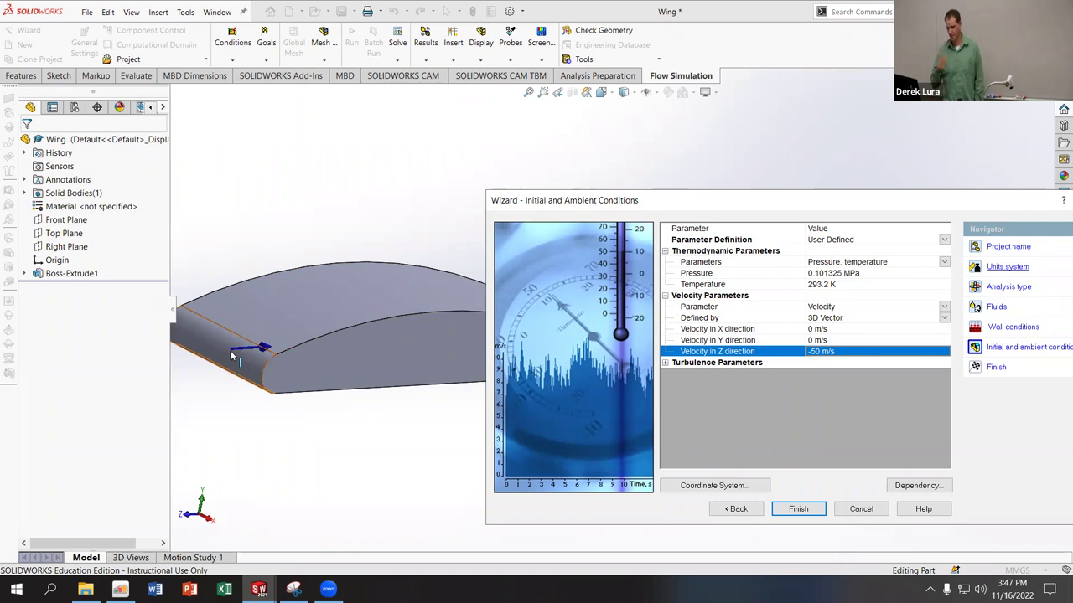
Step: Check that the Z velocity's dependency stays Constant, then cancel the Dependency dialog
{"action": "left_click", "coordinate": [917, 485]}
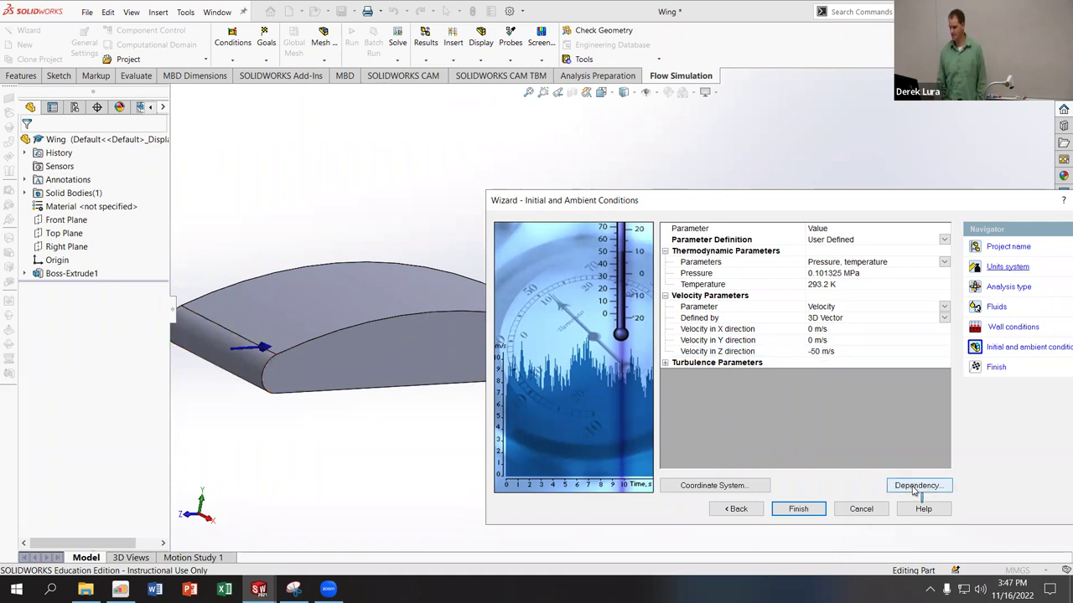
{"action": "left_click", "coordinate": [497, 194]}
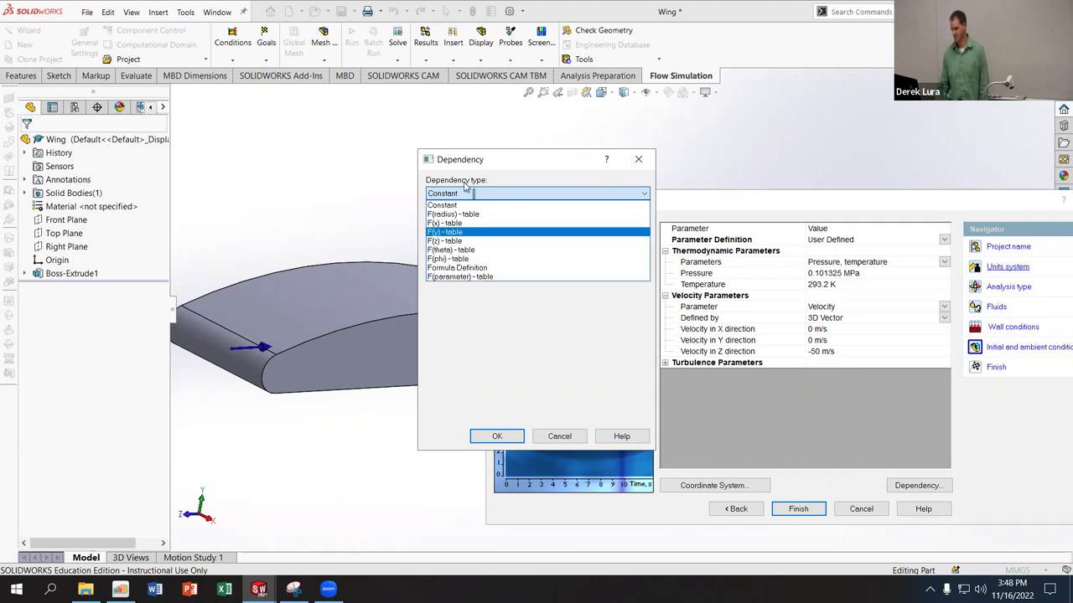
{"action": "left_click", "coordinate": [577, 444]}
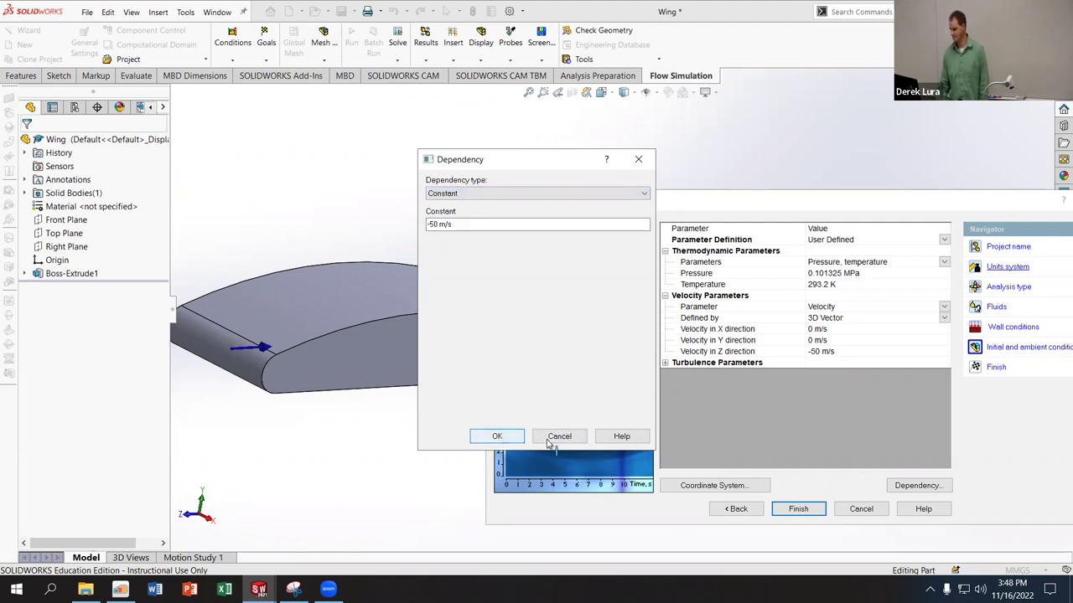
{"action": "left_click", "coordinate": [560, 437]}
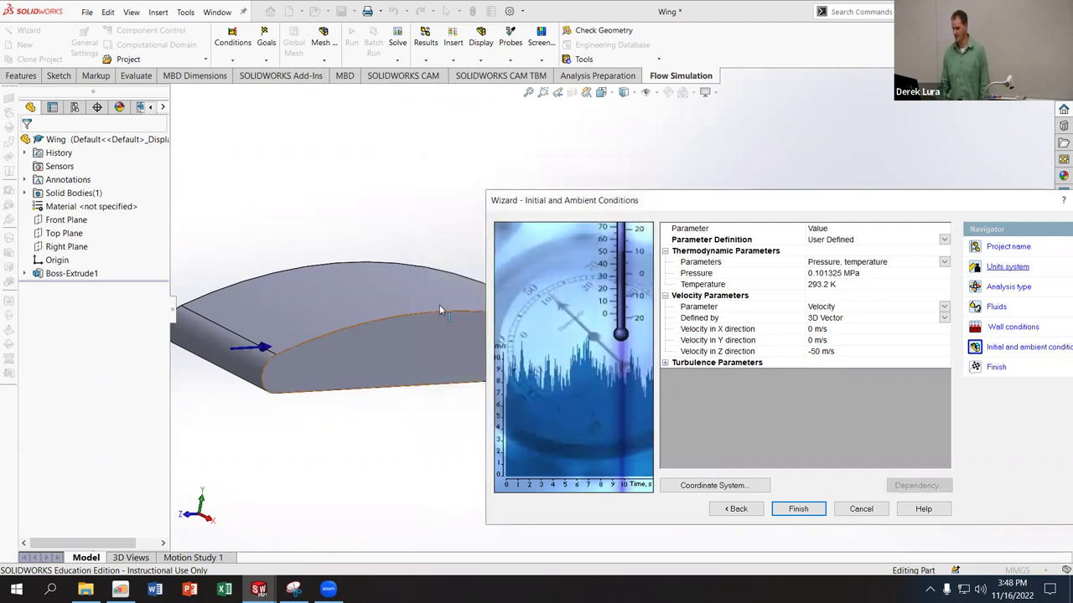
Step: Finish the wizard and fit and orbit the view around the computational domain box
{"action": "left_click", "coordinate": [799, 509]}
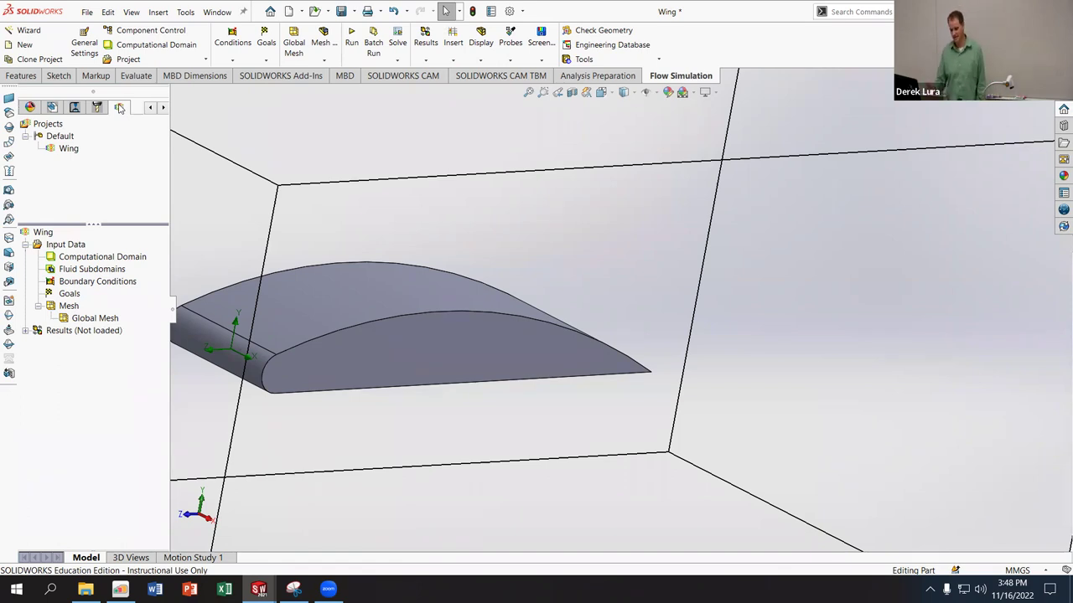
{"action": "key", "text": "f"}
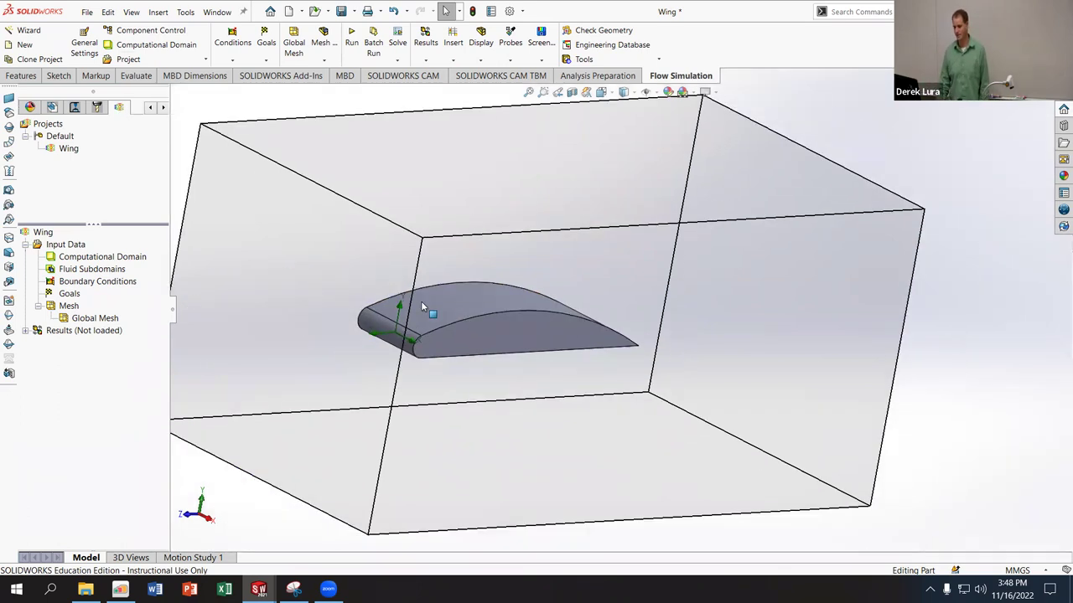
{"action": "scroll", "coordinate": [374, 246], "scroll_direction": "down", "scroll_amount": 3}
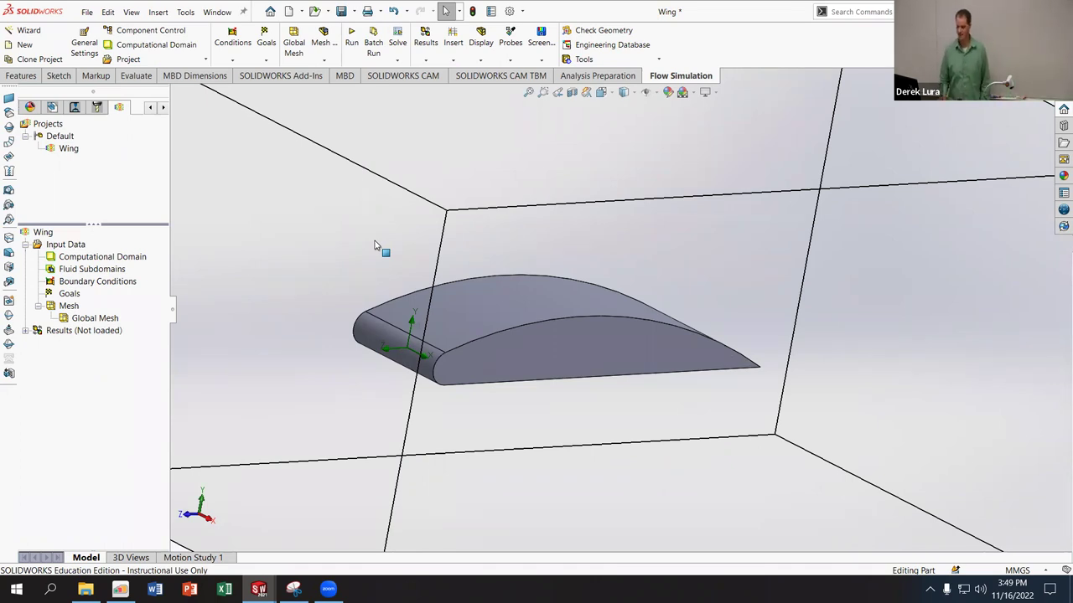
{"action": "middle_click_drag", "start_coordinate": [355, 139], "coordinate": [197, 127]}
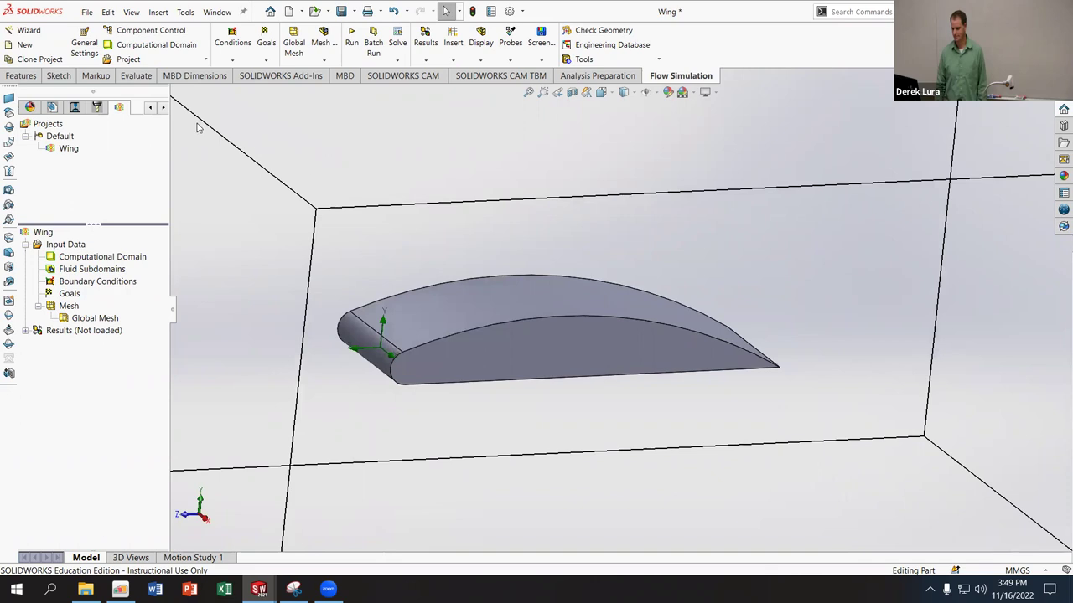
{"action": "left_click", "coordinate": [25, 31]}
{"action": "left_click", "coordinate": [541, 438]}
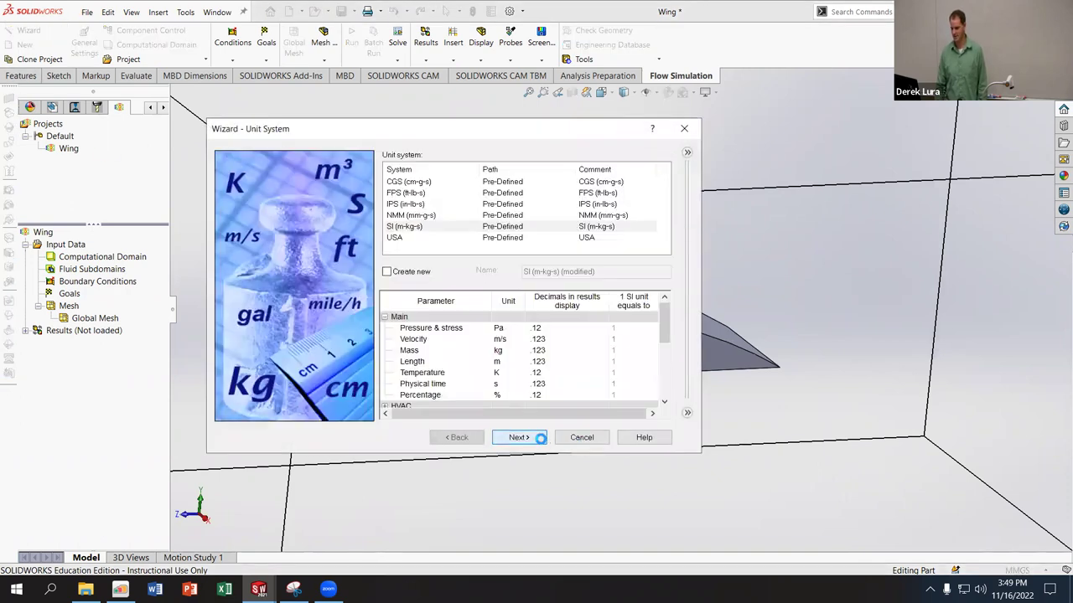
{"action": "left_click", "coordinate": [540, 437]}
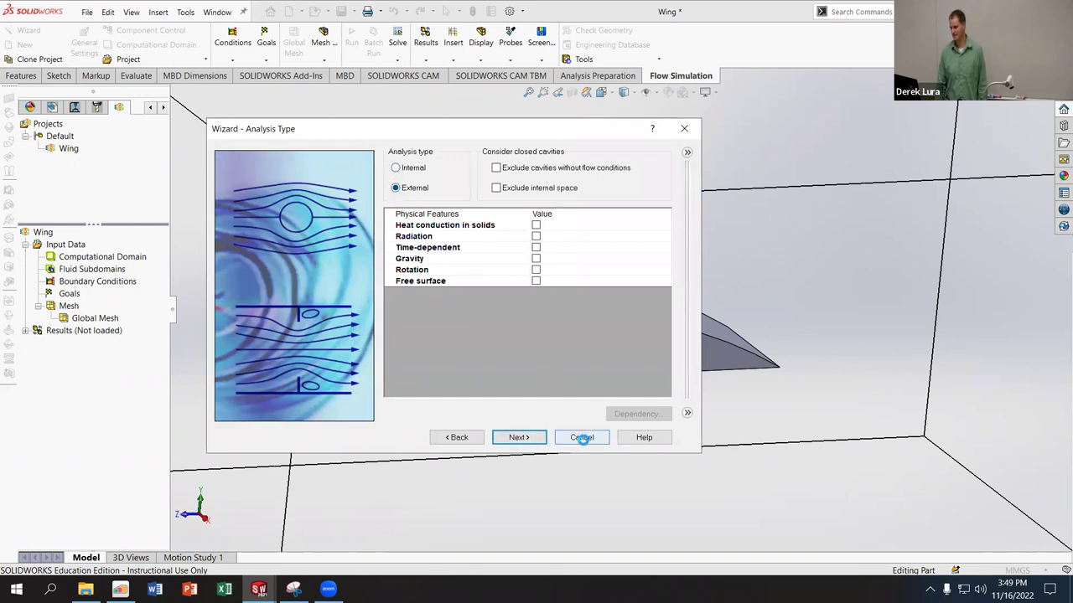
{"action": "left_click", "coordinate": [582, 437]}
{"action": "right_click", "coordinate": [74, 246]}
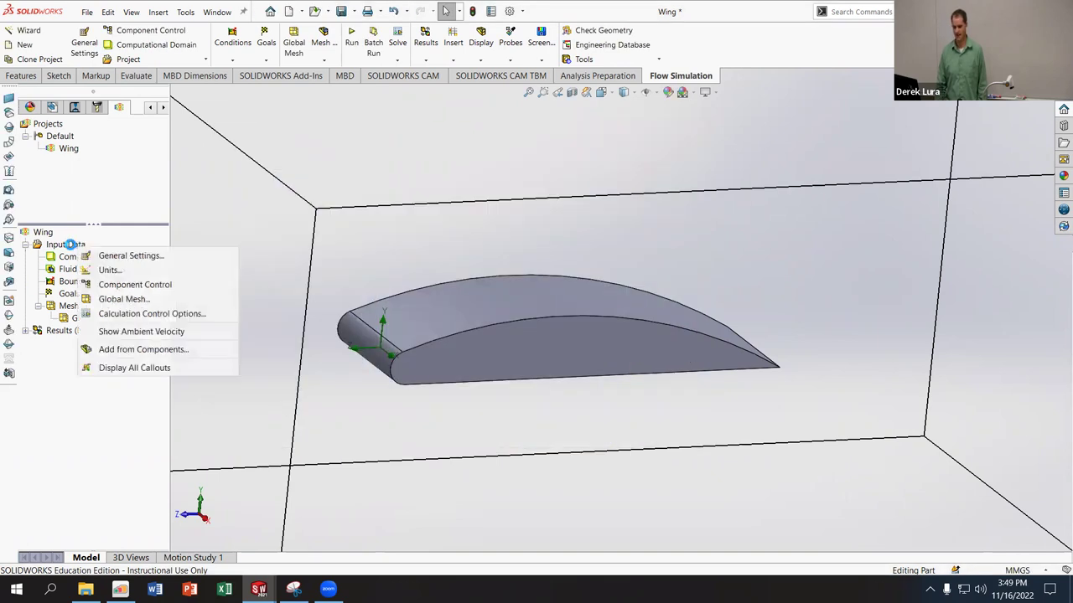
{"action": "right_click", "coordinate": [52, 243]}
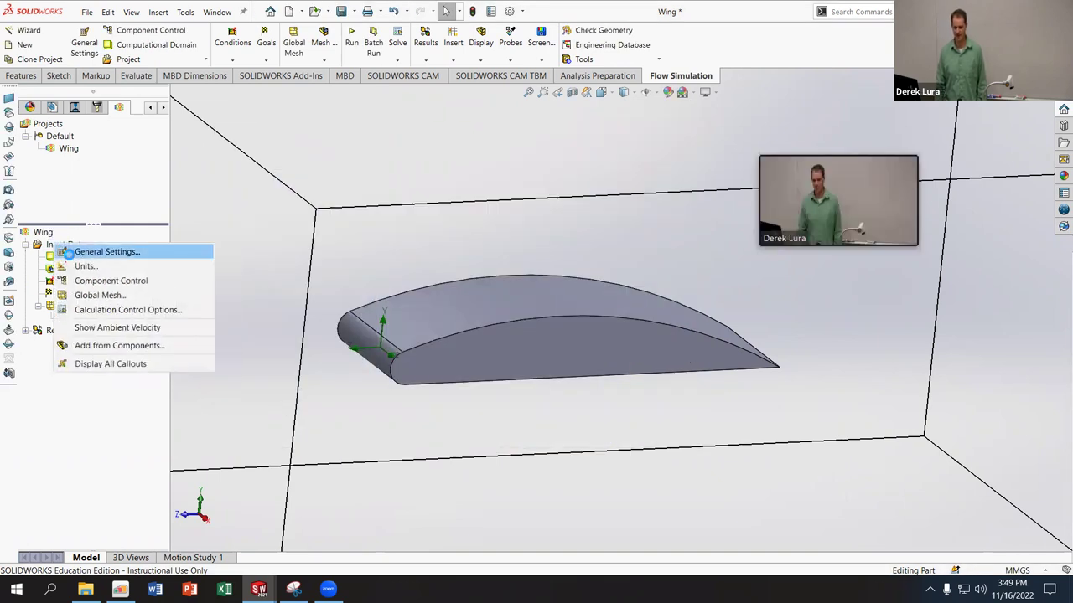
{"action": "left_click", "coordinate": [31, 232]}
{"action": "right_click", "coordinate": [30, 233]}
{"action": "key", "text": "Escape"}
{"action": "right_click", "coordinate": [36, 242]}
{"action": "left_click", "coordinate": [50, 248]}
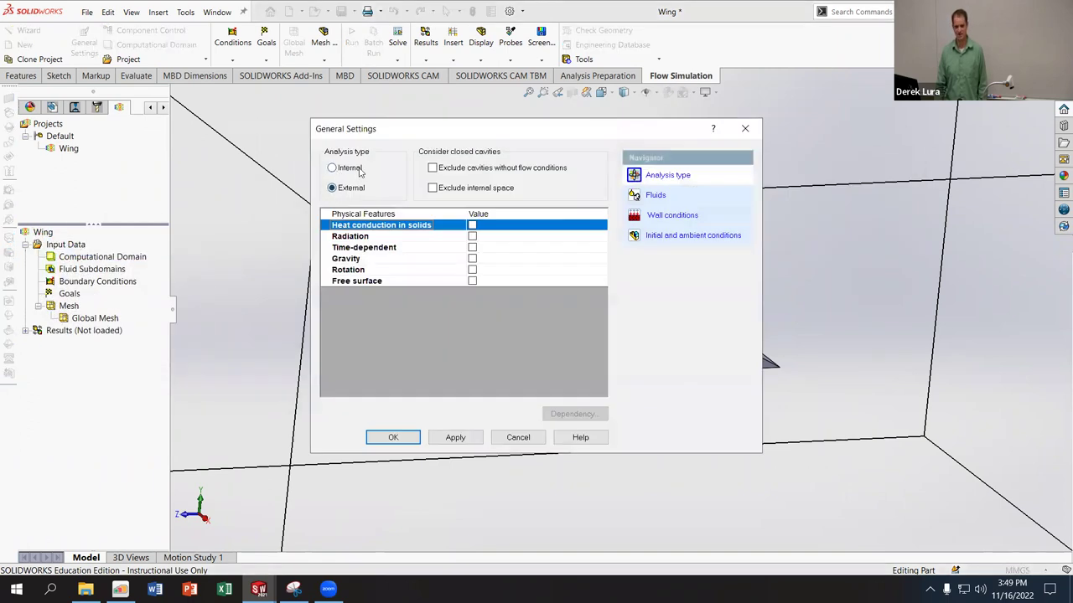
{"action": "left_click", "coordinate": [662, 236]}
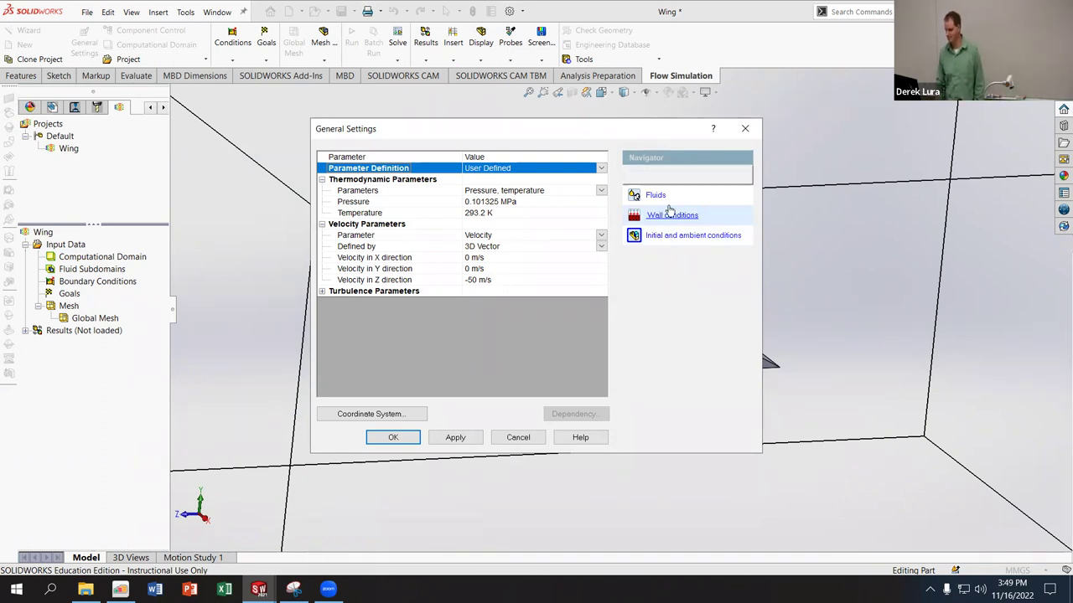
{"action": "left_click", "coordinate": [662, 198]}
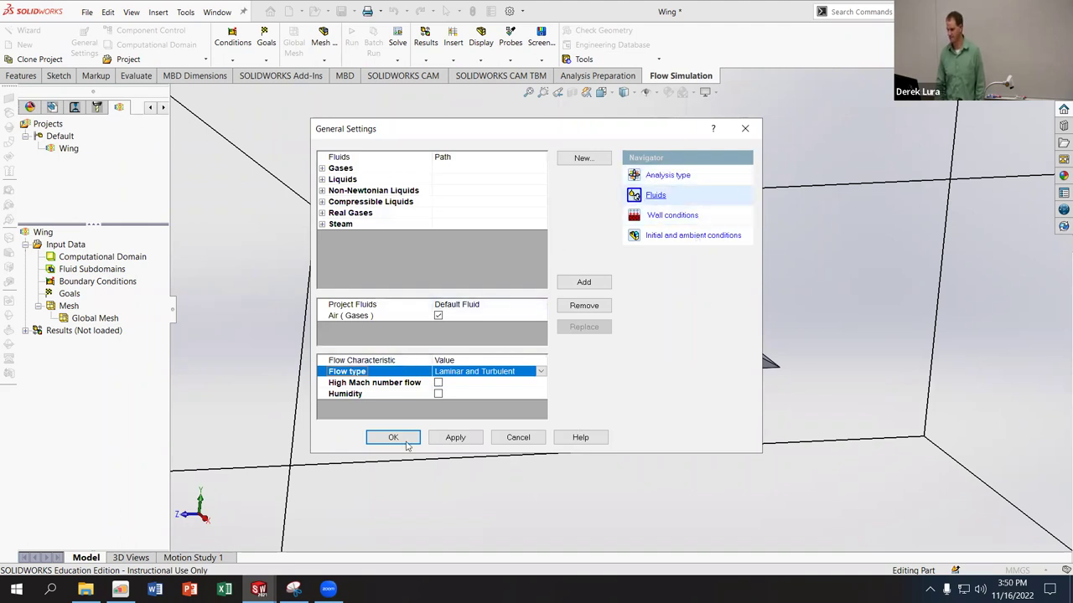
{"action": "left_click", "coordinate": [518, 437]}
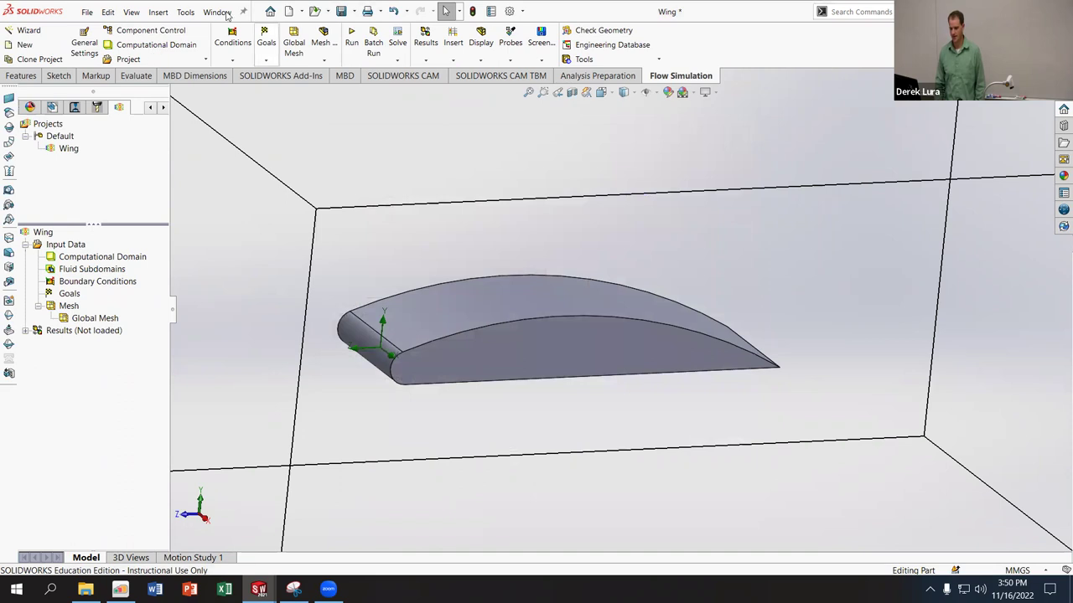
Step: Add global goals for the average Force (X), Force (Y) and Force (Z)
{"action": "left_click", "coordinate": [266, 42]}
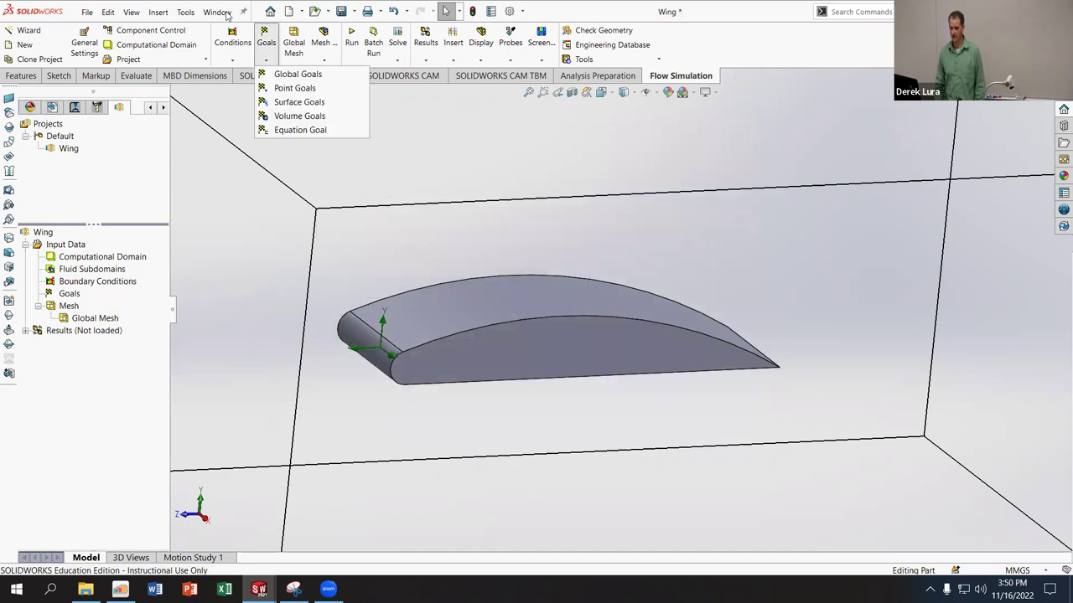
{"action": "left_click", "coordinate": [285, 75]}
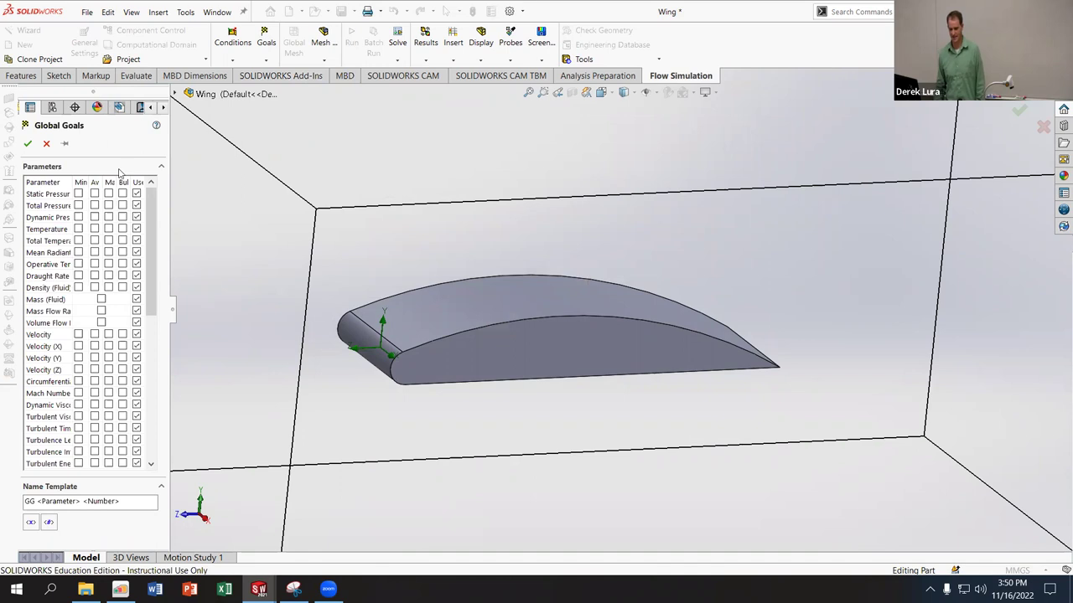
{"action": "middle_click_drag", "start_coordinate": [392, 283], "coordinate": [397, 383]}
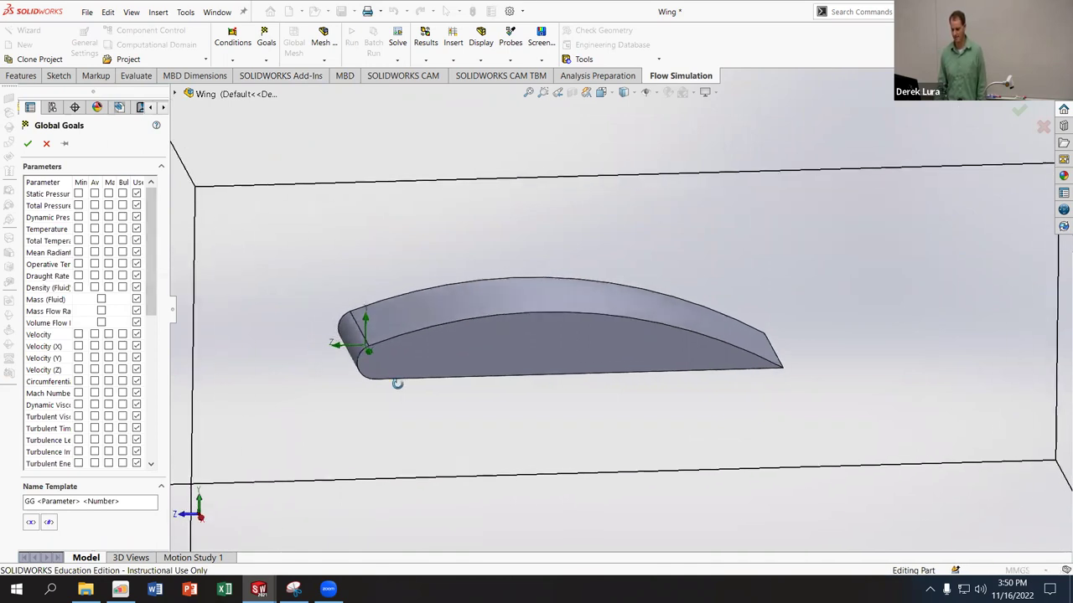
{"action": "left_click_drag", "start_coordinate": [150, 264], "coordinate": [151, 399]}
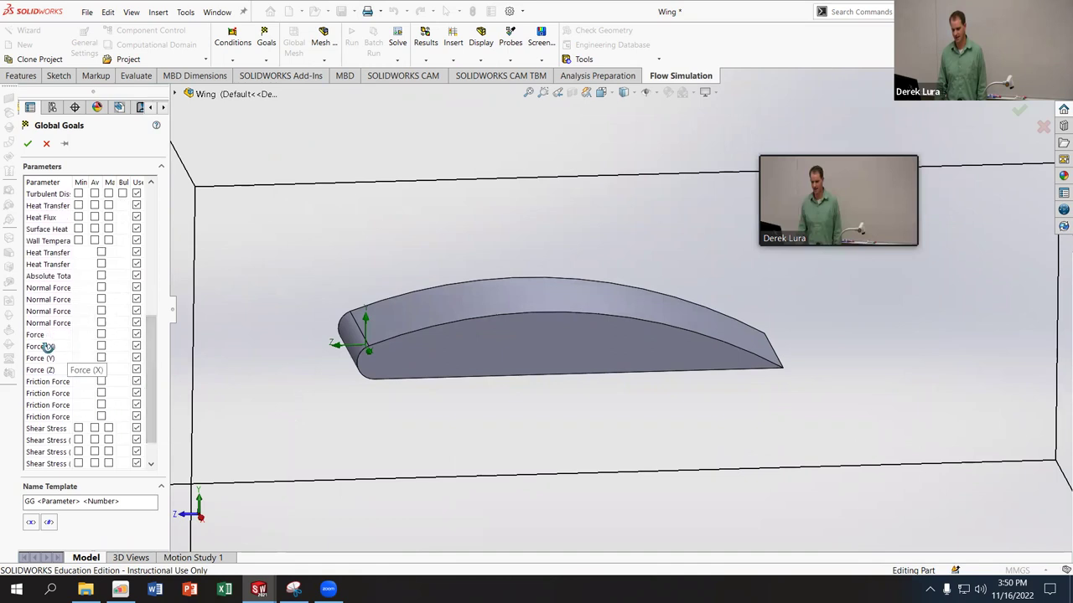
{"action": "left_click", "coordinate": [100, 346]}
{"action": "left_click", "coordinate": [90, 357]}
{"action": "left_click", "coordinate": [90, 370]}
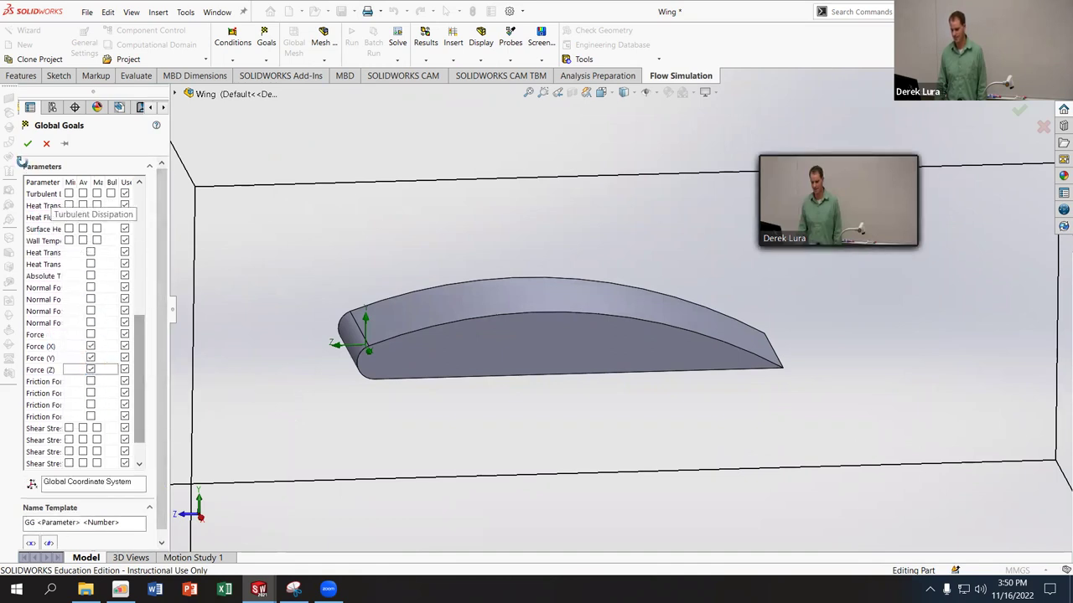
{"action": "left_click", "coordinate": [30, 145]}
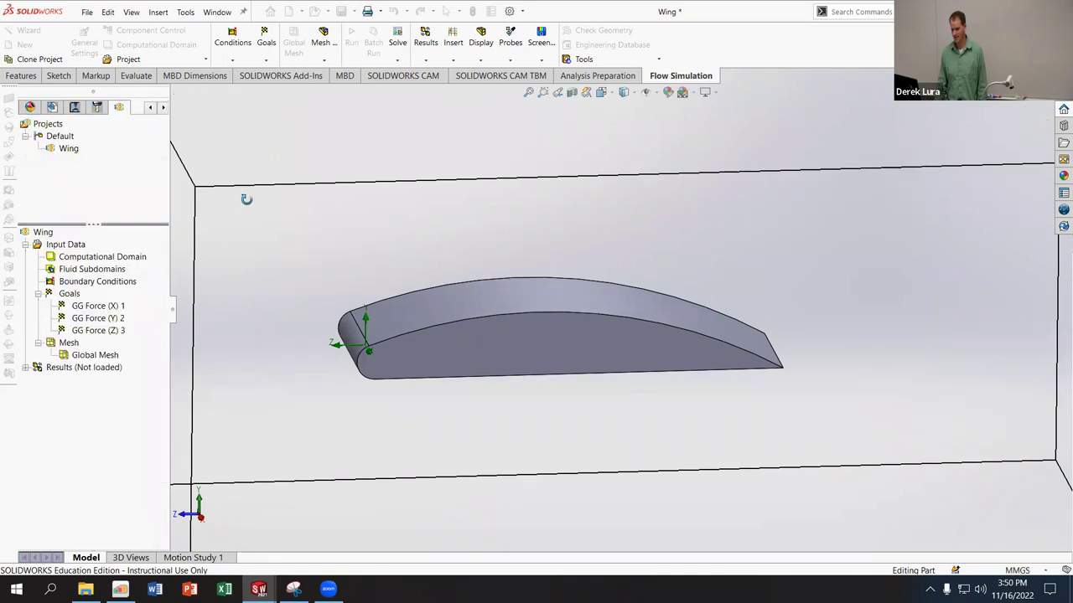
Step: Create a Max Static Pressure surface goal on the wing's upper, second and side faces
{"action": "left_click", "coordinate": [265, 61]}
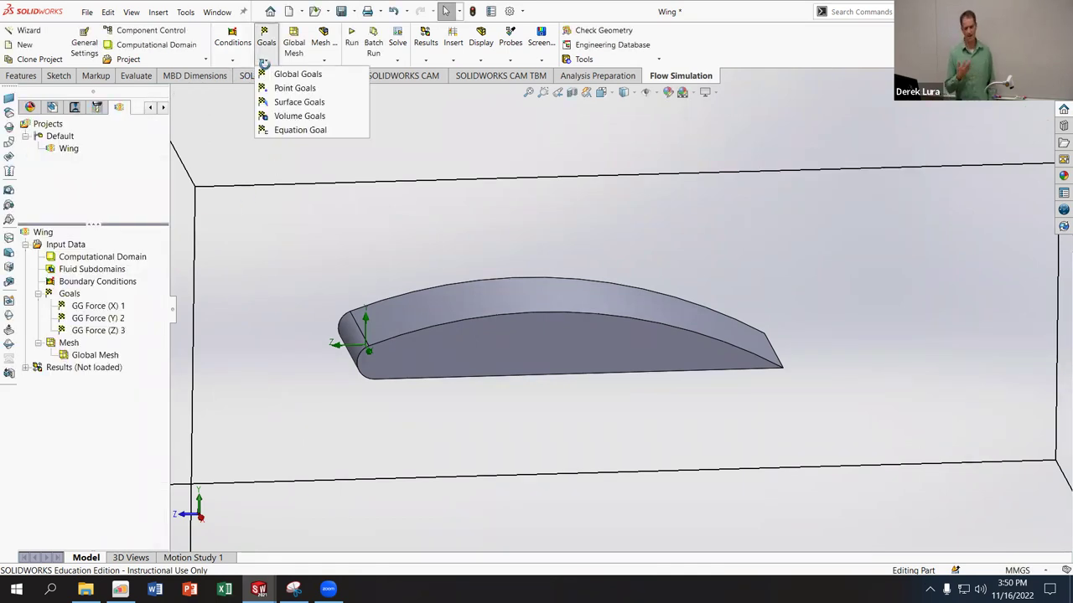
{"action": "left_click", "coordinate": [298, 101]}
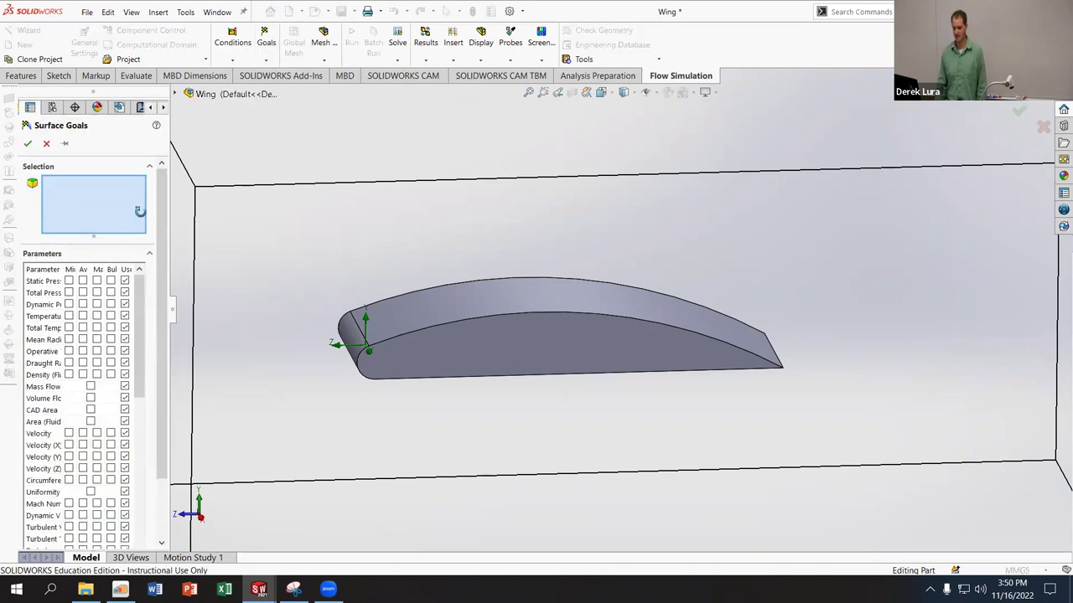
{"action": "left_click", "coordinate": [98, 281]}
{"action": "left_click", "coordinate": [414, 322]}
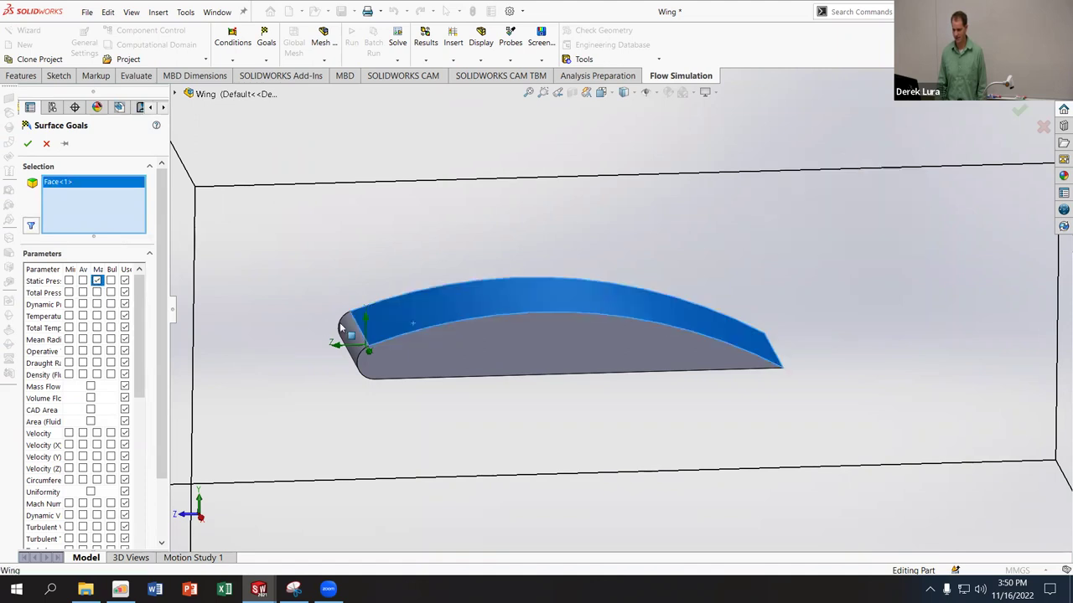
{"action": "left_click", "coordinate": [353, 346]}
{"action": "middle_click_drag", "start_coordinate": [428, 398], "coordinate": [450, 317]}
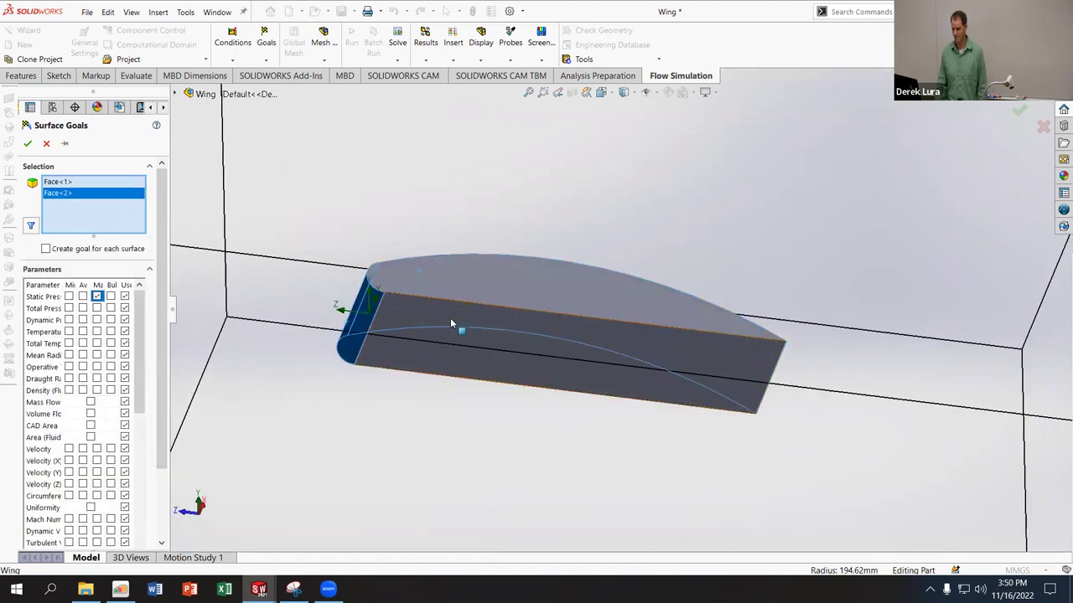
{"action": "left_click", "coordinate": [450, 321]}
{"action": "key", "text": "ctrl+4"}
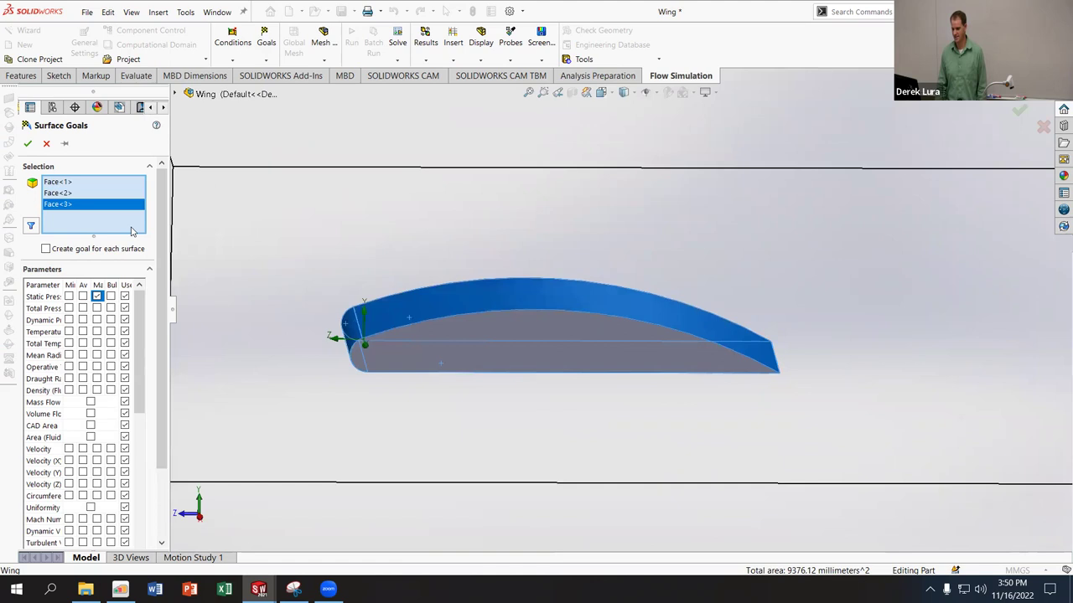
{"action": "left_click", "coordinate": [26, 144]}
{"action": "left_click", "coordinate": [266, 59]}
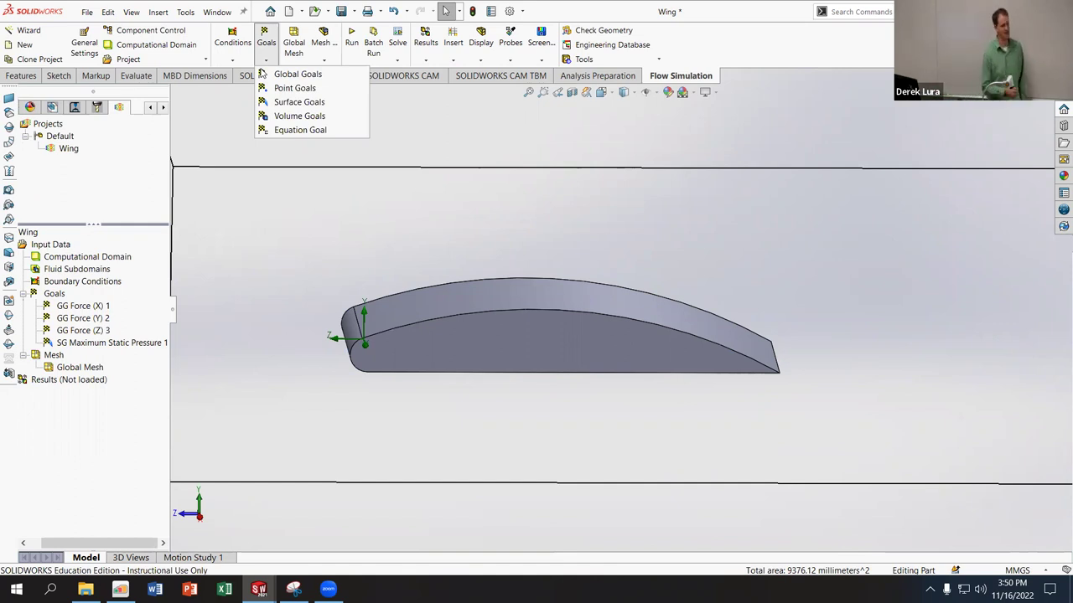
Step: Close the goal types list and orbit to an angled view of the wing inside its domain box
{"action": "left_click", "coordinate": [224, 282]}
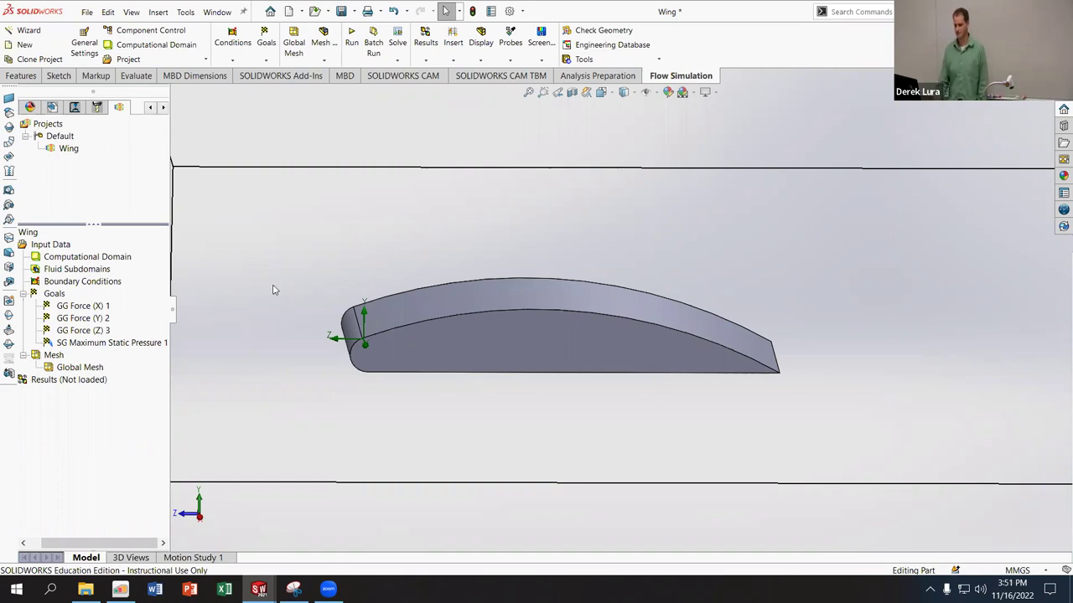
{"action": "middle_click_drag", "start_coordinate": [297, 220], "coordinate": [579, 319]}
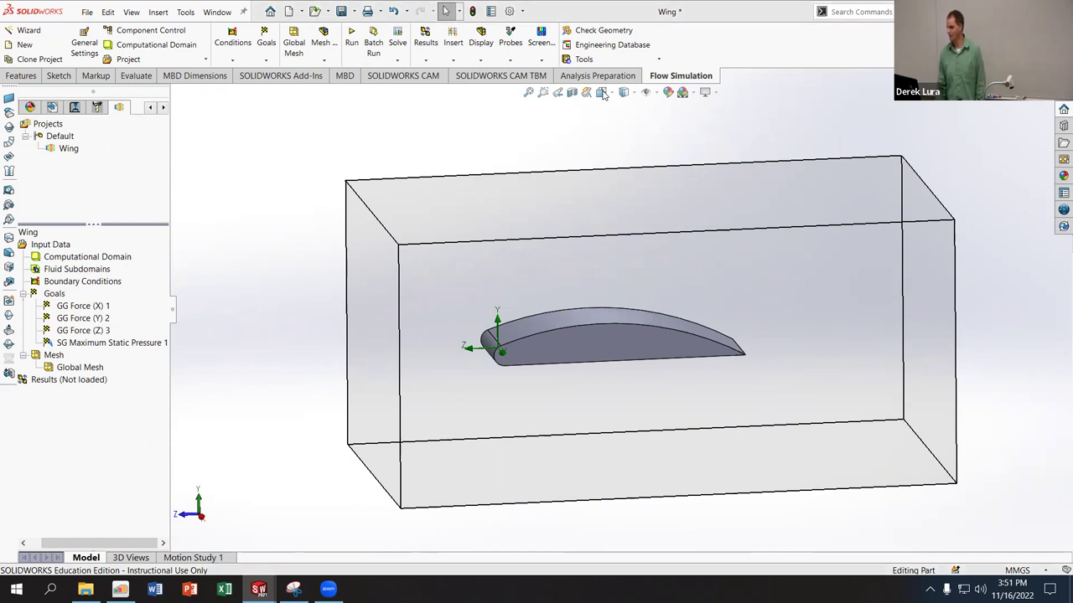
Step: Run a new calculation of the Wing flow study from the Run dialog
{"action": "left_click", "coordinate": [358, 50]}
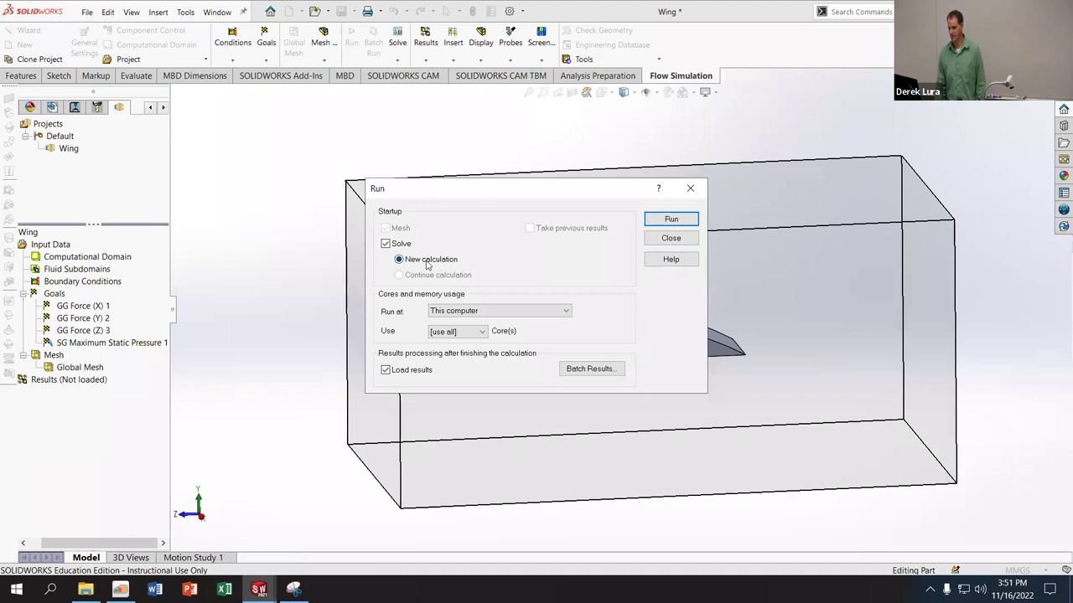
{"action": "left_click", "coordinate": [660, 221]}
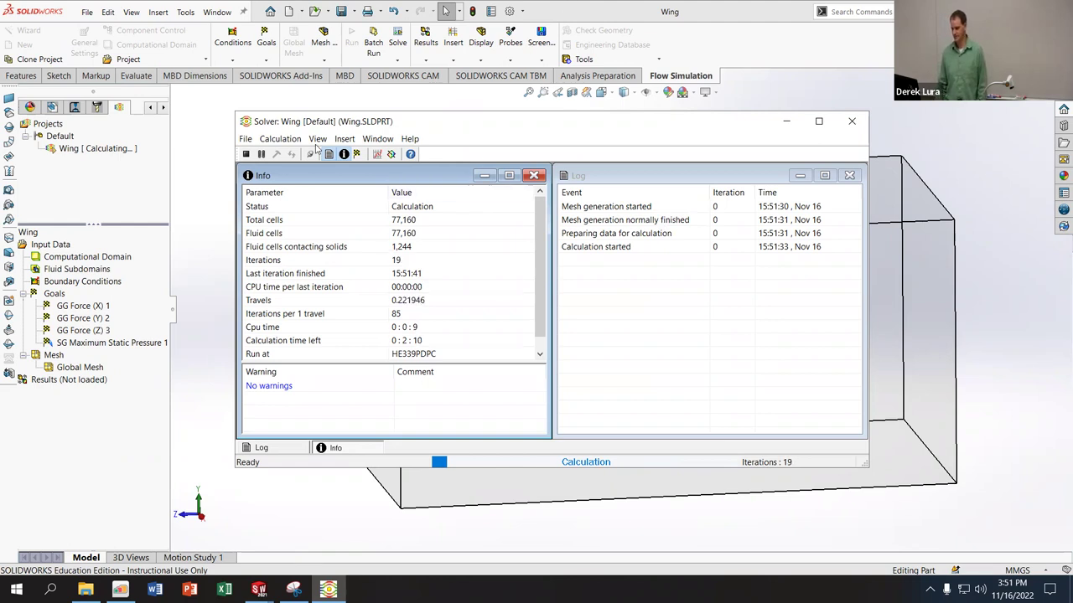
Step: Briefly plot convergence of GG Force (X) 1 and GG Force (Z) 3, closing each plot
{"action": "left_click", "coordinate": [376, 155]}
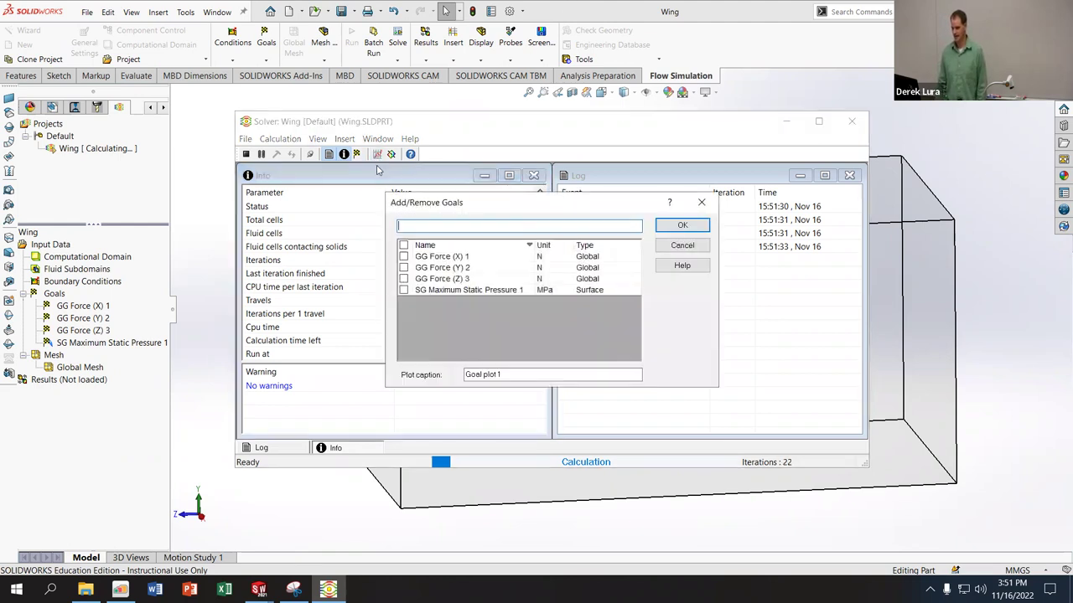
{"action": "left_click", "coordinate": [403, 256]}
{"action": "left_click", "coordinate": [682, 225]}
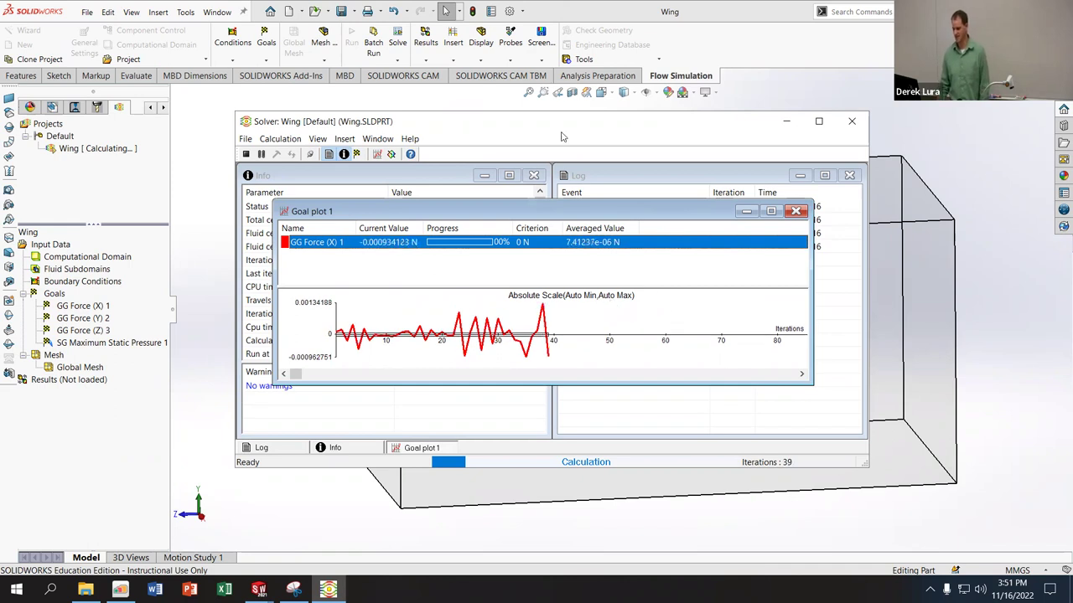
{"action": "left_click", "coordinate": [795, 210]}
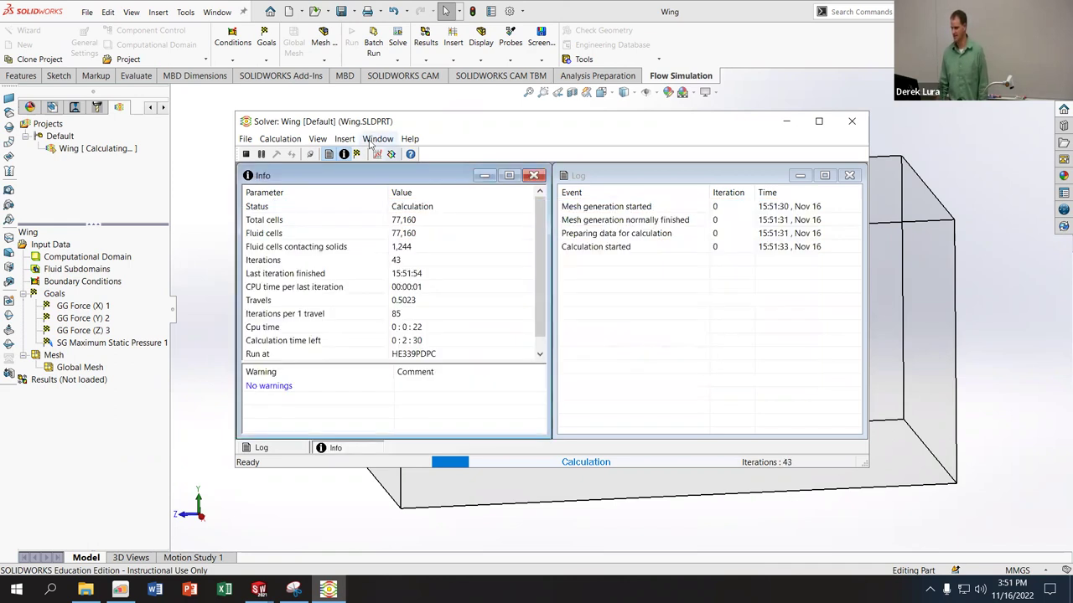
{"action": "left_click", "coordinate": [377, 155]}
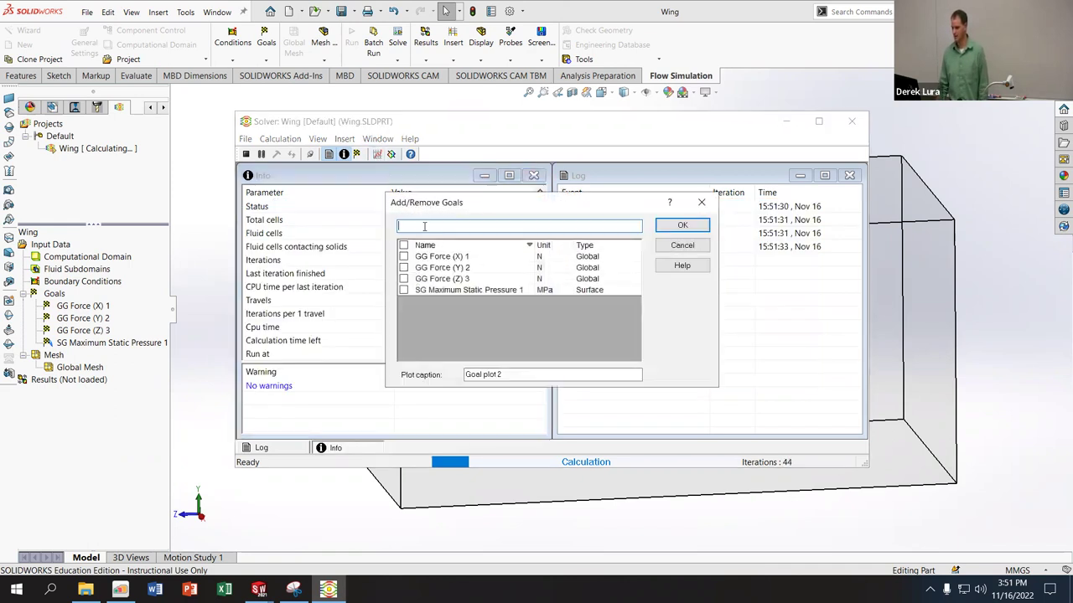
{"action": "left_click", "coordinate": [407, 279]}
{"action": "left_click", "coordinate": [683, 225]}
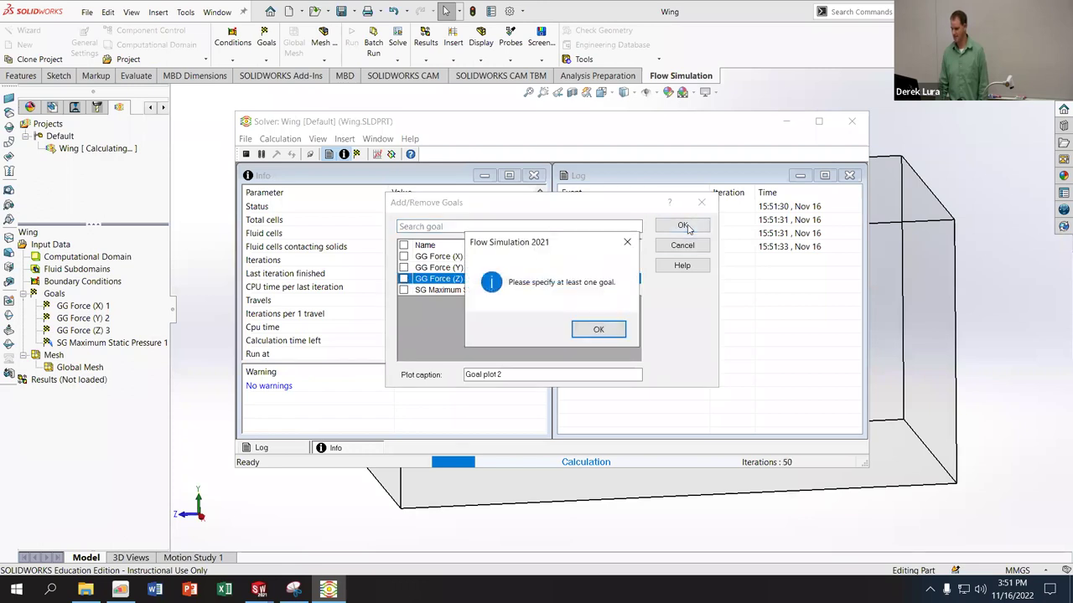
{"action": "left_click", "coordinate": [582, 332]}
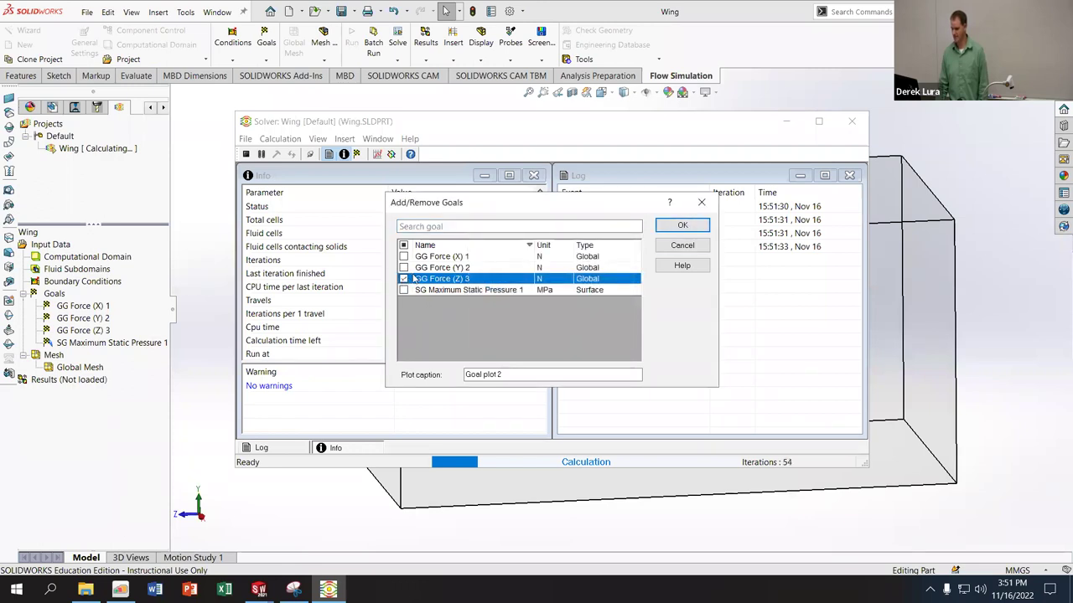
{"action": "left_click", "coordinate": [682, 226]}
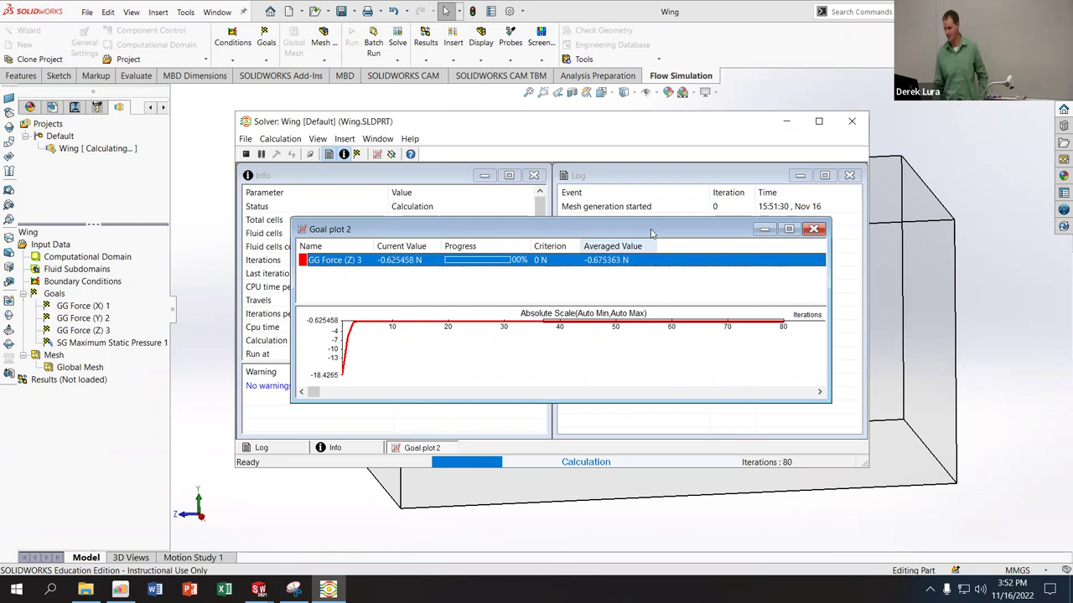
{"action": "left_click_drag", "start_coordinate": [654, 231], "coordinate": [558, 231]}
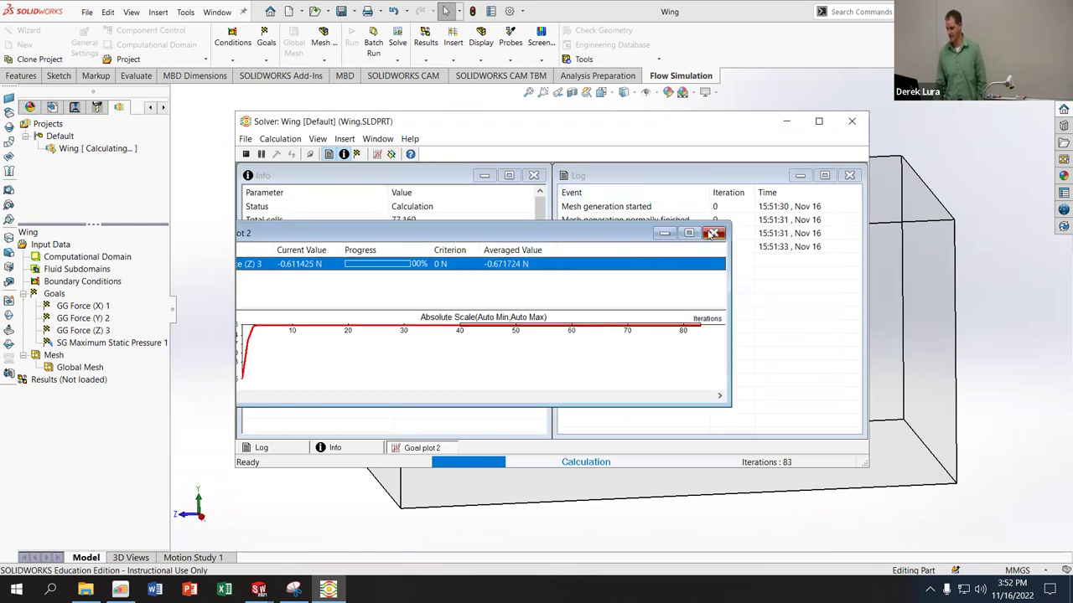
{"action": "left_click", "coordinate": [714, 229]}
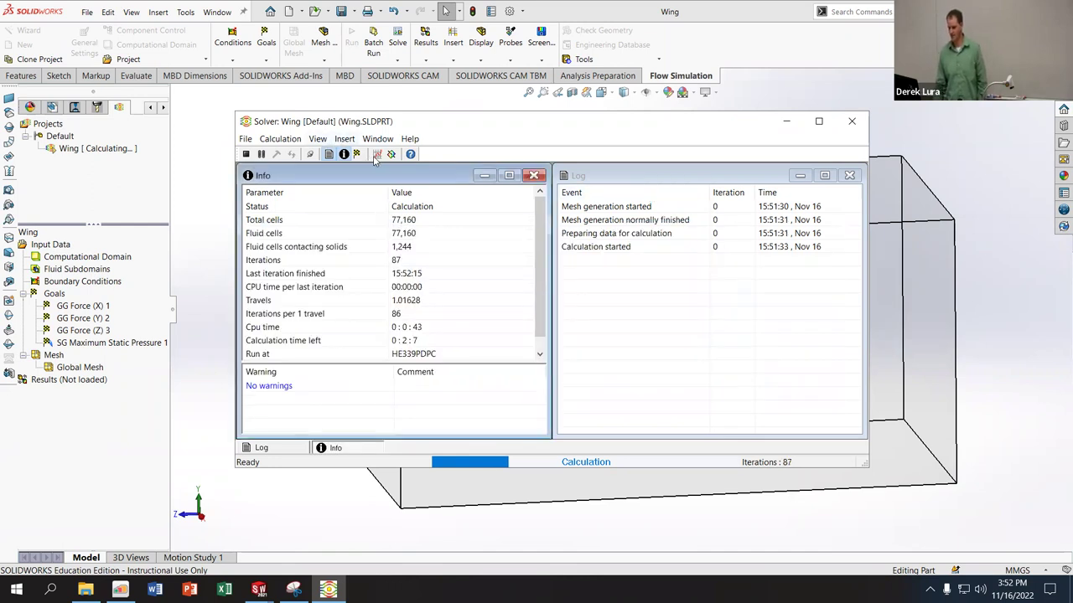
Step: Open a convergence goal plot for GG Force (Y) 2
{"action": "left_click", "coordinate": [377, 155]}
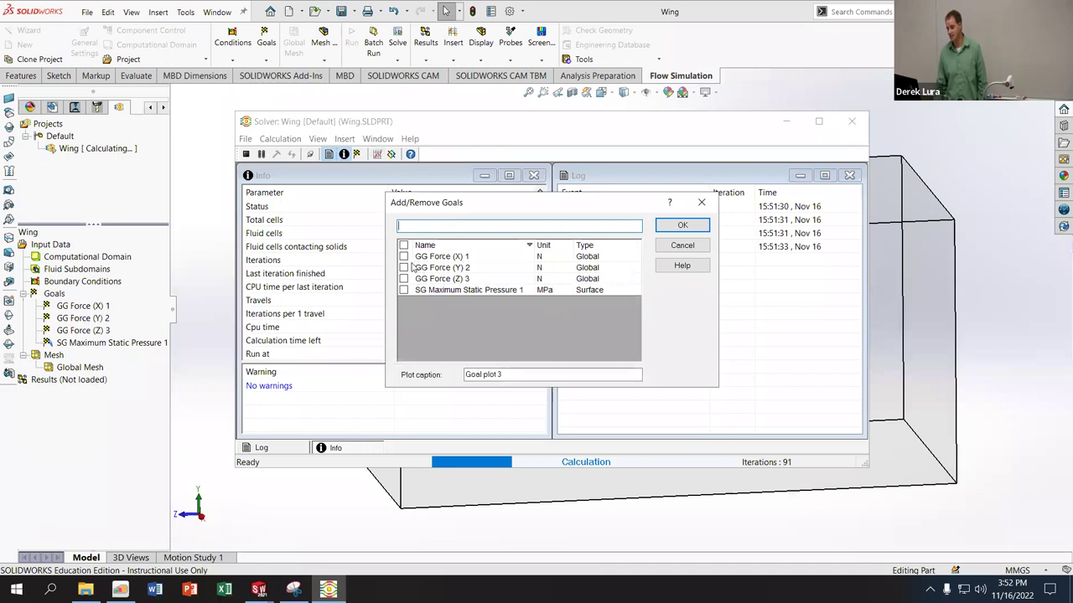
{"action": "left_click", "coordinate": [403, 268]}
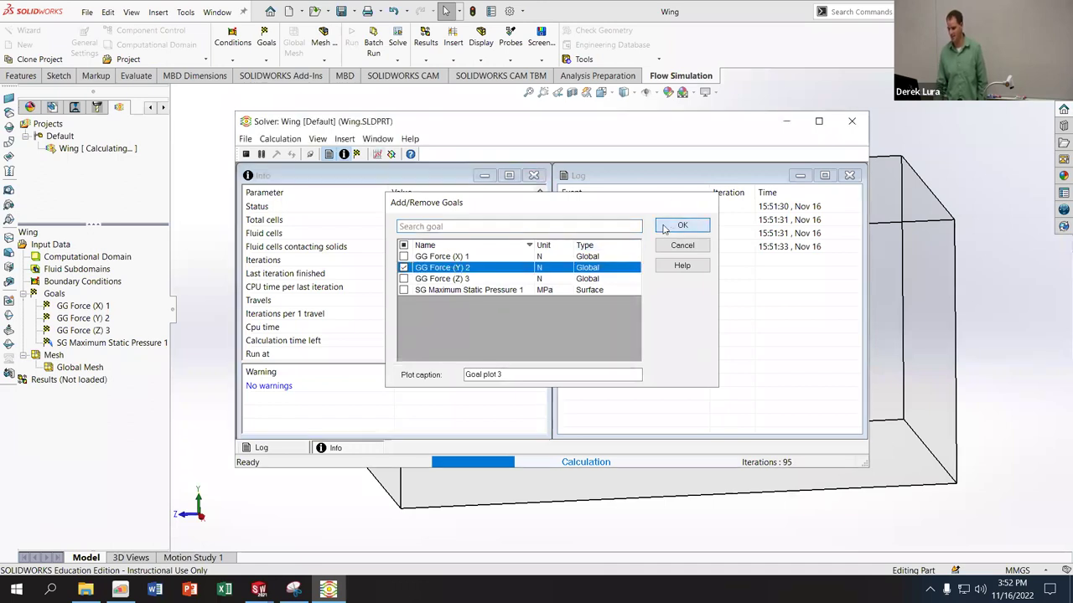
{"action": "left_click", "coordinate": [682, 224]}
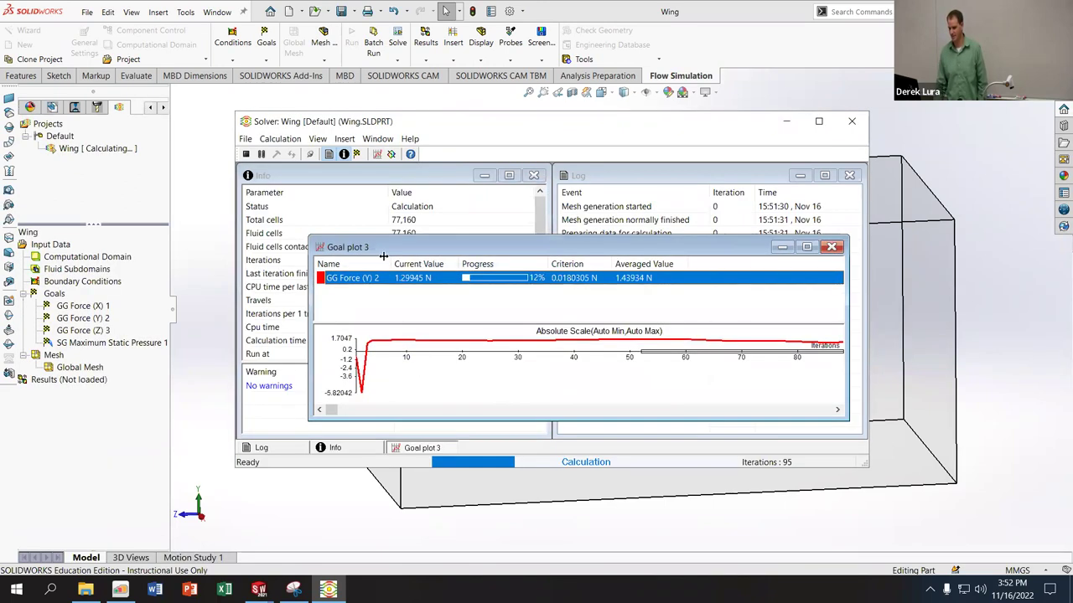
Step: Show a live pressure preview on the Front Plane, then close it
{"action": "left_click", "coordinate": [390, 159]}
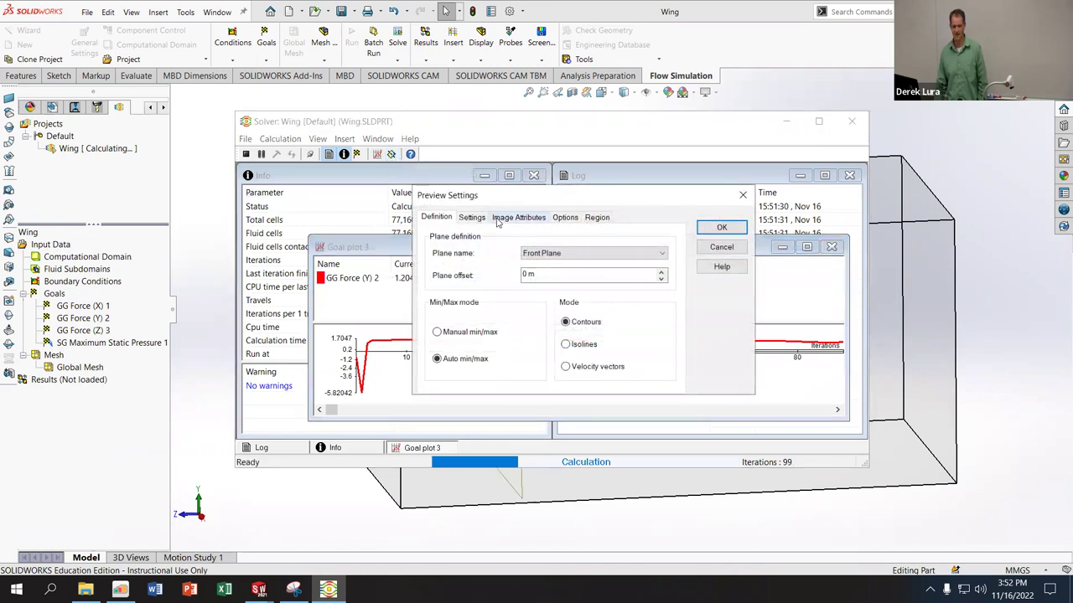
{"action": "left_click", "coordinate": [721, 246]}
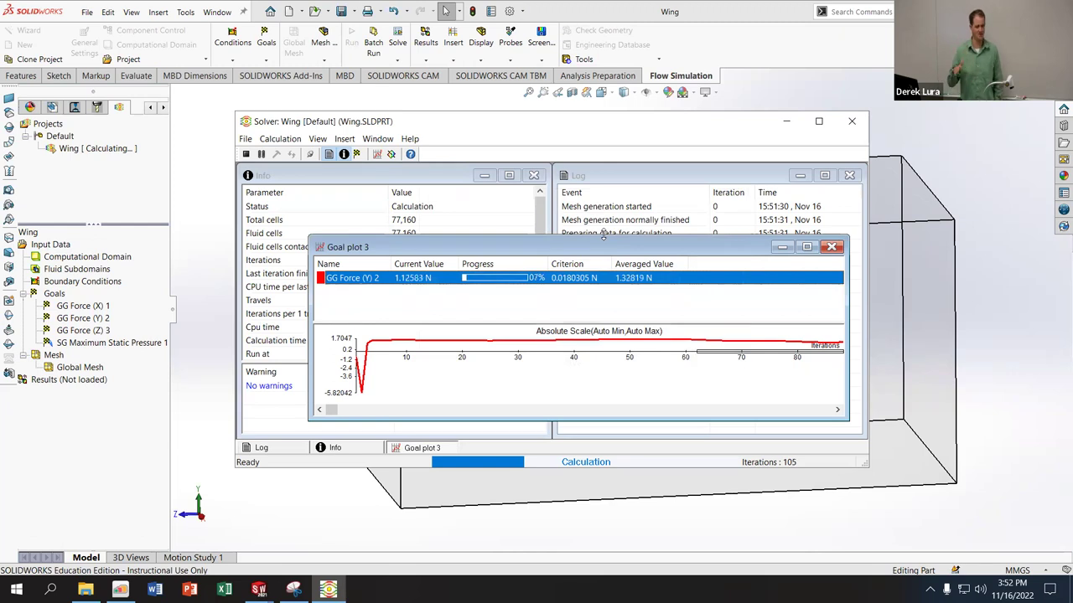
{"action": "left_click", "coordinate": [390, 155]}
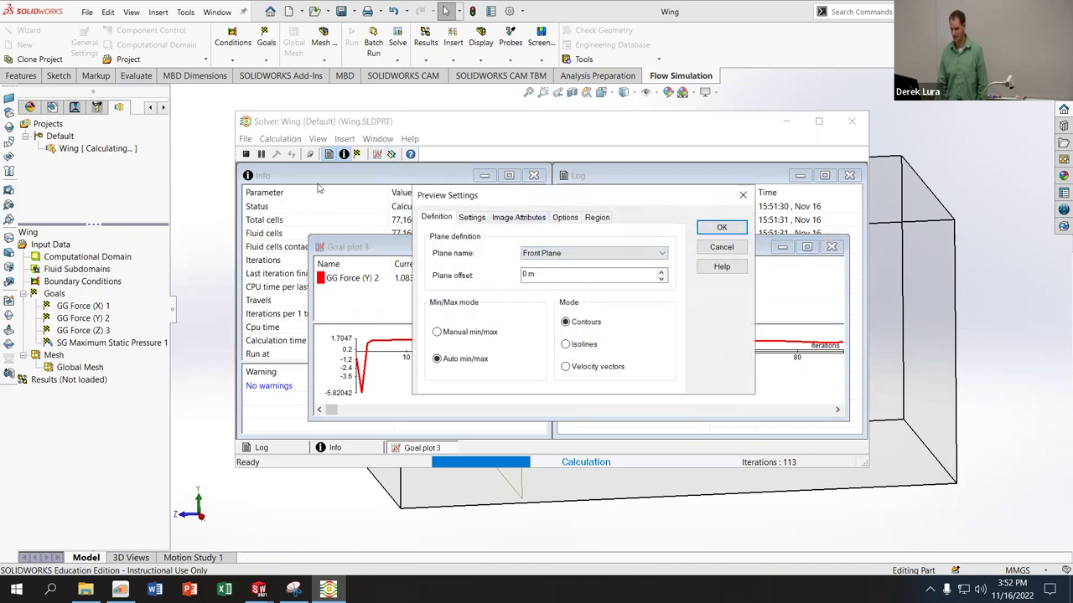
{"action": "left_click", "coordinate": [472, 220]}
{"action": "left_click", "coordinate": [432, 220]}
{"action": "left_click", "coordinate": [719, 228]}
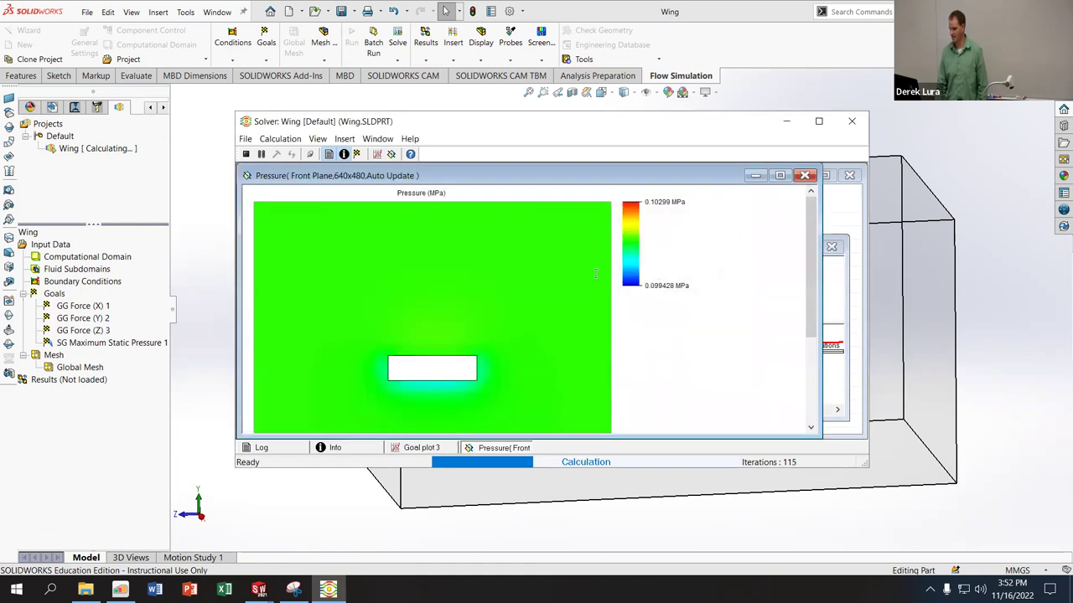
{"action": "double_click", "coordinate": [700, 179]}
{"action": "left_click", "coordinate": [655, 212]}
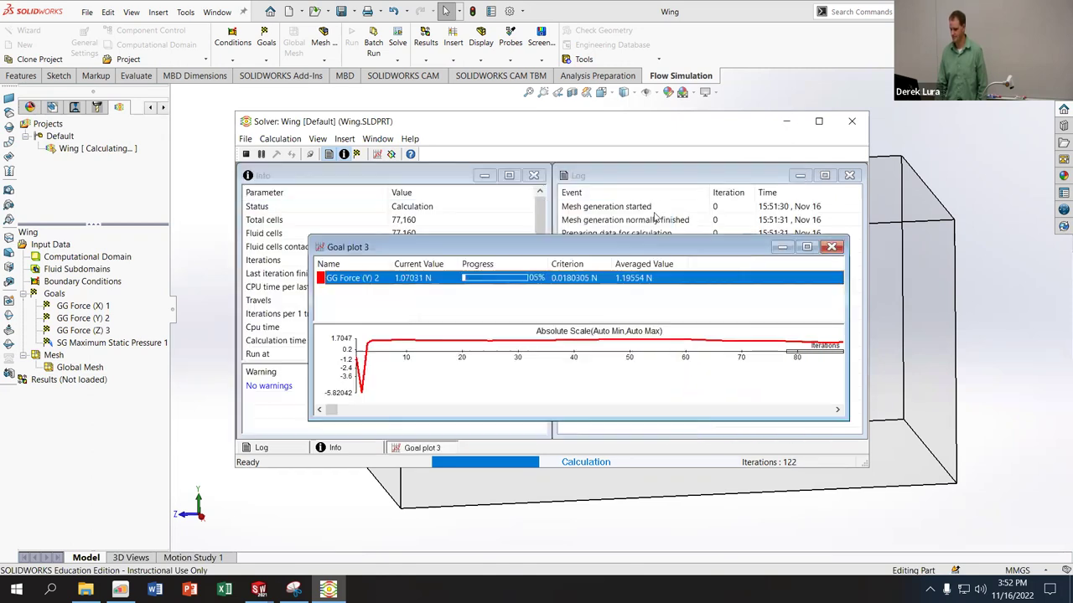
Step: Show the live pressure preview on the Right Plane instead
{"action": "left_click", "coordinate": [392, 156]}
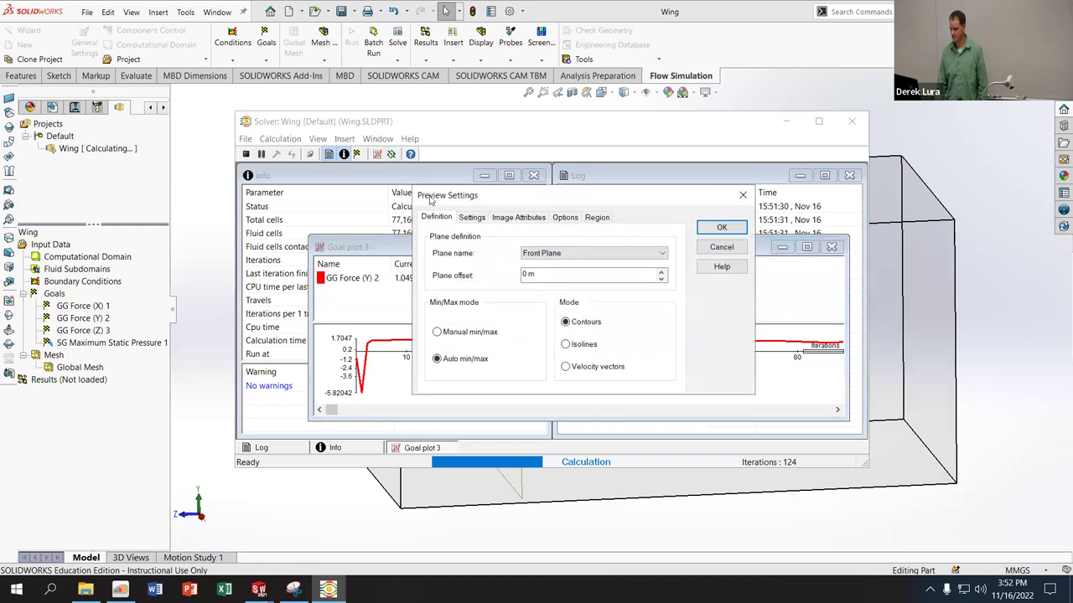
{"action": "left_click", "coordinate": [591, 253]}
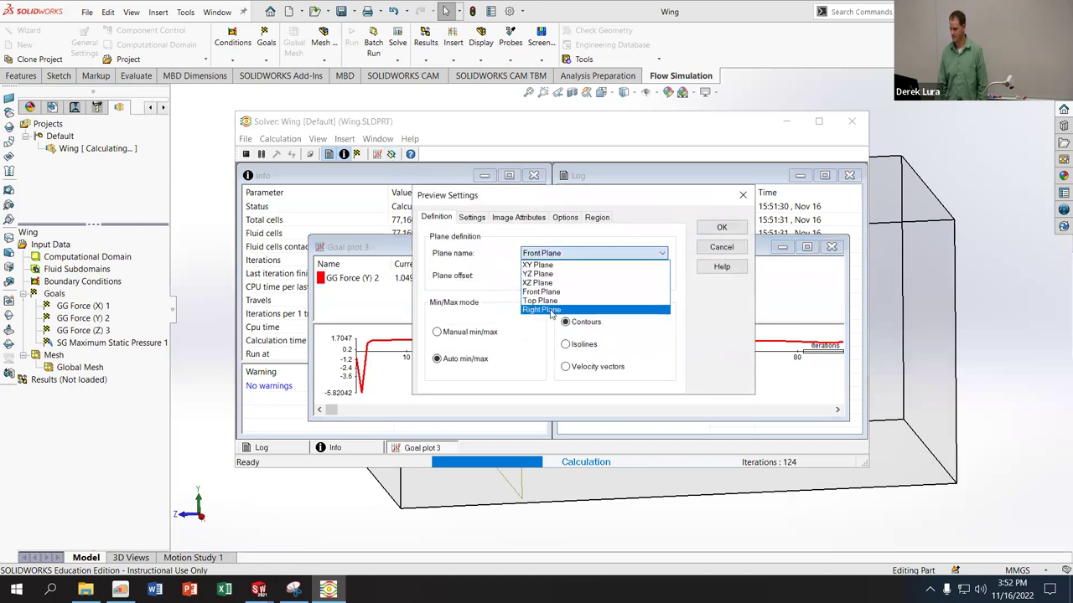
{"action": "left_click", "coordinate": [553, 310]}
{"action": "left_click", "coordinate": [720, 228]}
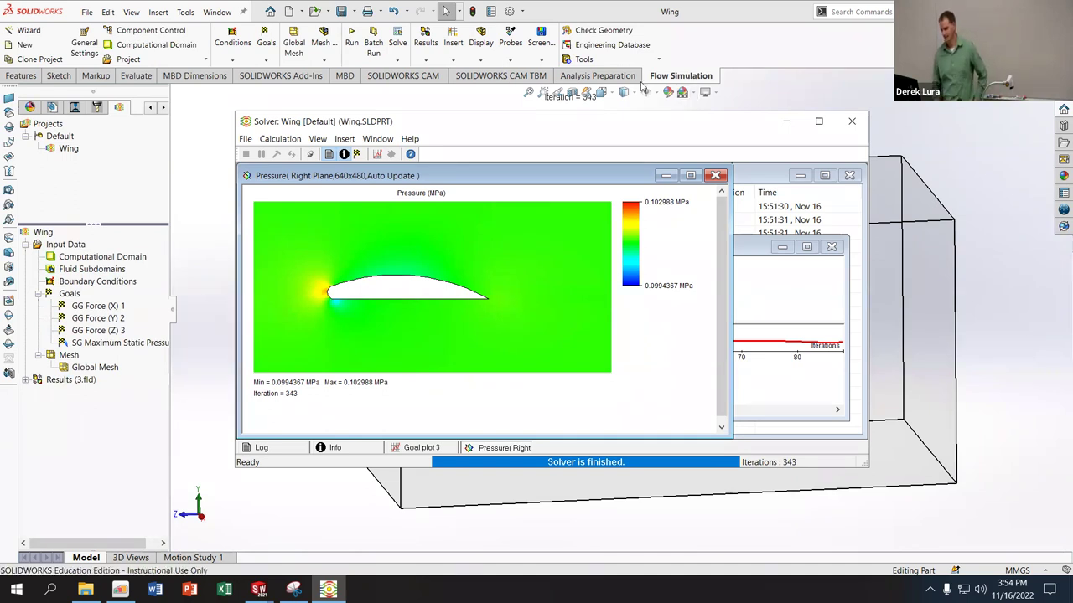
Step: Close the pressure preview, the GG Force (Y) 2 plot and the solver window, then expand Results (3.fld)
{"action": "left_click", "coordinate": [715, 176]}
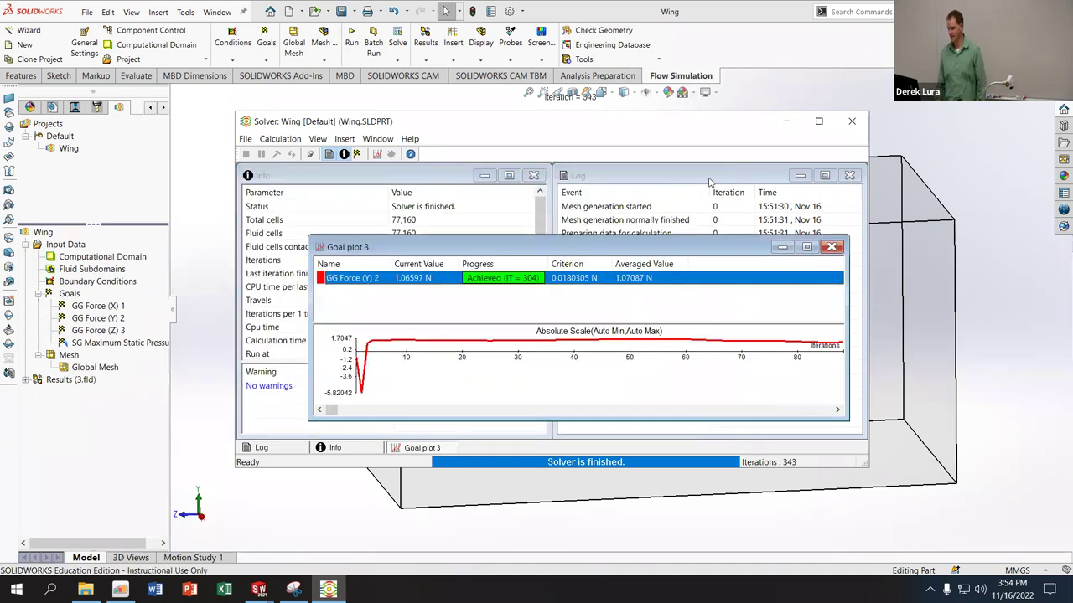
{"action": "double_click", "coordinate": [675, 248]}
{"action": "key", "text": "ctrl+F4"}
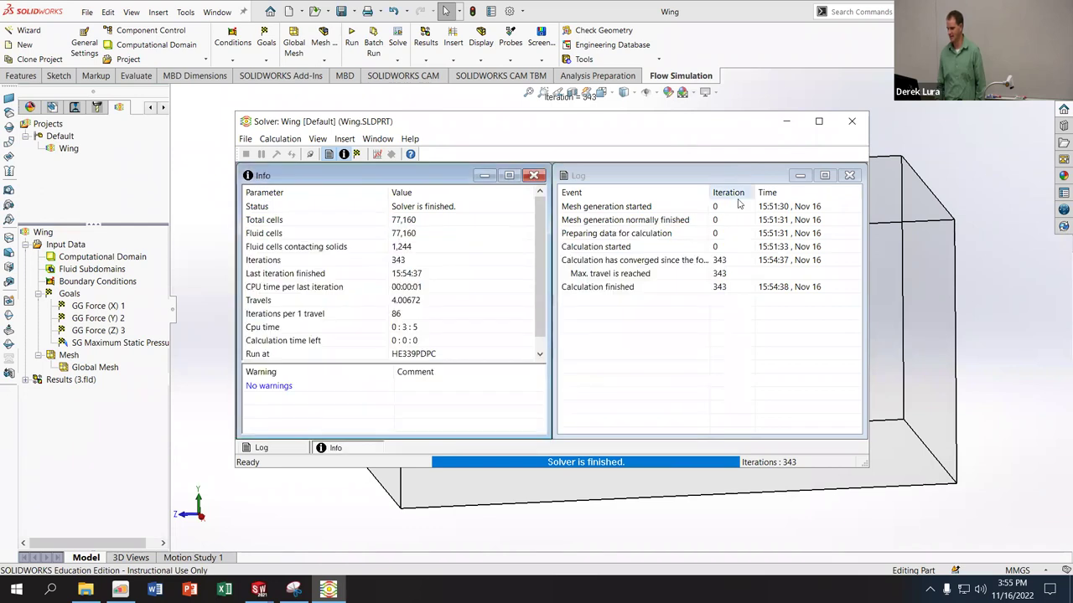
{"action": "left_click", "coordinate": [852, 121]}
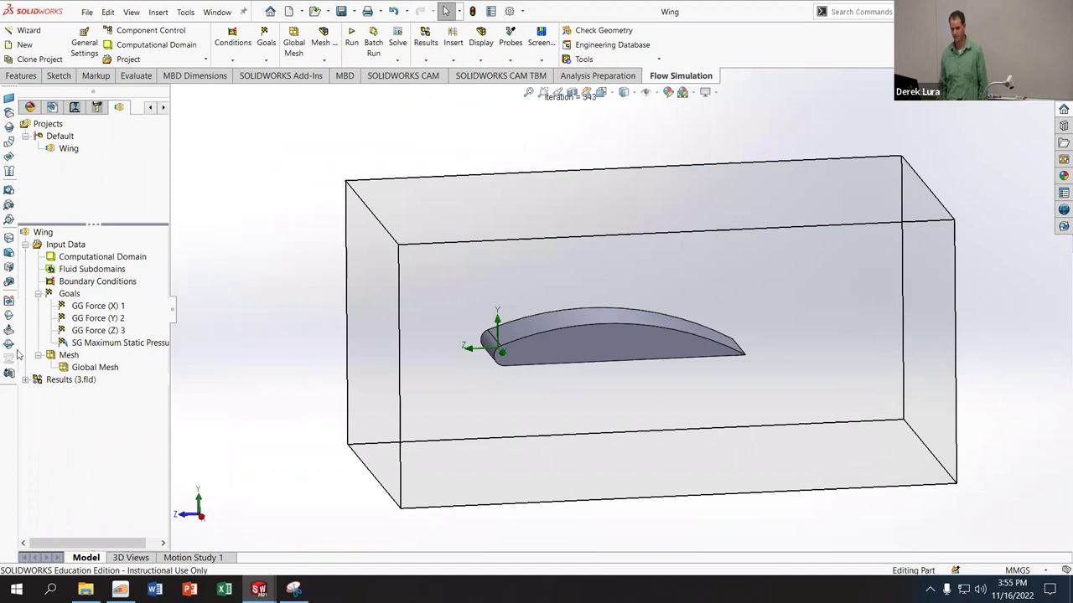
{"action": "left_click", "coordinate": [25, 380]}
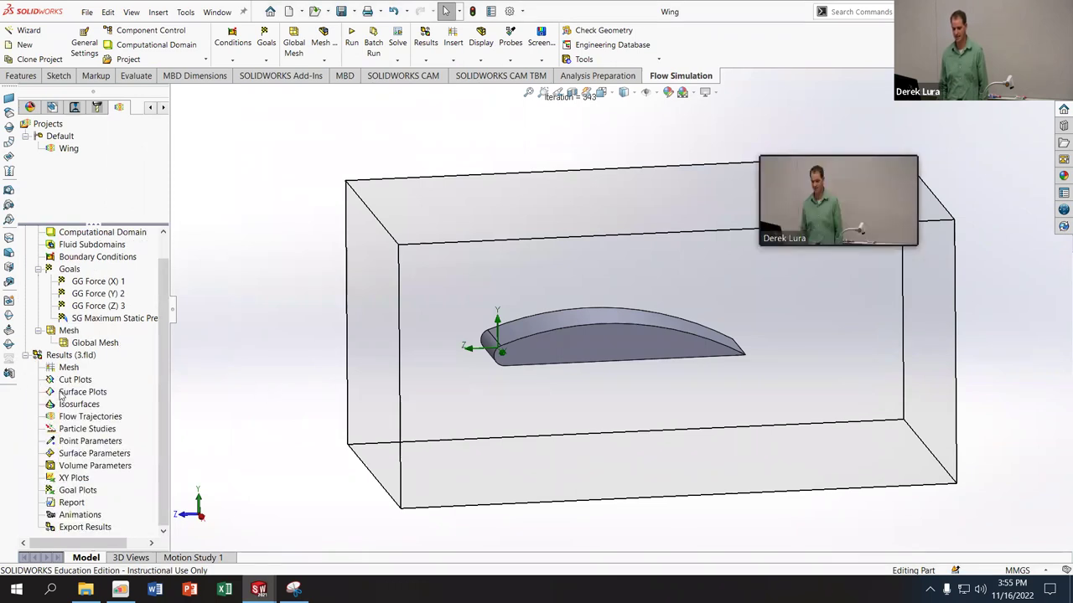
Step: Insert Goal Plot 1 with all goals and review the summary: Force Y 1.066 N, Force Z -0.571 N
{"action": "right_click", "coordinate": [76, 494]}
{"action": "left_click", "coordinate": [92, 500]}
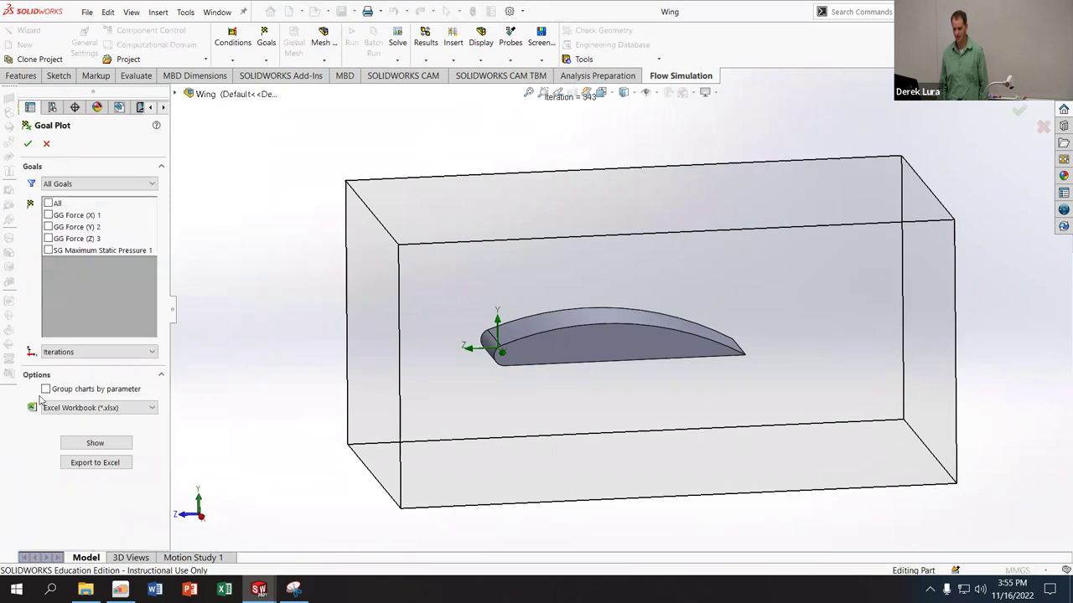
{"action": "left_click", "coordinate": [48, 204]}
{"action": "left_click", "coordinate": [84, 443]}
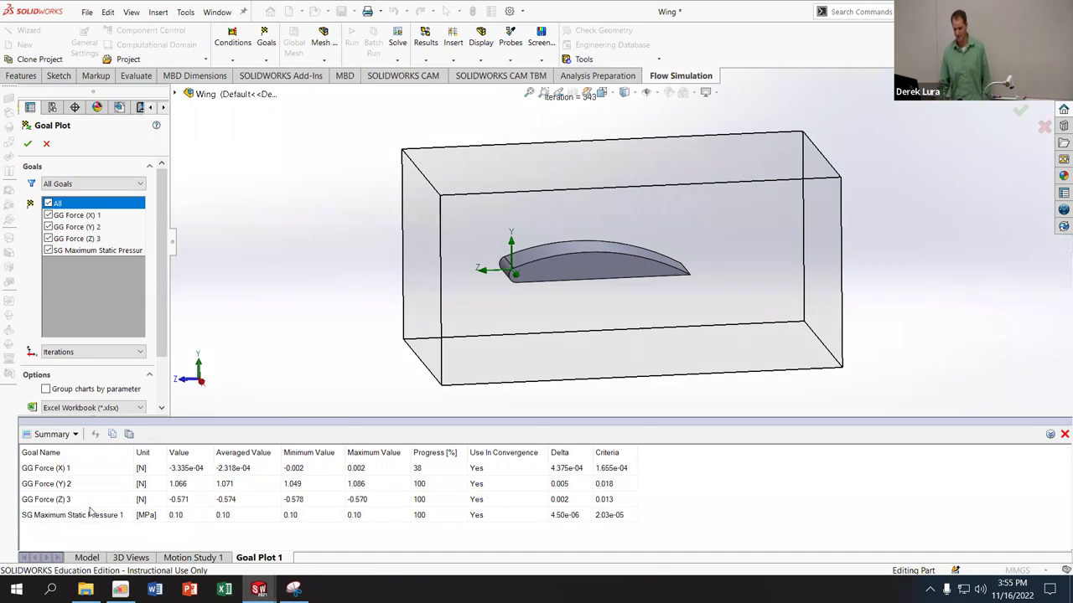
{"action": "left_click", "coordinate": [178, 485]}
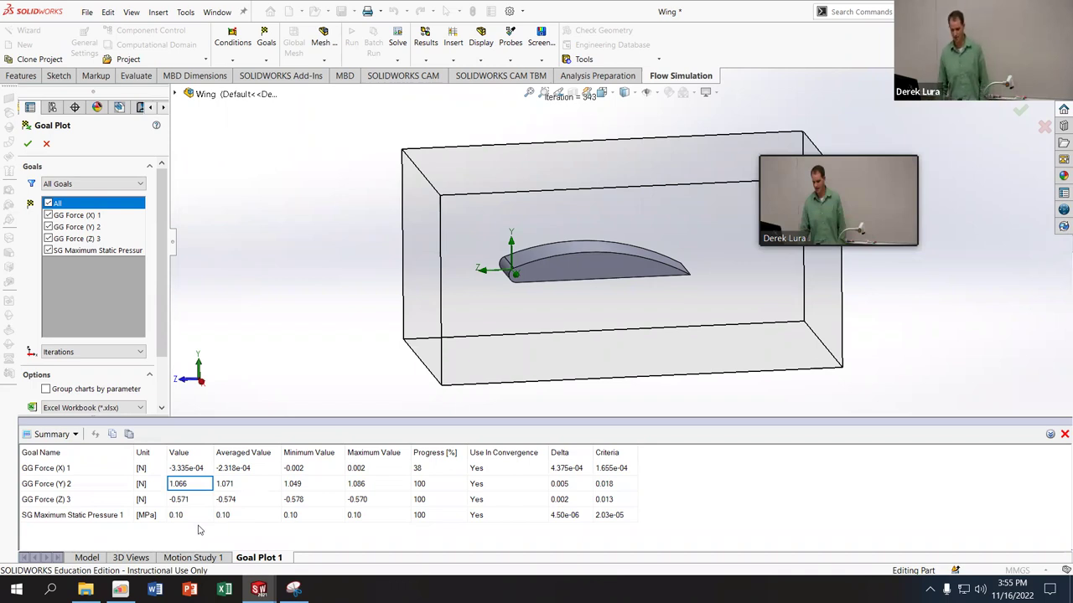
{"action": "left_click", "coordinate": [187, 503]}
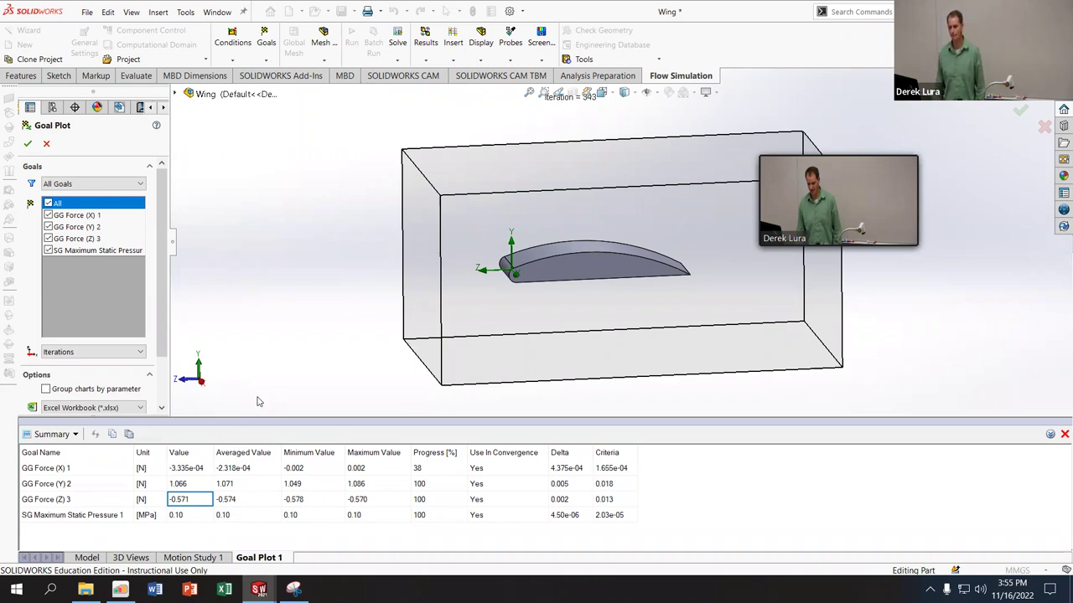
{"action": "left_click", "coordinate": [47, 145]}
Step: Insert Goal Plot 2 including all goals and show its summary table
{"action": "scroll", "coordinate": [82, 453], "scroll_direction": "down", "scroll_amount": 1}
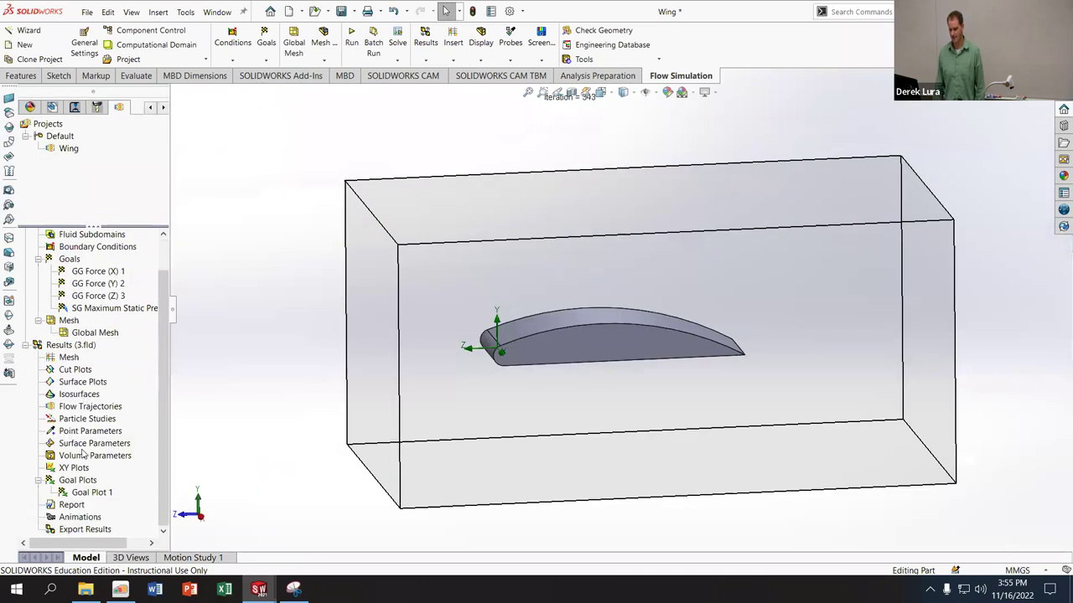
{"action": "right_click", "coordinate": [72, 482]}
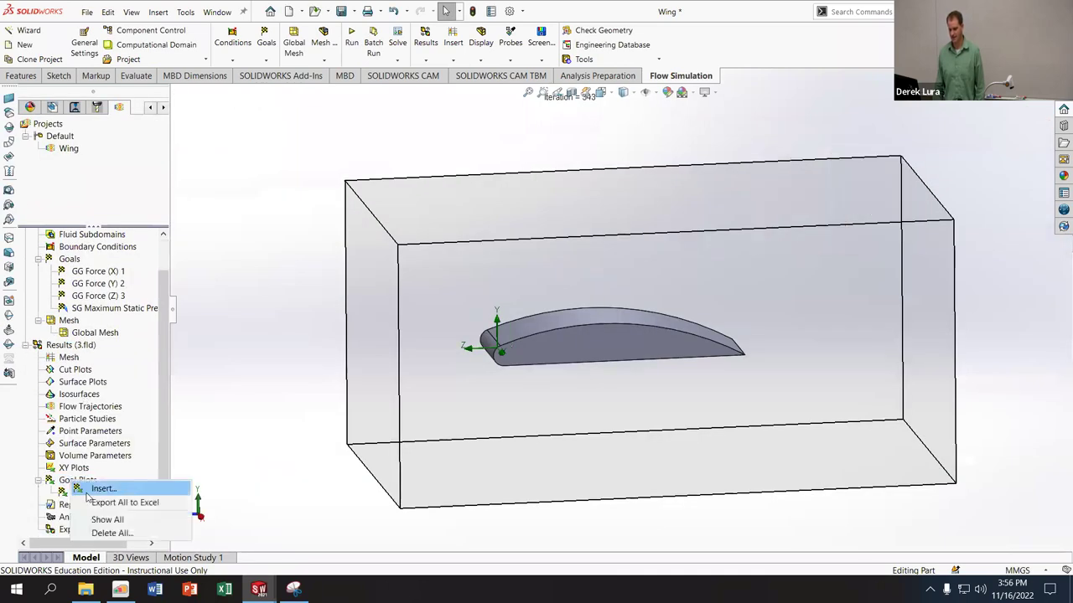
{"action": "left_click", "coordinate": [102, 489]}
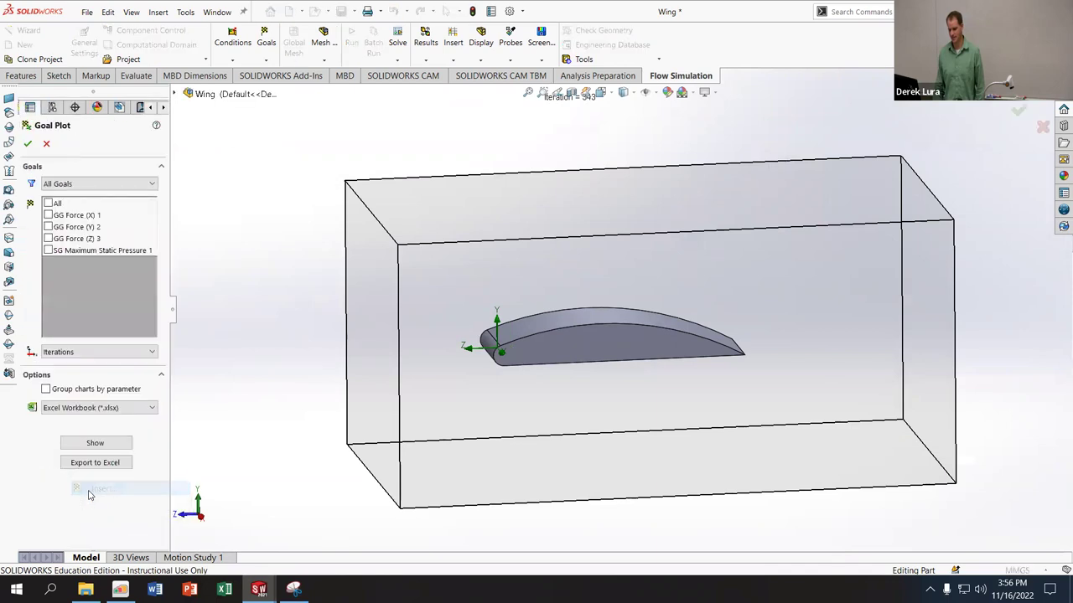
{"action": "left_click", "coordinate": [49, 203]}
{"action": "left_click", "coordinate": [77, 442]}
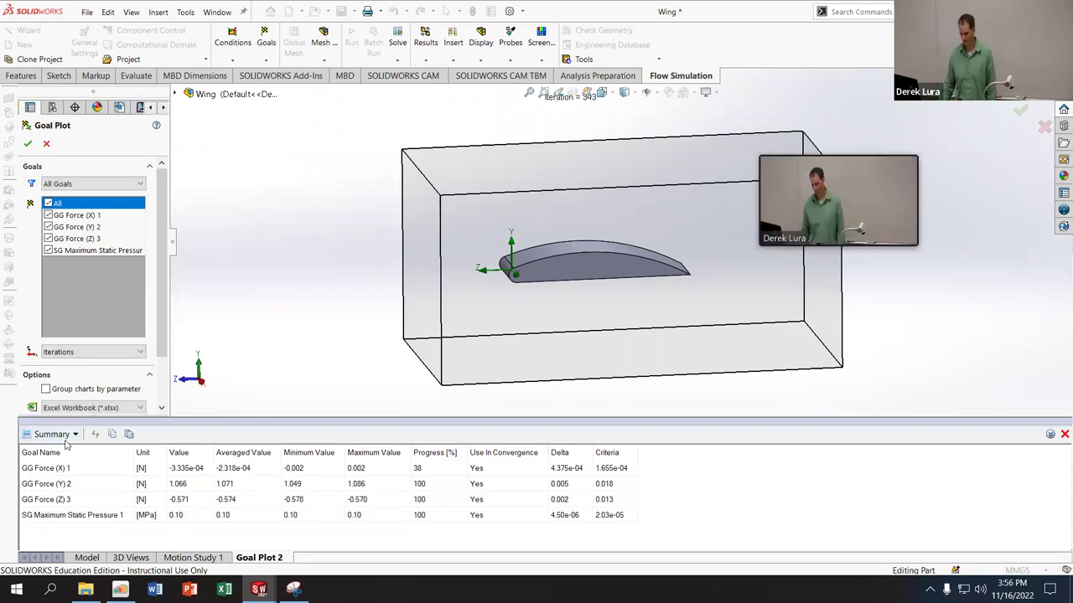
Step: Review each goal's convergence history charts, then switch back to the summary and close the plot
{"action": "left_click", "coordinate": [62, 438]}
{"action": "left_click", "coordinate": [59, 467]}
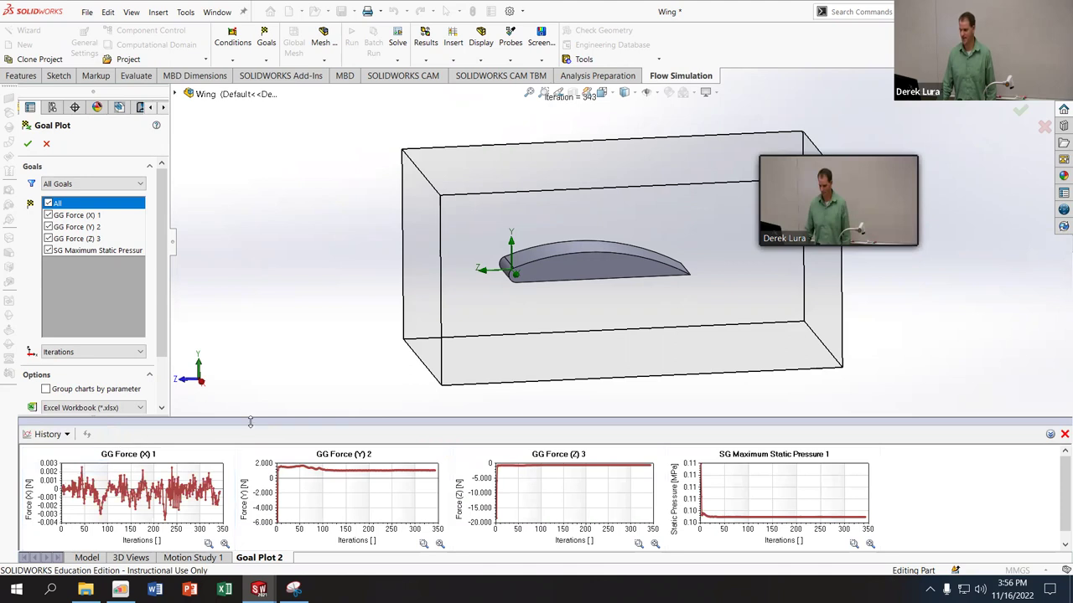
{"action": "left_click_drag", "start_coordinate": [250, 422], "coordinate": [238, 335]}
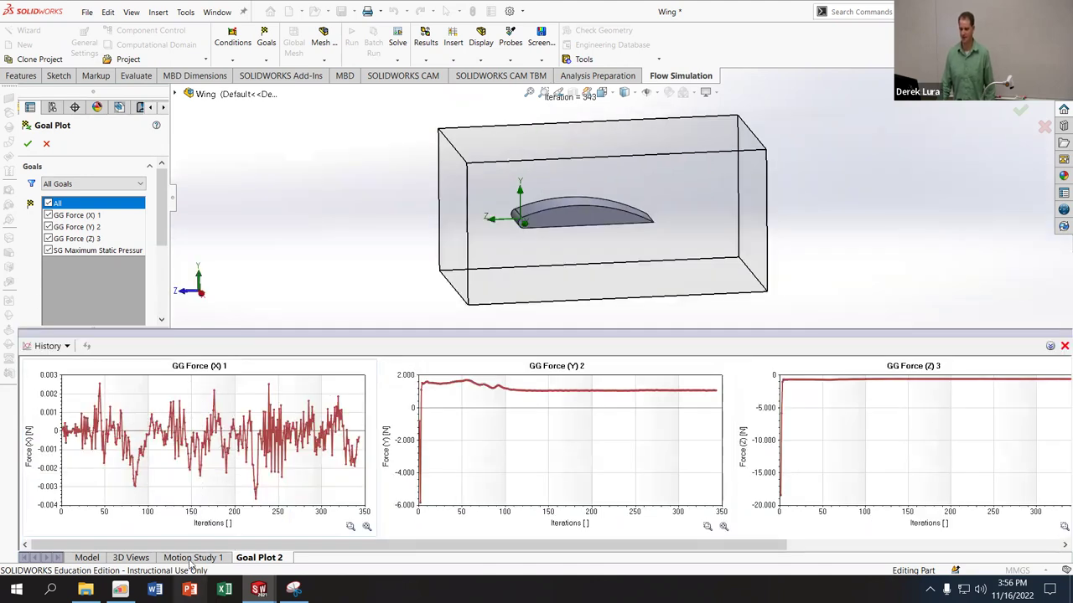
{"action": "left_click_drag", "start_coordinate": [182, 547], "coordinate": [553, 520]}
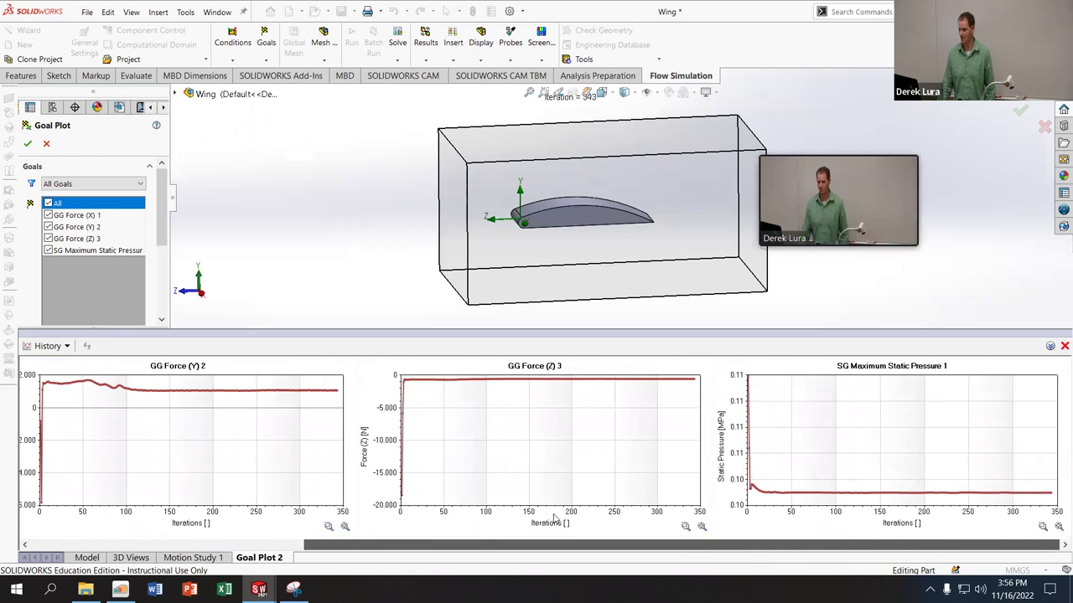
{"action": "scroll", "coordinate": [472, 518], "scroll_direction": "up", "scroll_amount": 5}
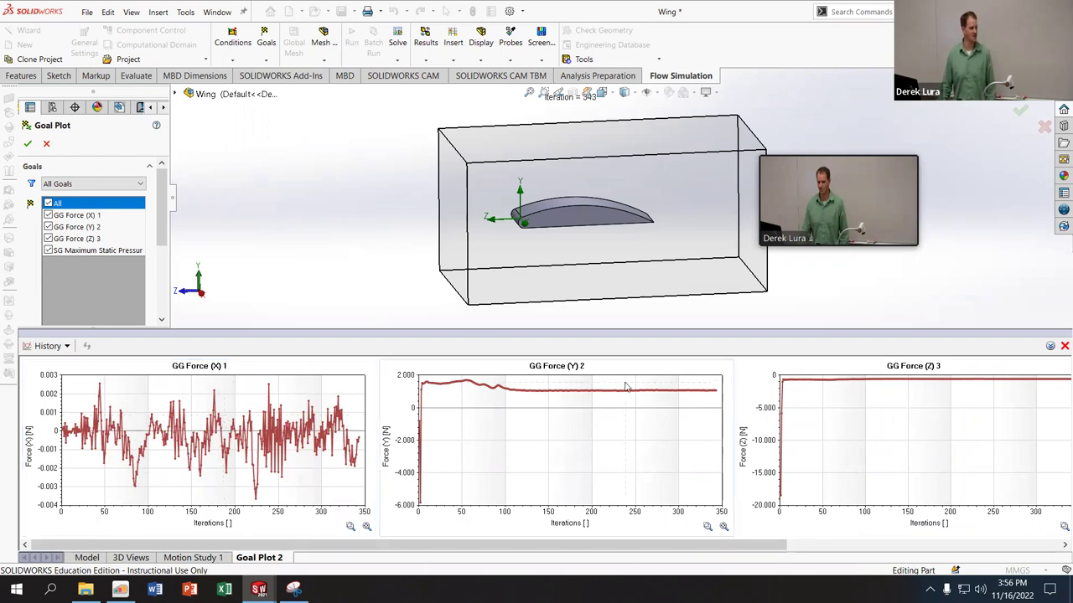
{"action": "scroll", "coordinate": [432, 551], "scroll_direction": "down", "scroll_amount": 5}
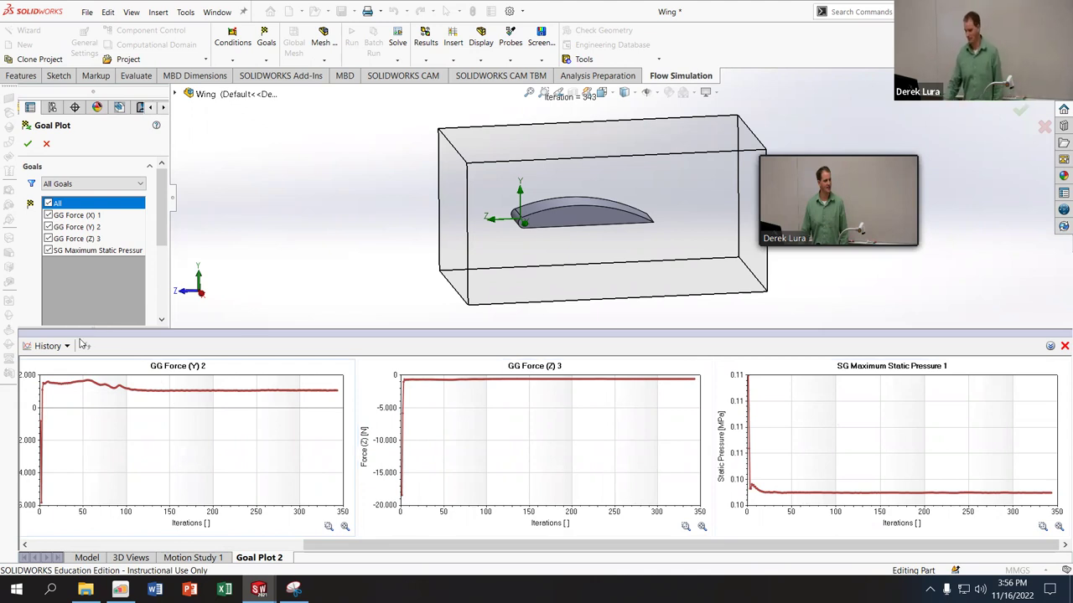
{"action": "left_click", "coordinate": [50, 345]}
{"action": "left_click", "coordinate": [52, 358]}
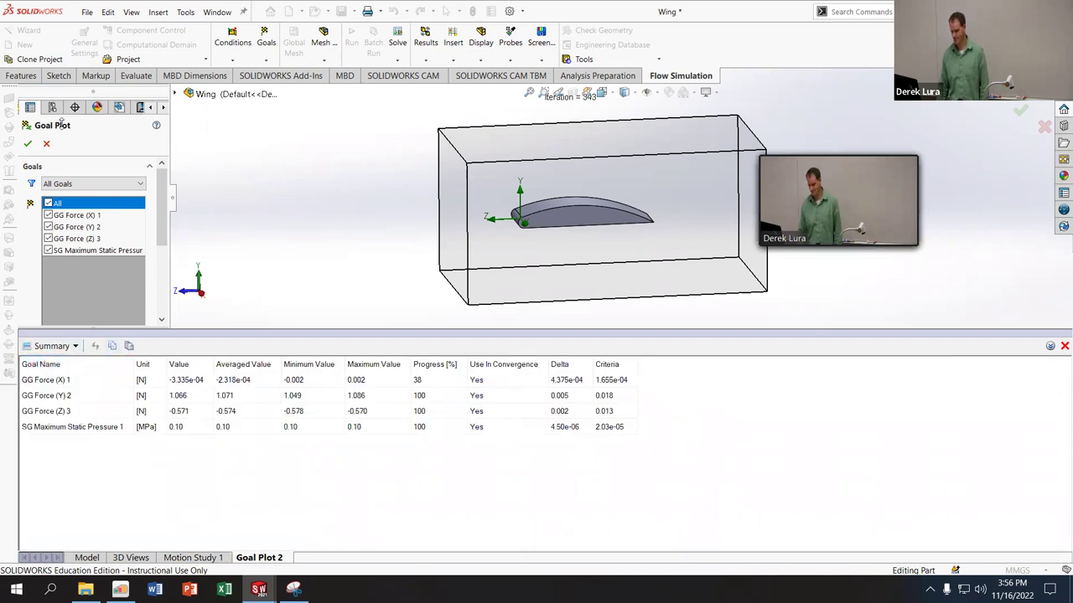
{"action": "left_click", "coordinate": [28, 145]}
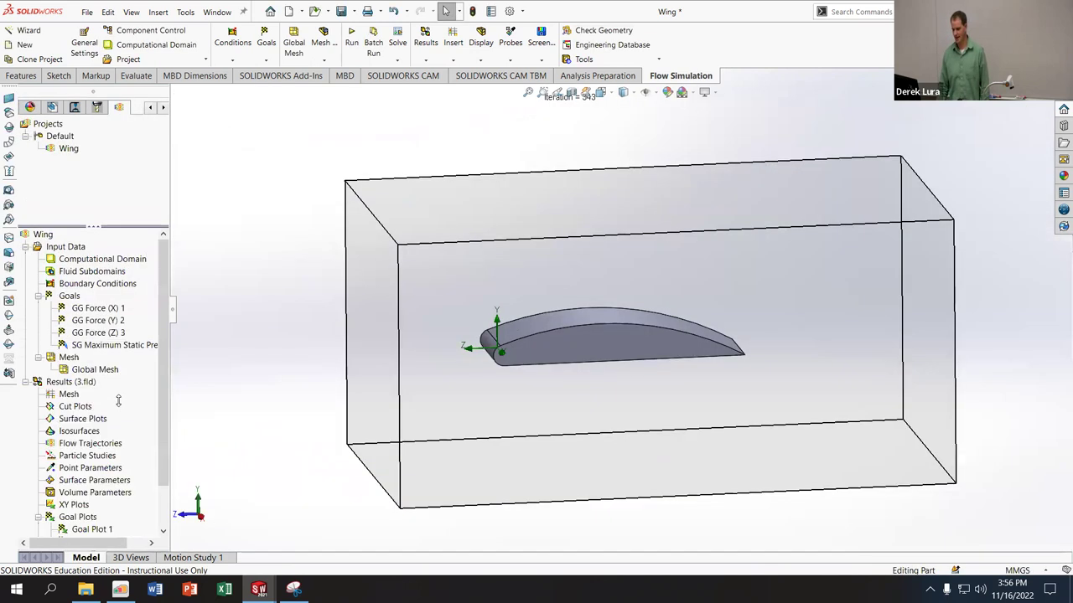
Step: Insert Flow Trajectories 1 seeded from the Front Plane
{"action": "scroll", "coordinate": [101, 419], "scroll_direction": "down", "scroll_amount": 1}
{"action": "right_click", "coordinate": [78, 404]}
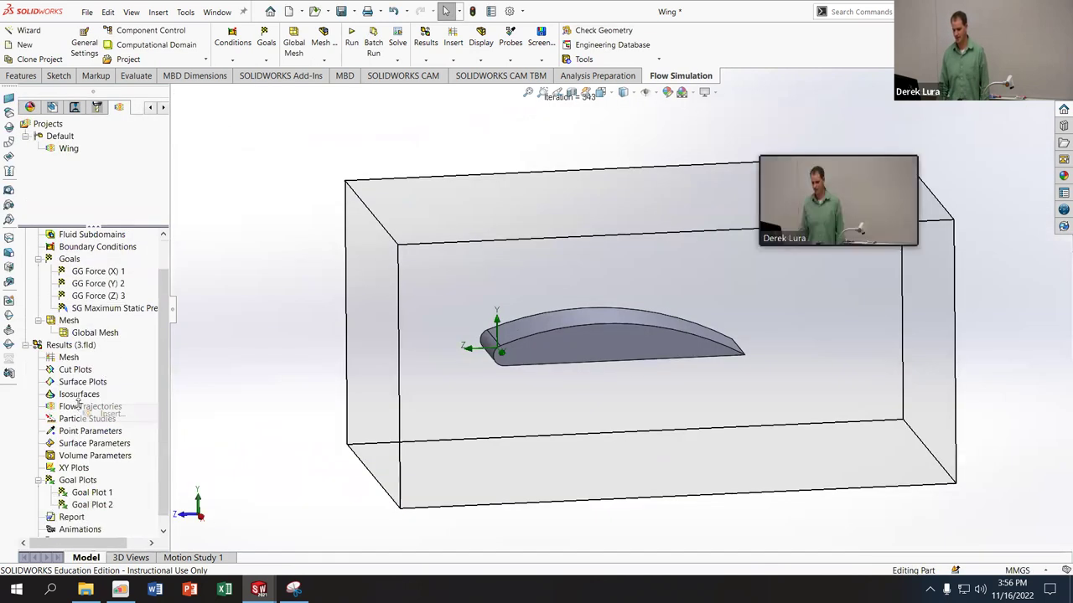
{"action": "left_click", "coordinate": [92, 413]}
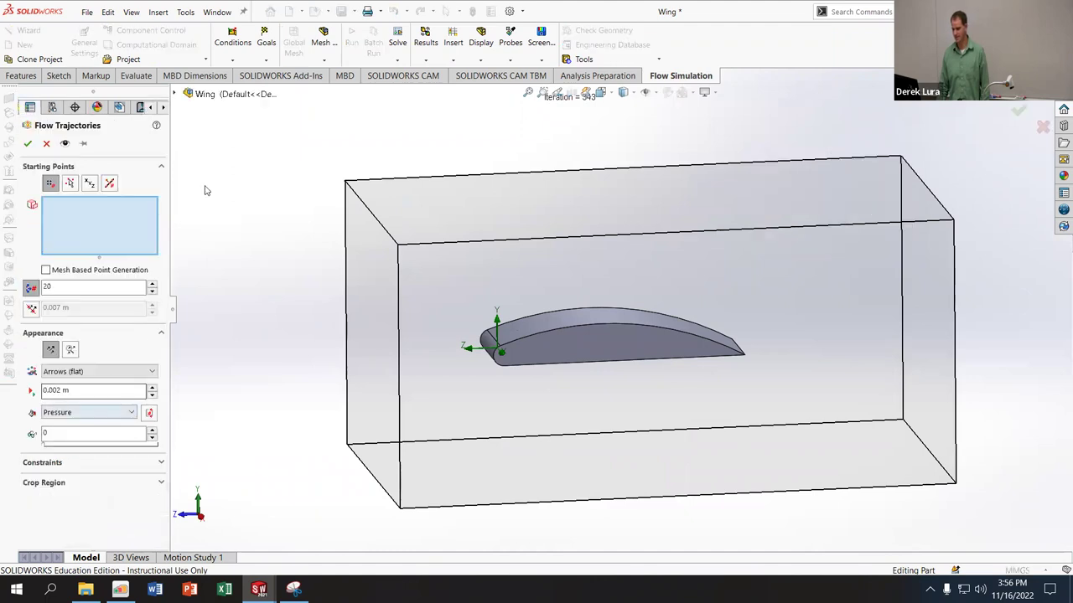
{"action": "left_click", "coordinate": [176, 94]}
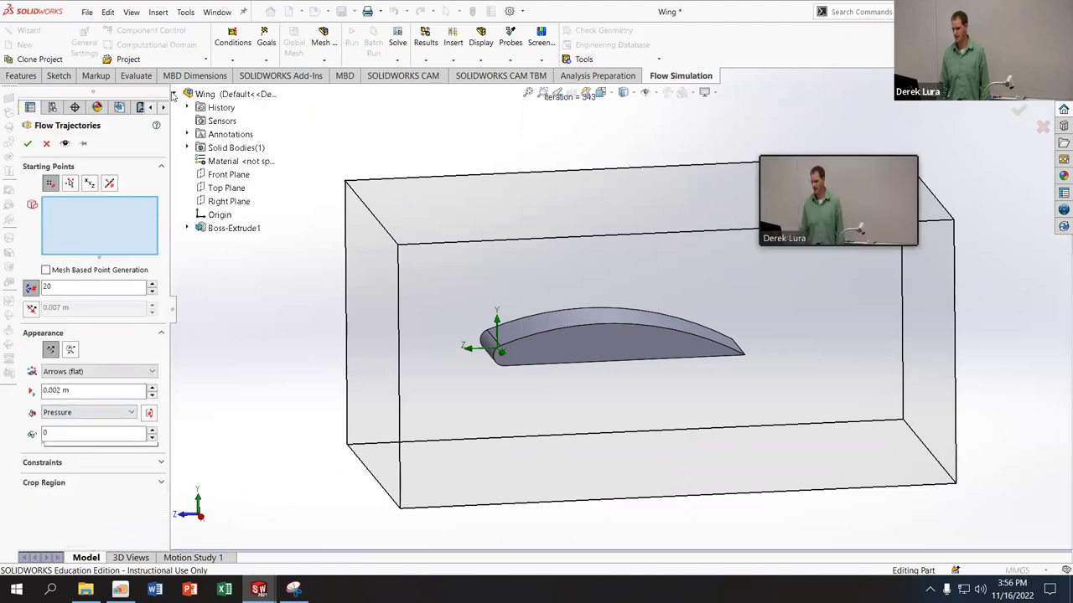
{"action": "left_click", "coordinate": [223, 174]}
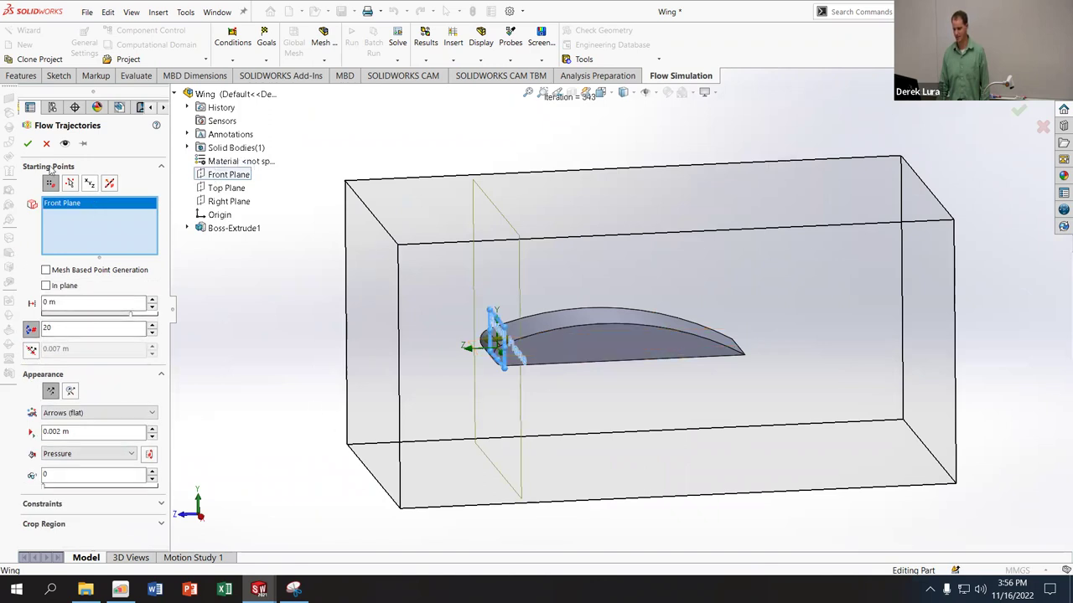
{"action": "left_click", "coordinate": [28, 144]}
{"action": "mouse_move", "coordinate": [424, 216]}
{"action": "middle_mouse_down"}
{"action": "mouse_move", "coordinate": [425, 203]}
{"action": "mouse_move", "coordinate": [377, 139]}
{"action": "mouse_move", "coordinate": [374, 222]}
{"action": "middle_mouse_up"}
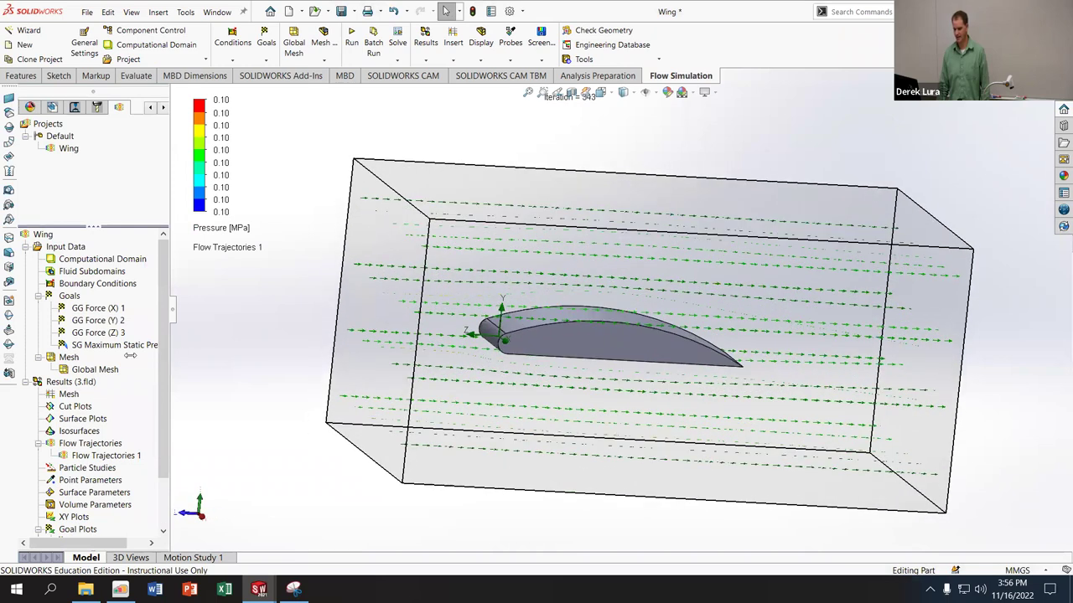
Step: Increase the trajectories to 100 starting points and view them streaming past the wing
{"action": "right_click", "coordinate": [84, 455]}
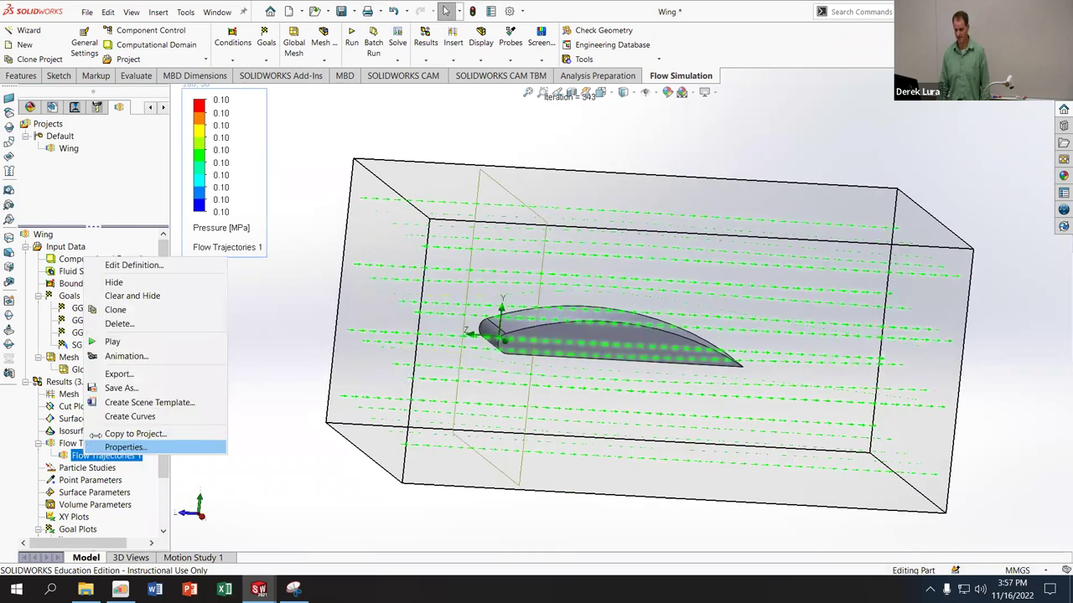
{"action": "left_click", "coordinate": [128, 265]}
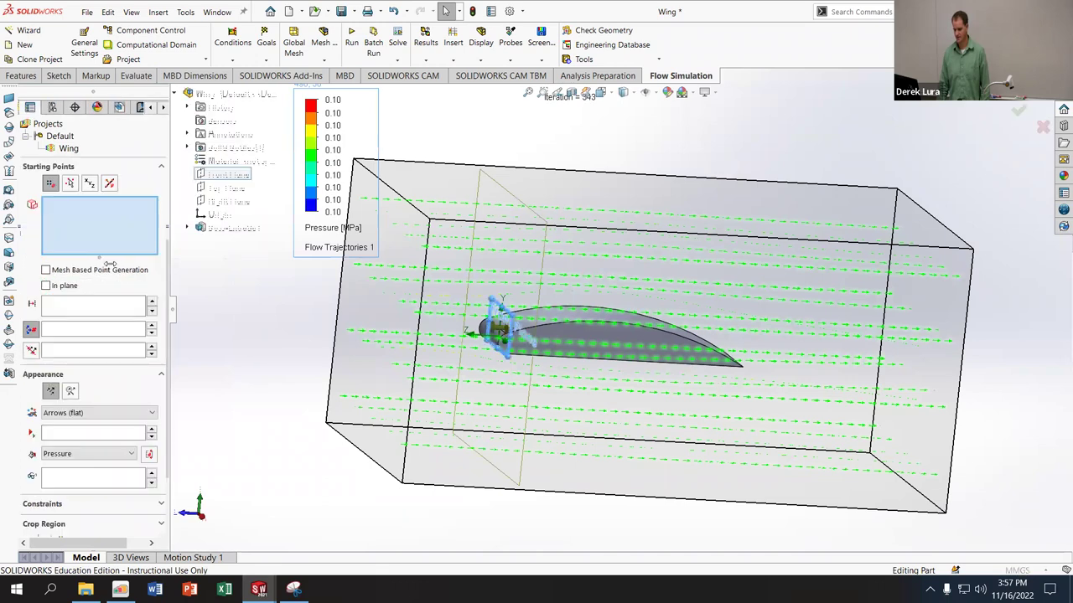
{"action": "left_click", "coordinate": [151, 326]}
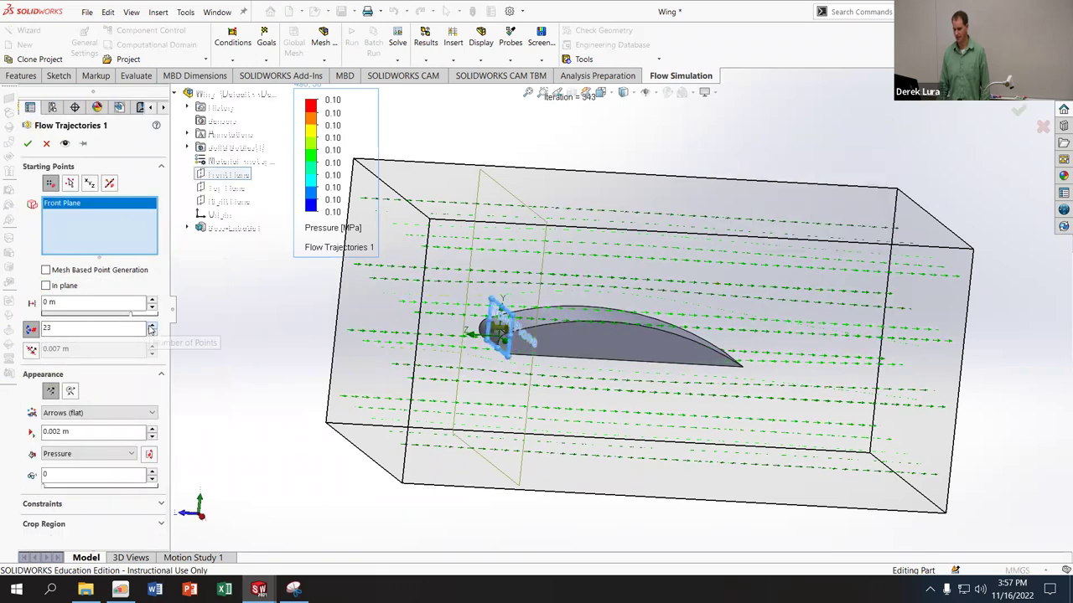
{"action": "left_click", "coordinate": [151, 326]}
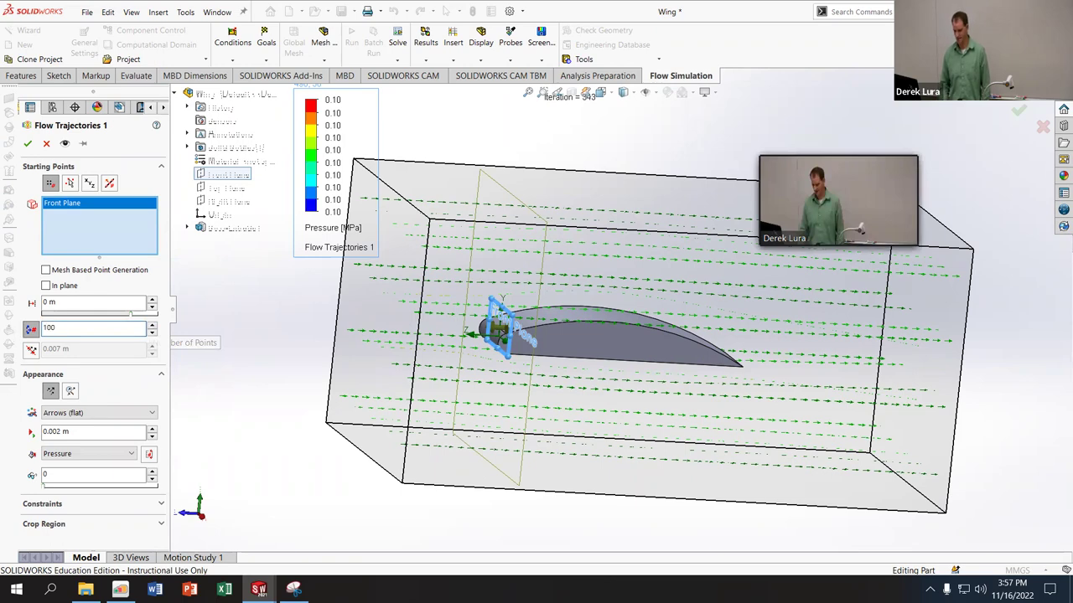
{"action": "type", "text": "100"}
{"action": "left_click", "coordinate": [30, 146]}
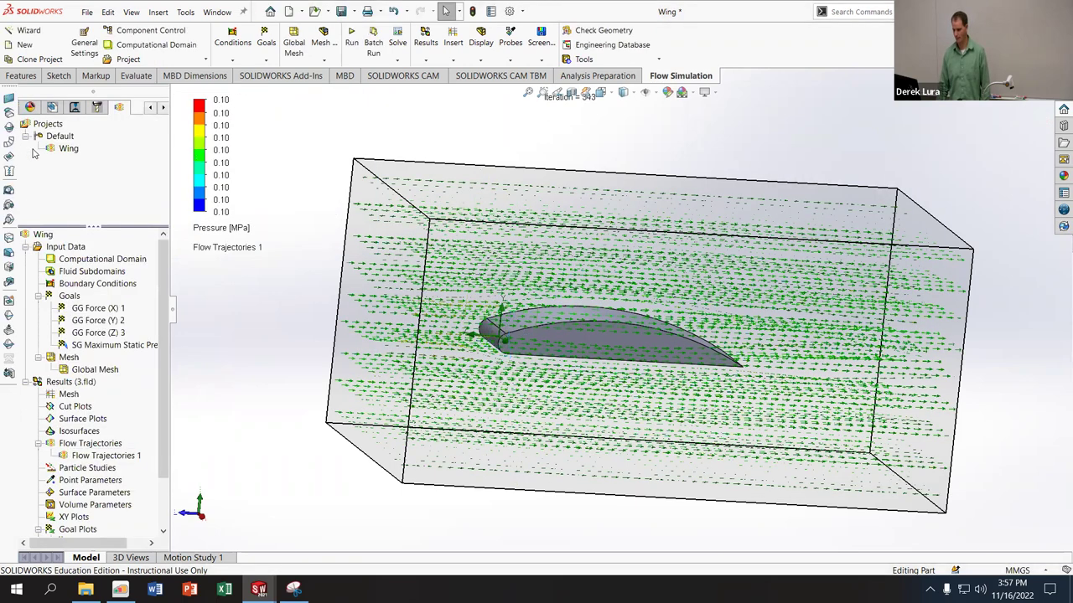
{"action": "middle_click_drag", "start_coordinate": [477, 262], "coordinate": [430, 279]}
{"action": "scroll", "coordinate": [531, 316], "scroll_direction": "down", "scroll_amount": 6}
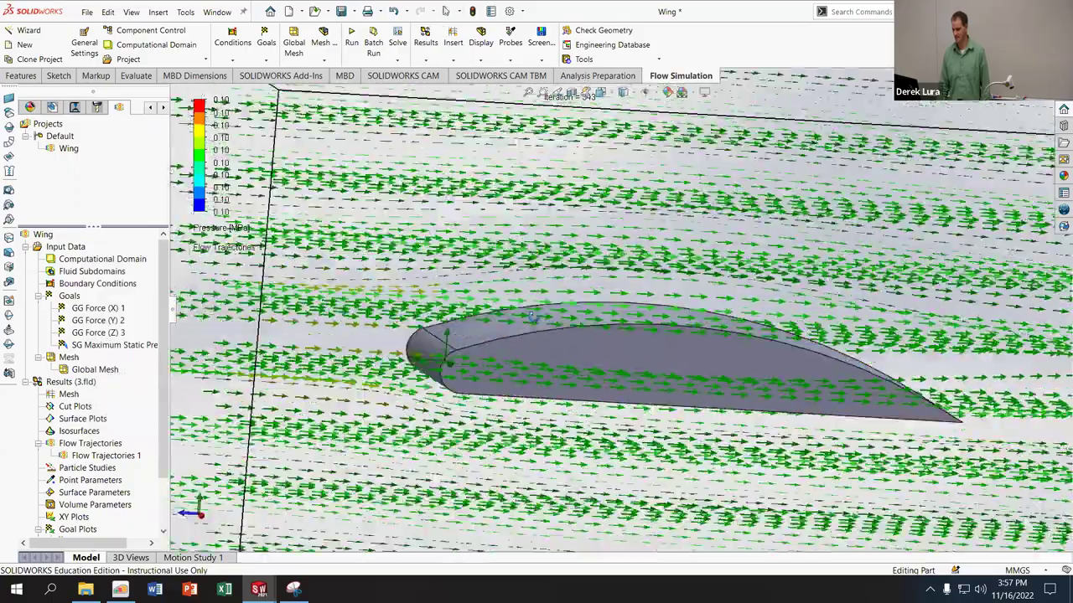
{"action": "mouse_move", "coordinate": [531, 316]}
{"action": "middle_mouse_down"}
{"action": "mouse_move", "coordinate": [532, 294]}
{"action": "mouse_move", "coordinate": [529, 306]}
{"action": "middle_mouse_up"}
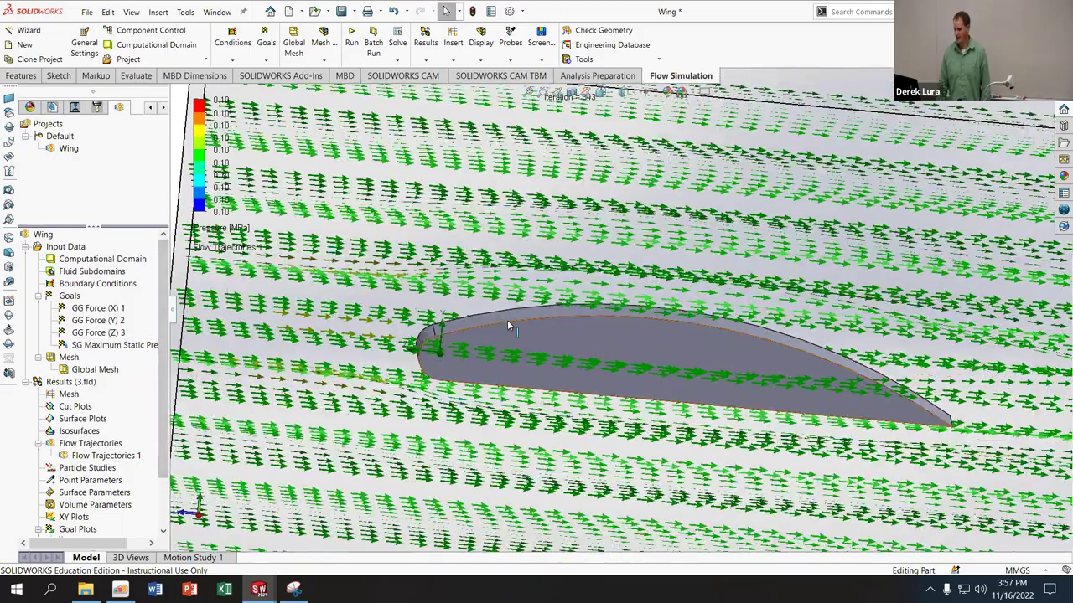
{"action": "scroll", "coordinate": [513, 352], "scroll_direction": "up", "scroll_amount": 3}
{"action": "scroll", "coordinate": [513, 352], "scroll_direction": "up", "scroll_amount": 5}
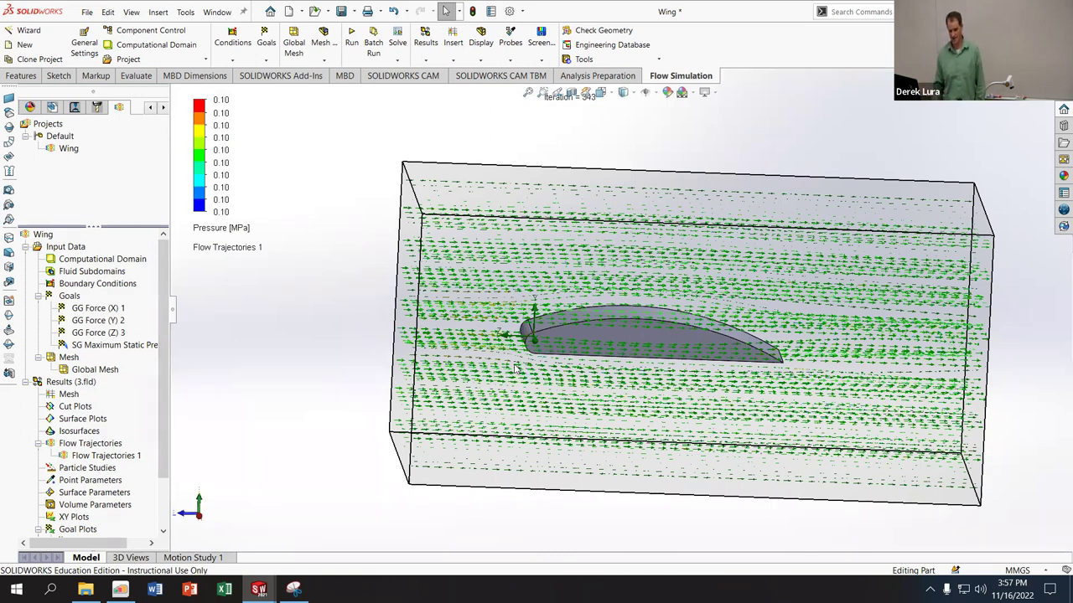
Step: Create a pressure cut plot sectioned on the Right Plane through the wing
{"action": "left_click", "coordinate": [84, 417]}
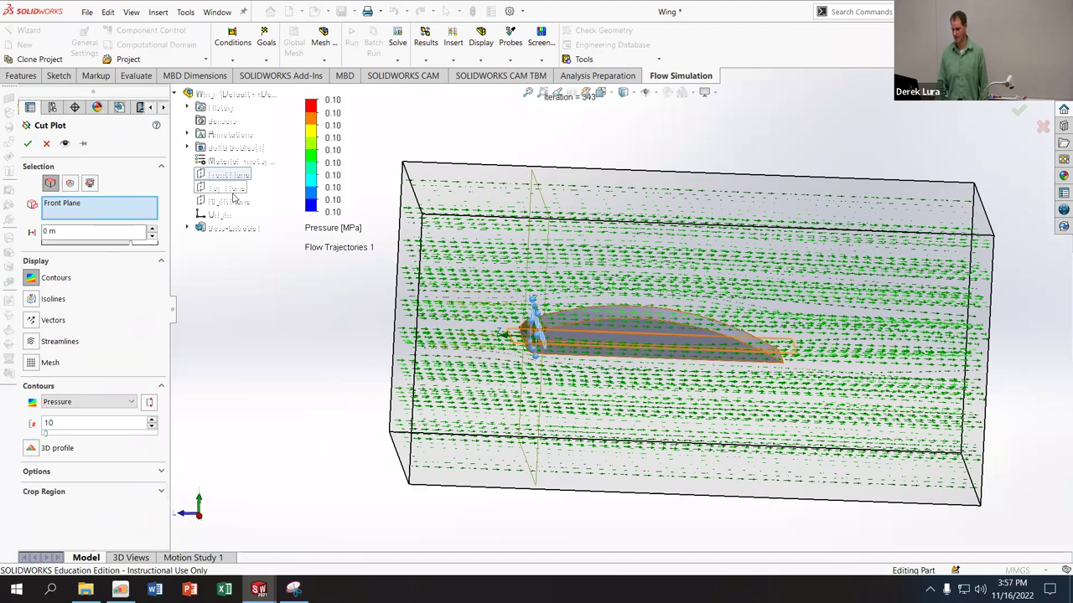
{"action": "left_click", "coordinate": [231, 202]}
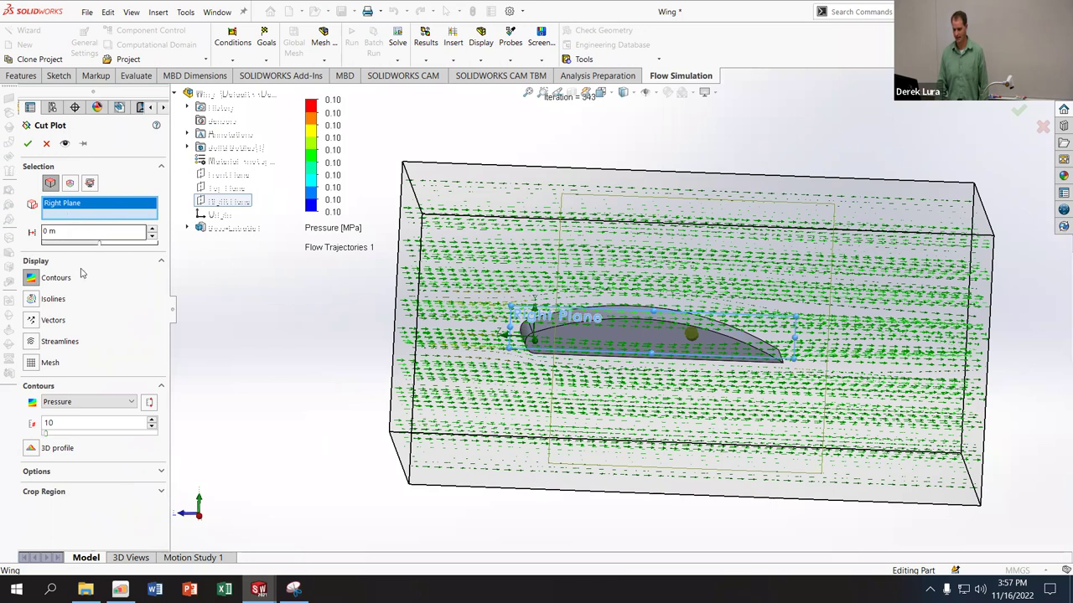
{"action": "left_click", "coordinate": [28, 144]}
{"action": "scroll", "coordinate": [758, 292], "scroll_direction": "down", "scroll_amount": 3}
{"action": "middle_click_drag", "start_coordinate": [638, 290], "coordinate": [557, 305]}
Step: Hide Flow Trajectories 1 so only the pressure contours remain visible
{"action": "right_click", "coordinate": [82, 471]}
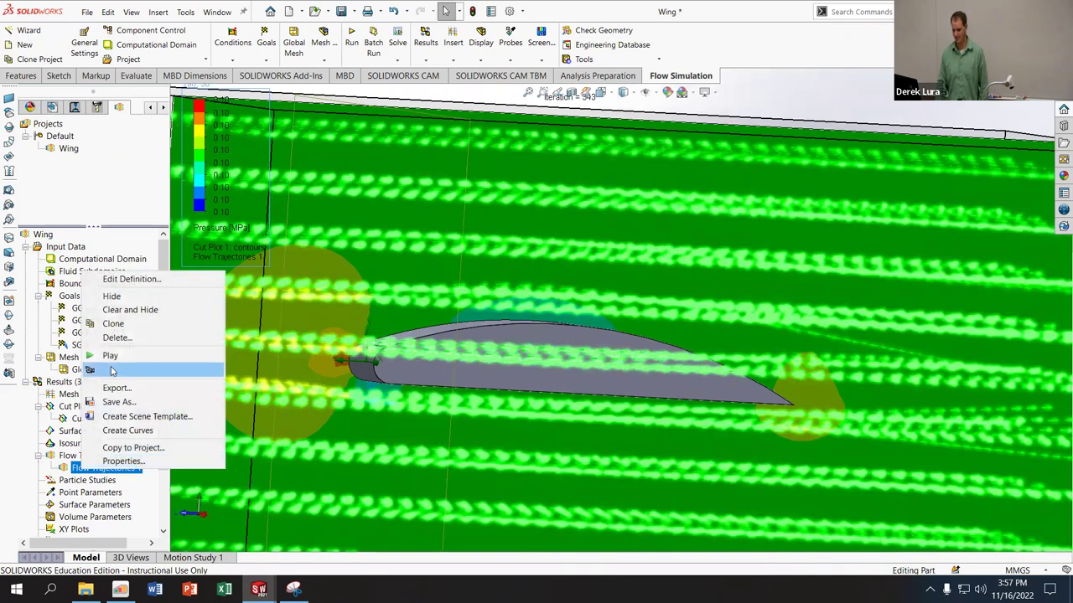
{"action": "left_click", "coordinate": [121, 297]}
{"action": "middle_click_drag", "start_coordinate": [386, 315], "coordinate": [460, 328]}
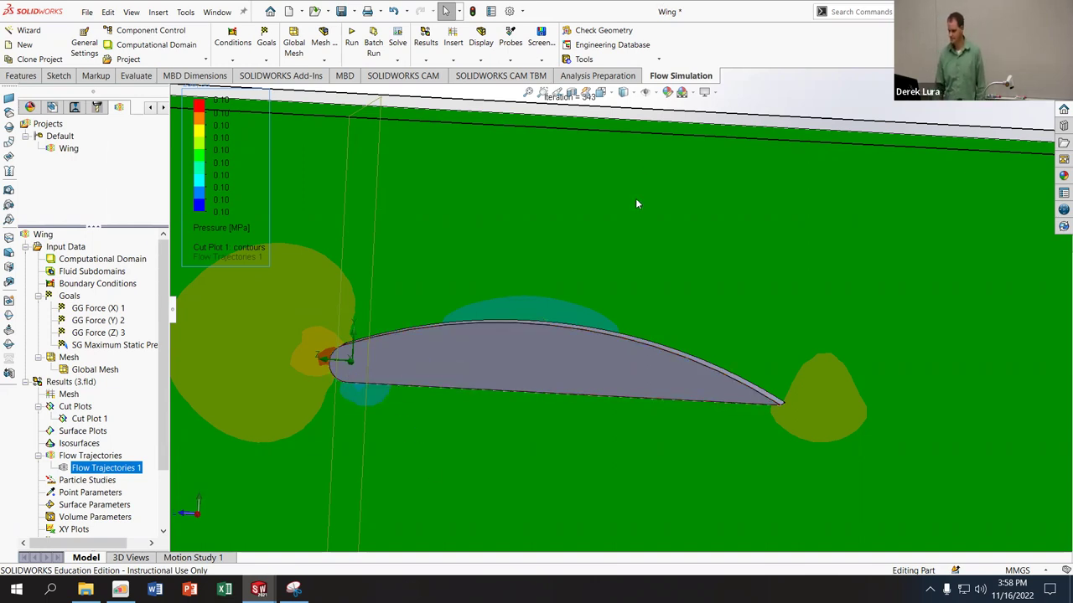
Step: Hide Cut Plot 1 and show the Computational Domain box with its resize handles
{"action": "key", "text": "f"}
{"action": "middle_click_drag", "start_coordinate": [573, 199], "coordinate": [441, 205]}
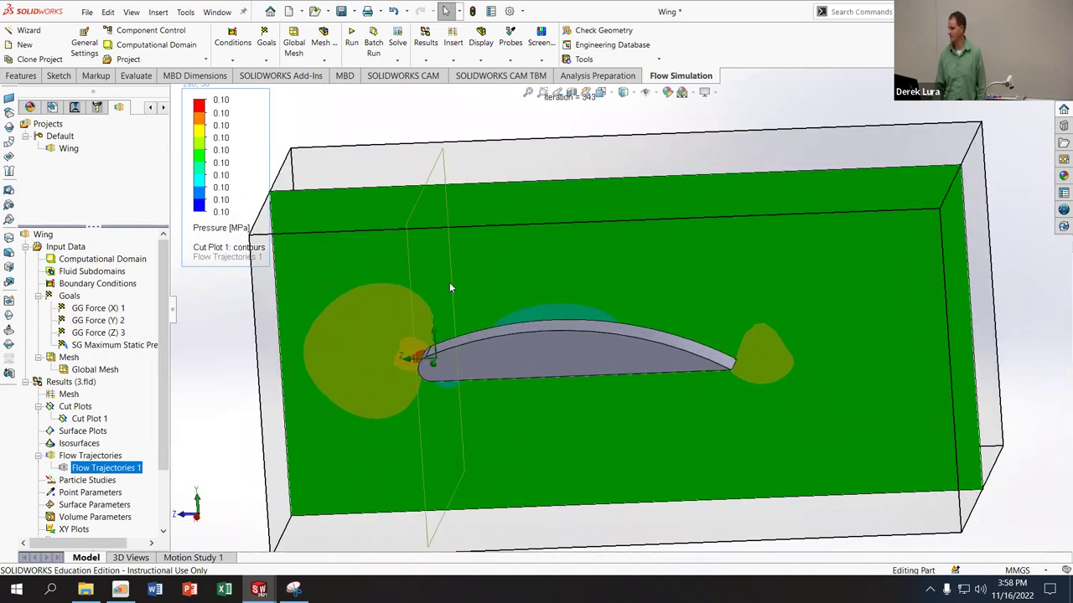
{"action": "middle_click_drag", "start_coordinate": [449, 287], "coordinate": [408, 313]}
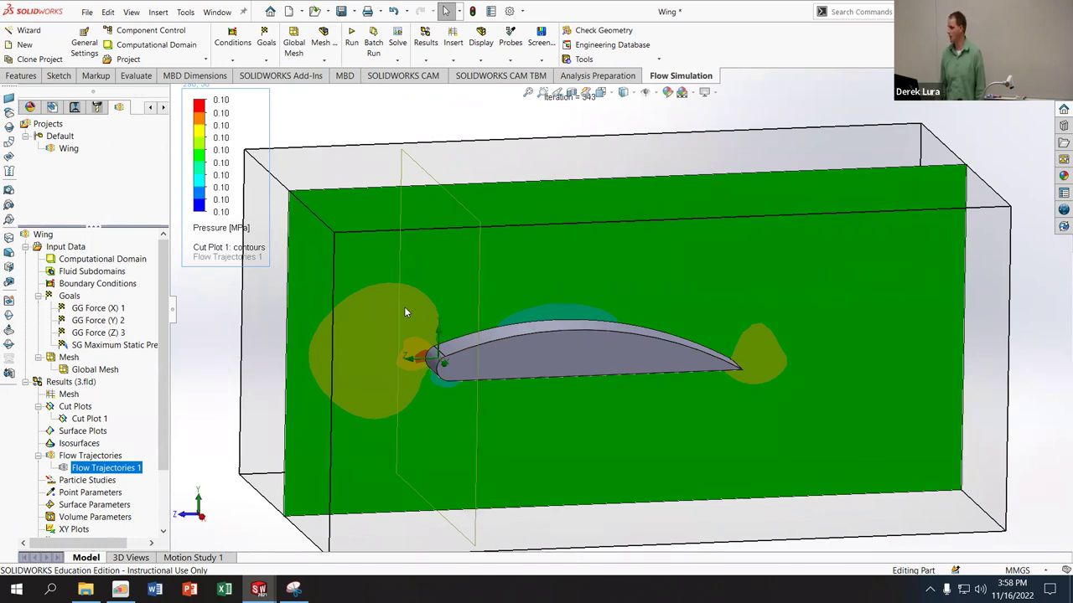
{"action": "left_click", "coordinate": [95, 420]}
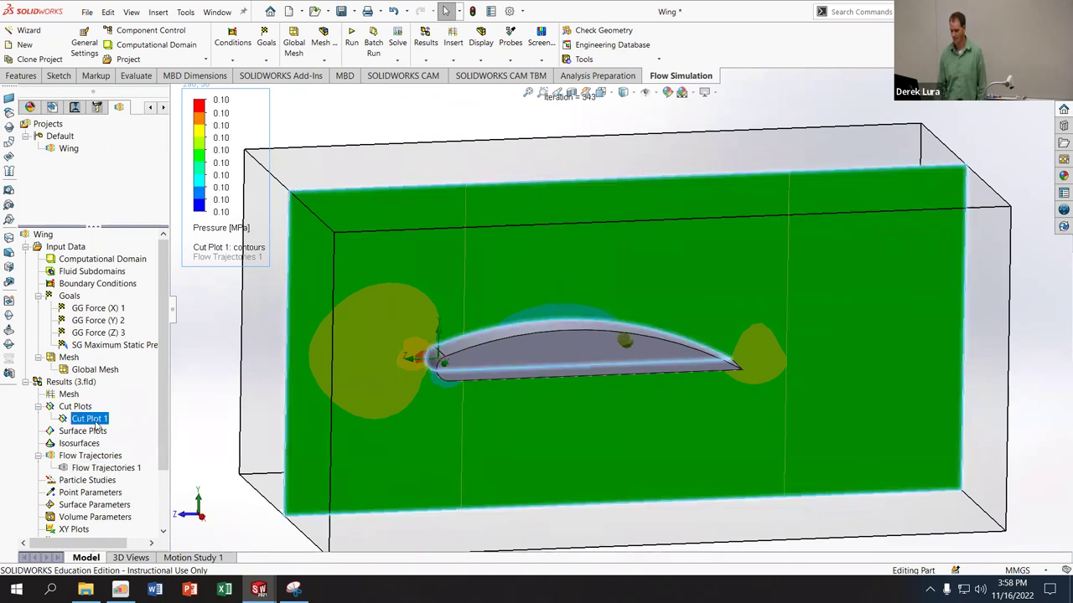
{"action": "middle_click_drag", "start_coordinate": [488, 365], "coordinate": [589, 374]}
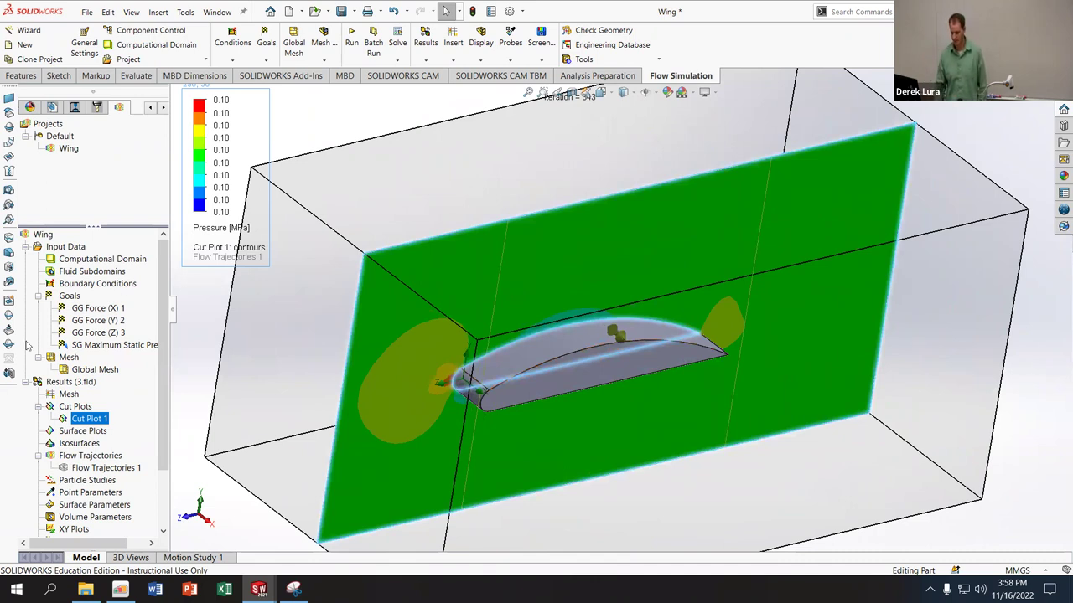
{"action": "right_click", "coordinate": [65, 424]}
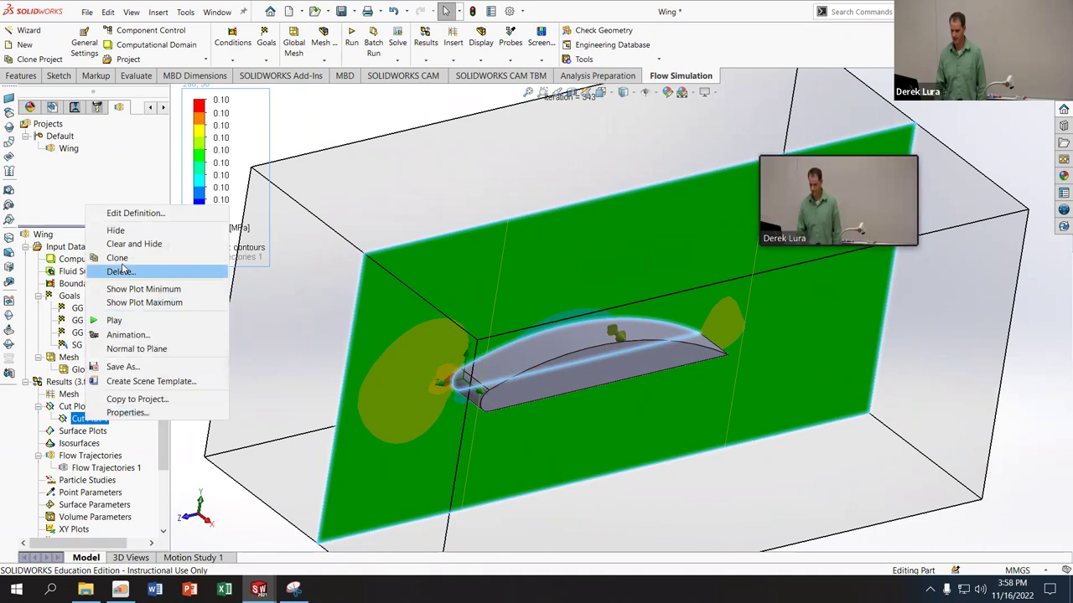
{"action": "left_click", "coordinate": [100, 230]}
{"action": "double_click", "coordinate": [74, 260]}
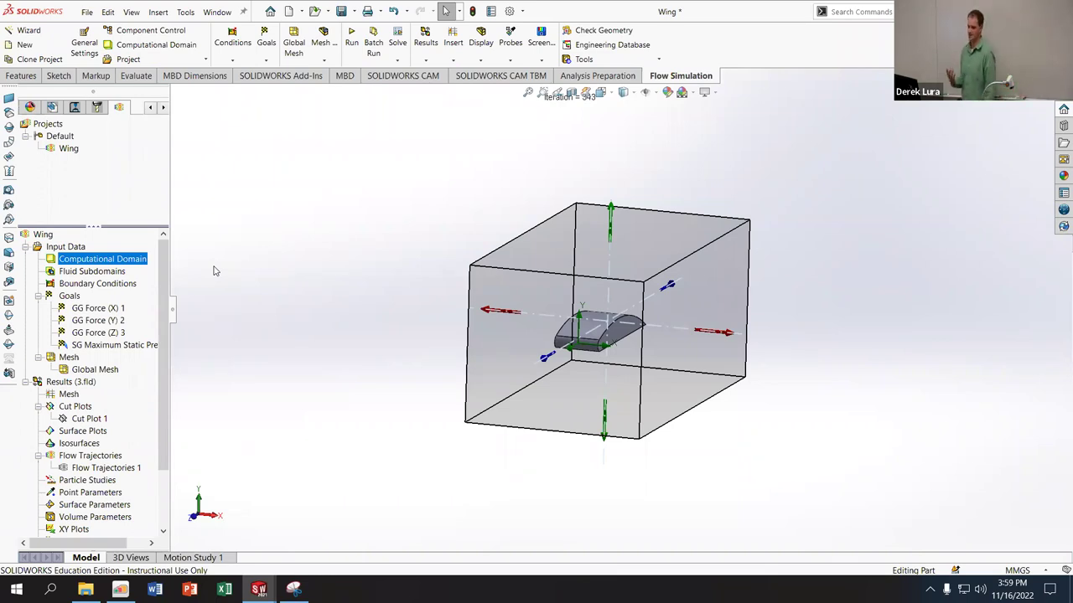
Step: Lower the domain's top face and pull the X max face in toward the wing
{"action": "left_click_drag", "start_coordinate": [636, 238], "coordinate": [636, 276]}
{"action": "left_click", "coordinate": [716, 350]}
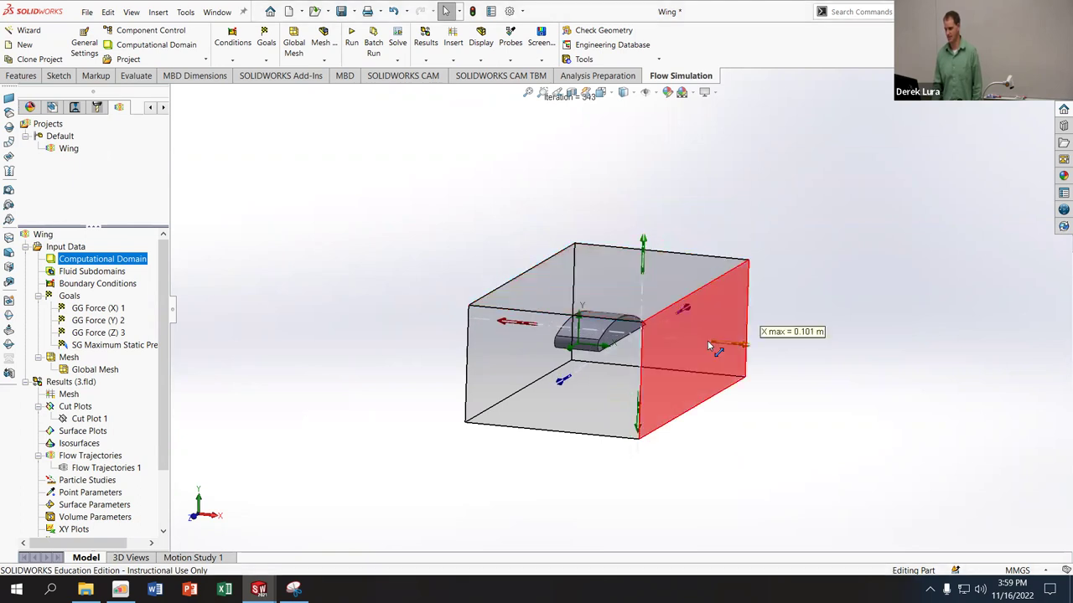
{"action": "middle_click_drag", "start_coordinate": [521, 281], "coordinate": [549, 317]}
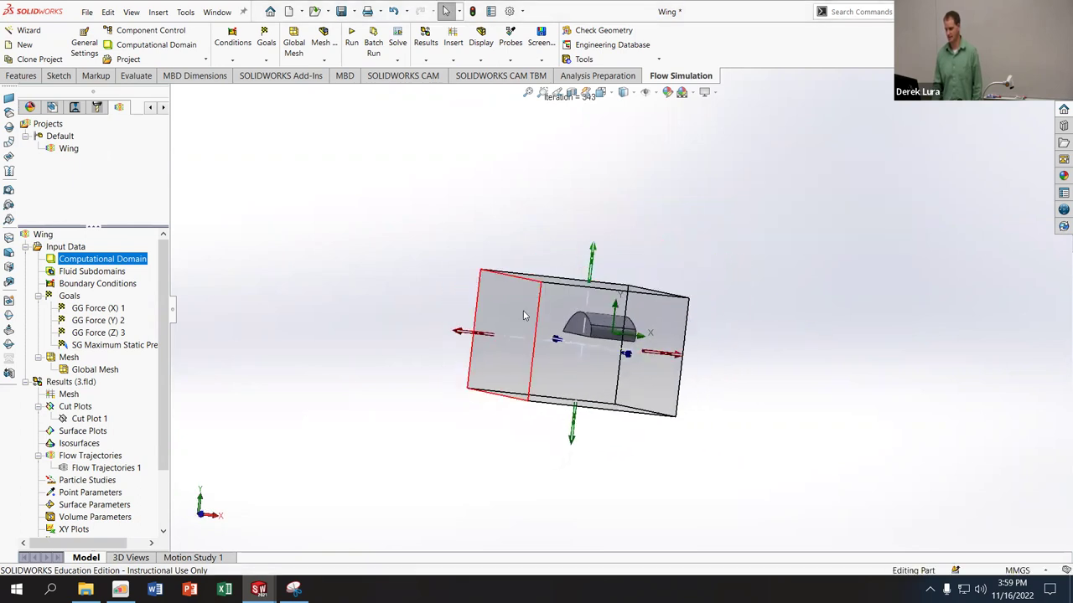
{"action": "left_click", "coordinate": [552, 318]}
{"action": "middle_click_drag", "start_coordinate": [767, 340], "coordinate": [663, 373]}
{"action": "left_click", "coordinate": [656, 375]}
{"action": "left_click_drag", "start_coordinate": [656, 374], "coordinate": [636, 370]}
{"action": "middle_click_drag", "start_coordinate": [658, 422], "coordinate": [364, 374]}
{"action": "left_click", "coordinate": [590, 356]}
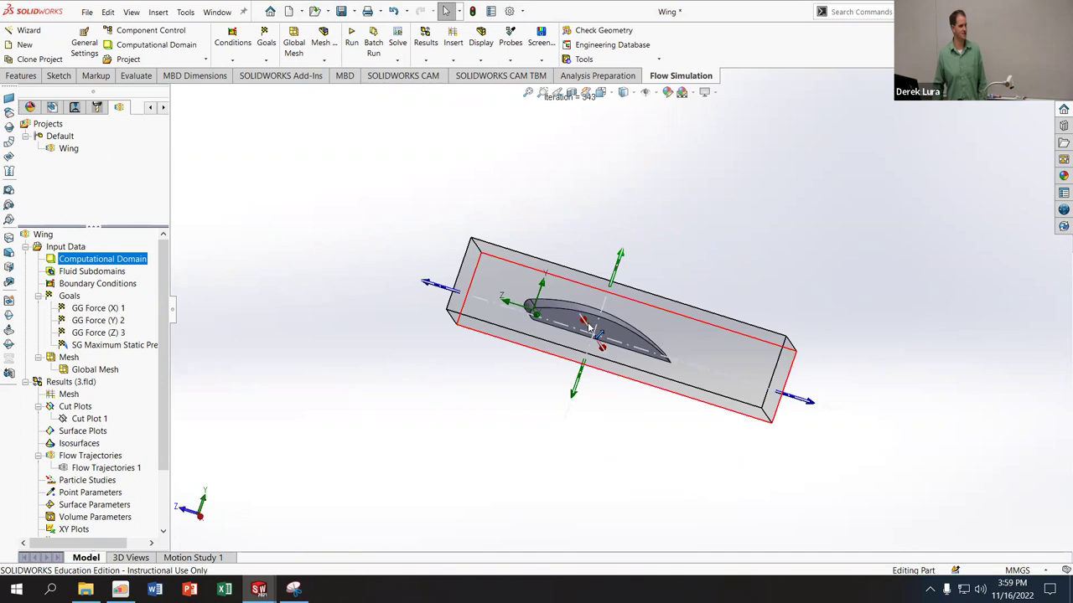
Step: Pull in the Z max face, set Y max to 0.050 m and X min to -0.049 m
{"action": "scroll", "coordinate": [591, 329], "scroll_direction": "down", "scroll_amount": 5}
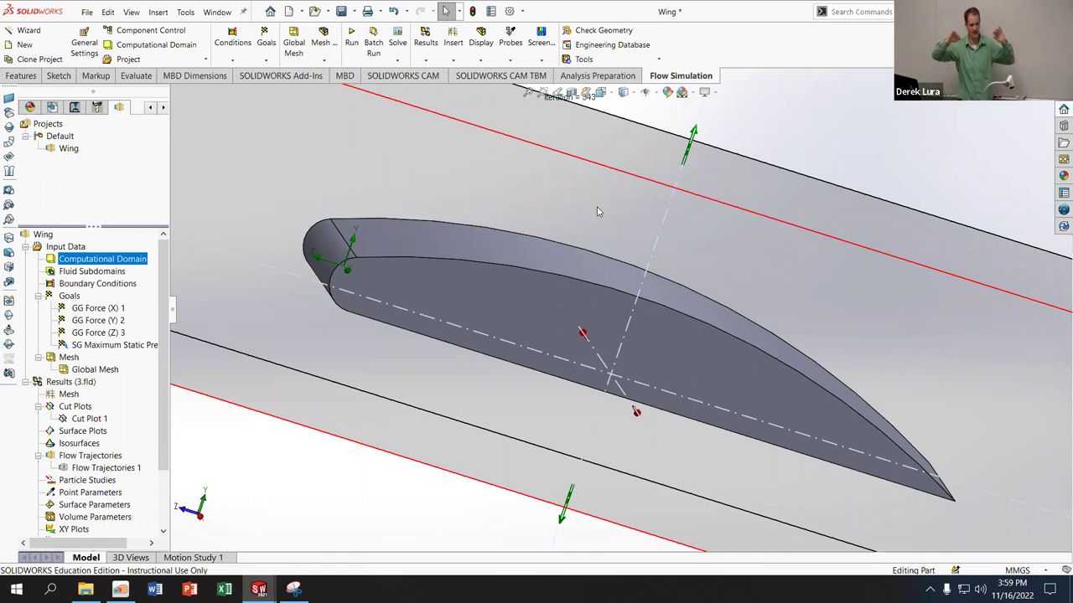
{"action": "middle_click_drag", "start_coordinate": [597, 212], "coordinate": [485, 282]}
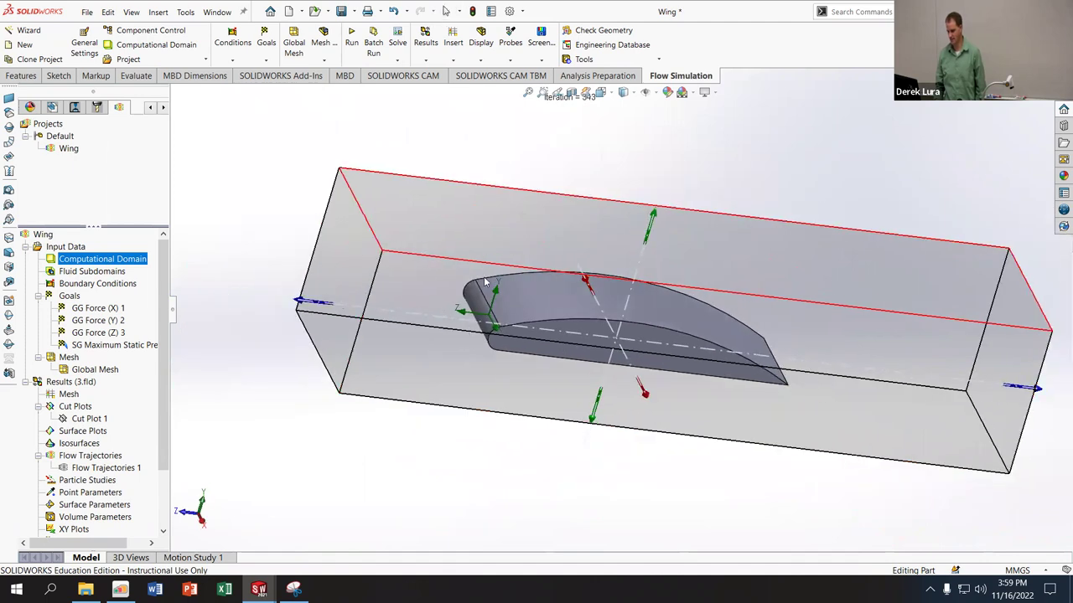
{"action": "left_click_drag", "start_coordinate": [325, 307], "coordinate": [423, 308]}
{"action": "middle_click_drag", "start_coordinate": [423, 307], "coordinate": [886, 290]}
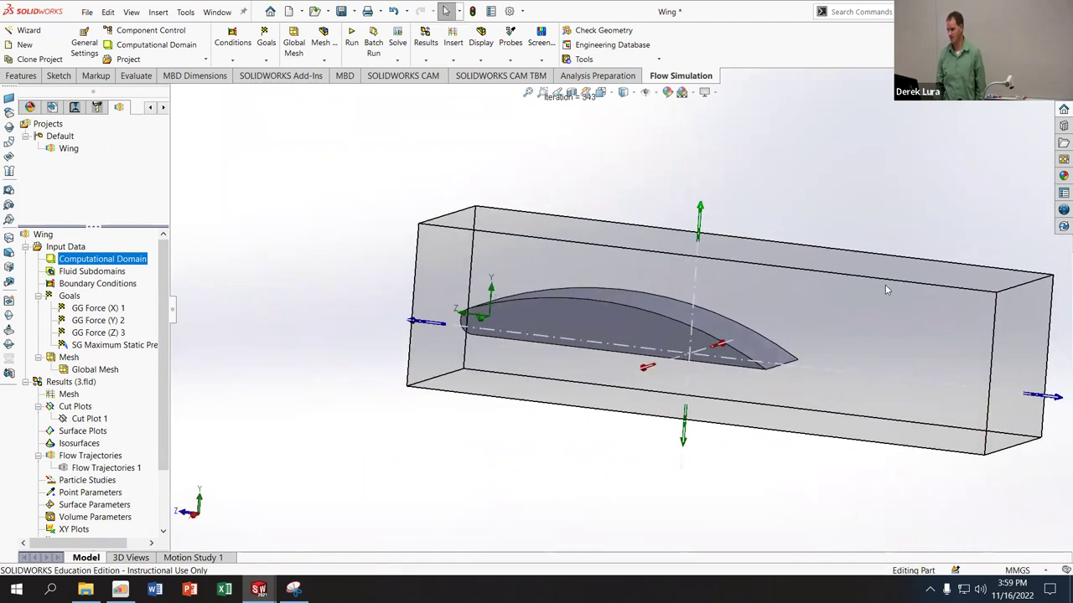
{"action": "middle_click_drag", "start_coordinate": [713, 360], "coordinate": [641, 313]}
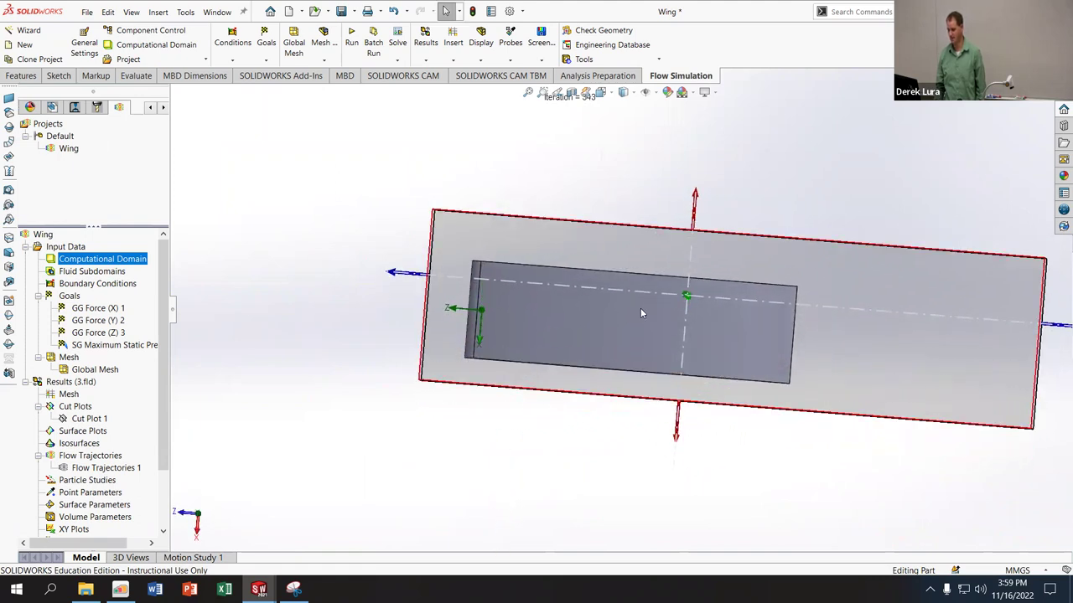
{"action": "left_click", "coordinate": [645, 404]}
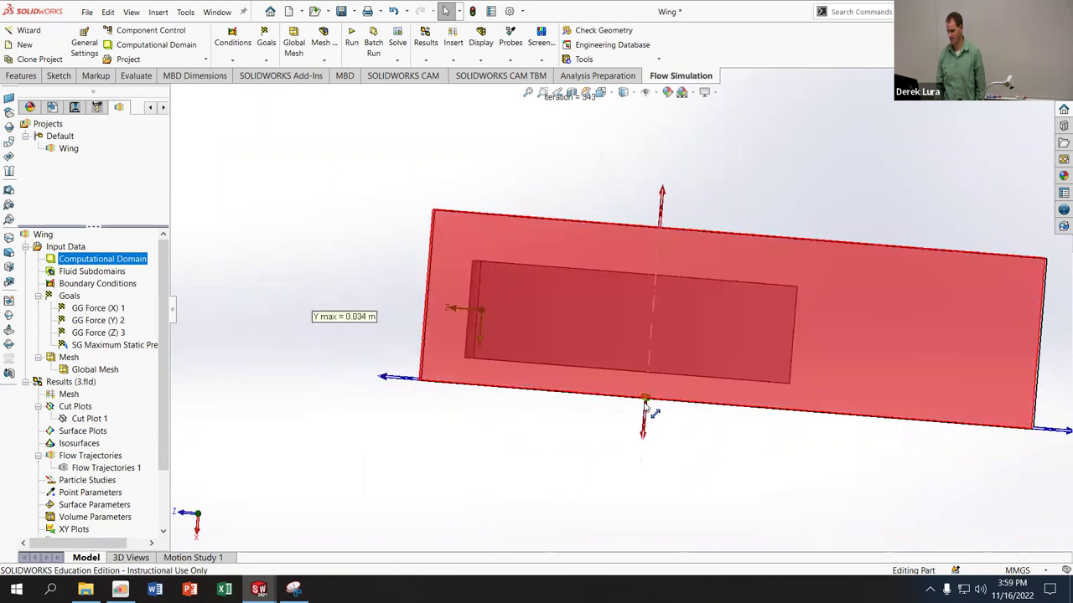
{"action": "middle_click_drag", "start_coordinate": [533, 440], "coordinate": [490, 363]}
{"action": "left_click_drag", "start_coordinate": [490, 363], "coordinate": [567, 244]}
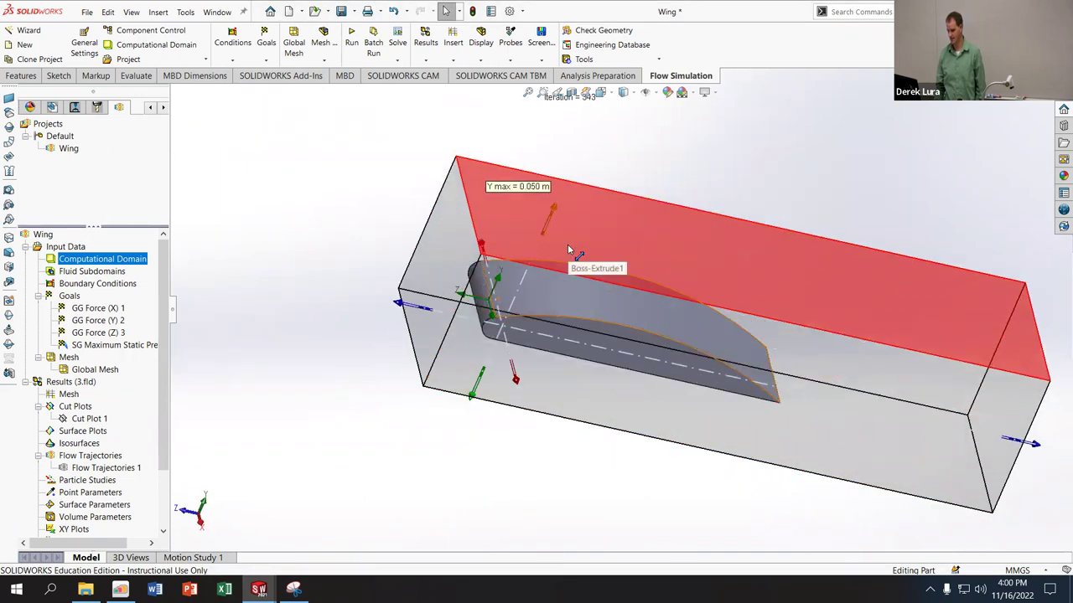
{"action": "middle_click", "coordinate": [385, 193]}
{"action": "middle_click_drag", "start_coordinate": [386, 193], "coordinate": [462, 267]}
{"action": "left_click_drag", "start_coordinate": [540, 275], "coordinate": [486, 302]}
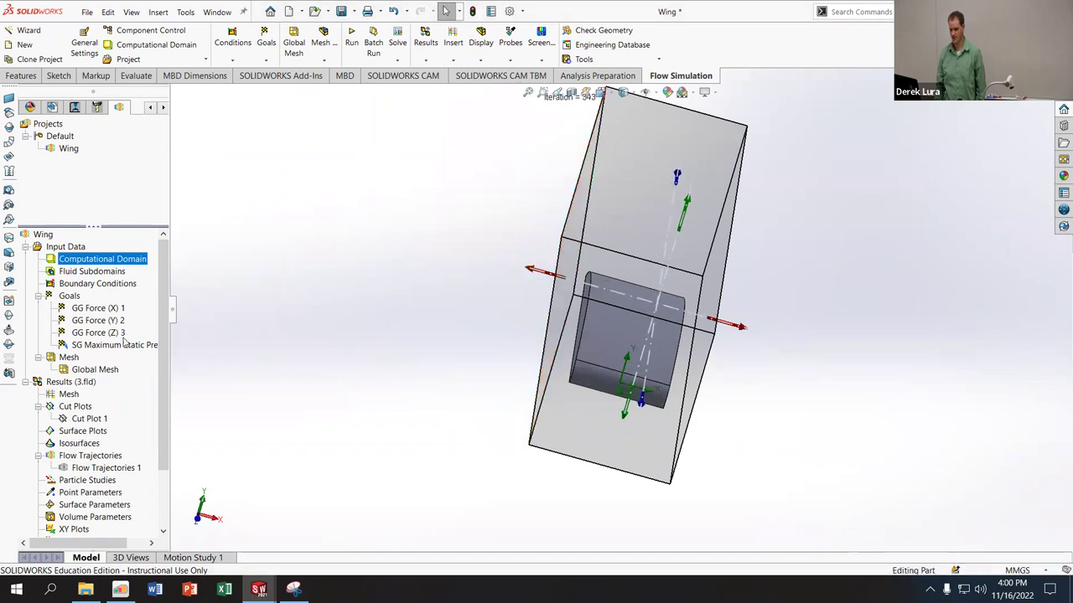
Step: Enable Show basic mesh in the level-3 automatic Global Mesh and view it from the Right
{"action": "right_click", "coordinate": [70, 358]}
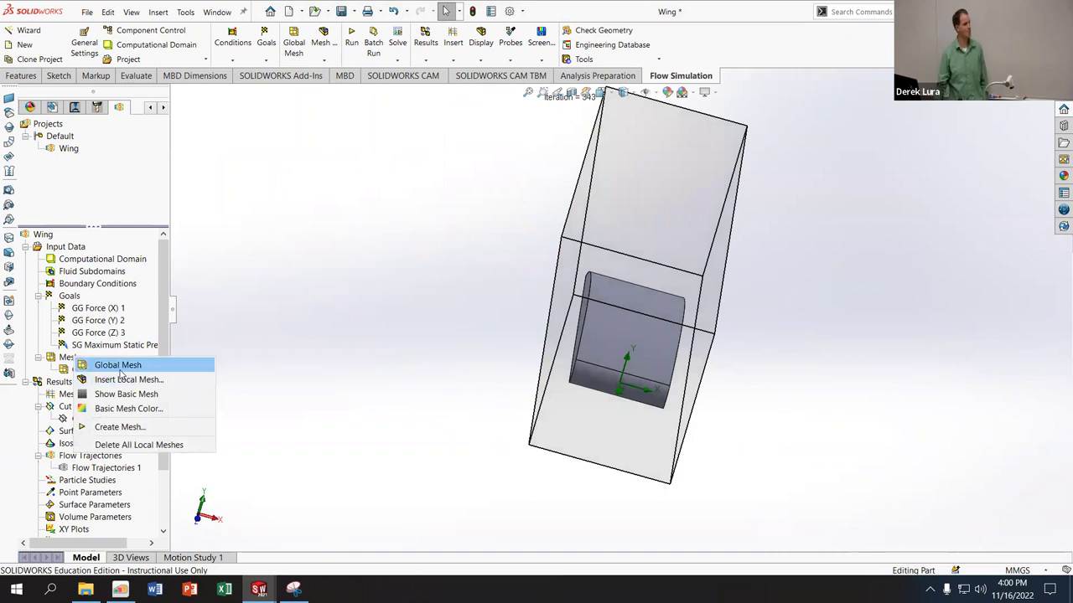
{"action": "left_click", "coordinate": [118, 367]}
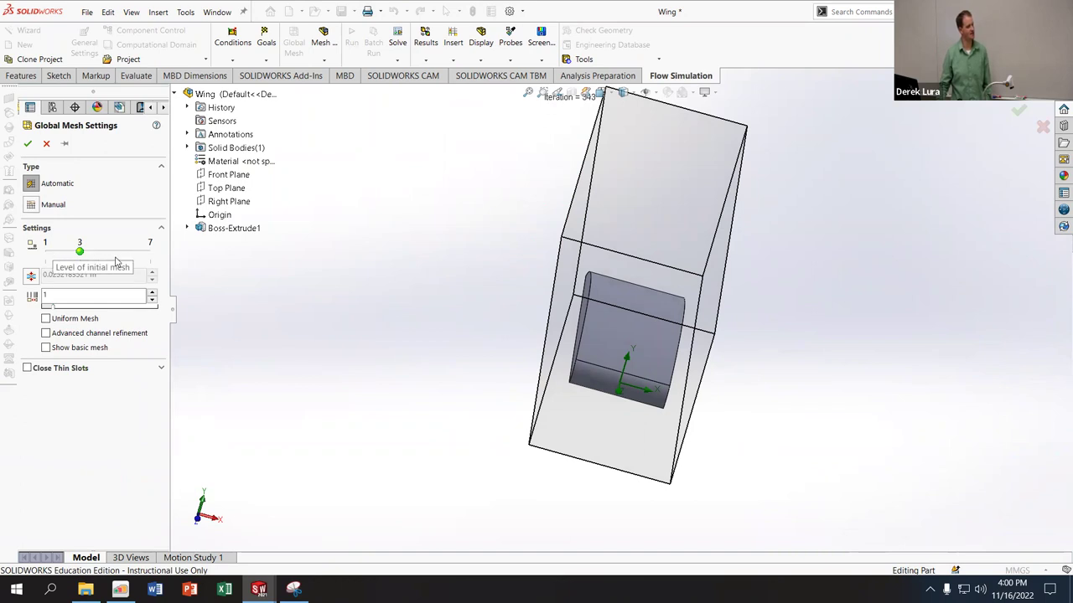
{"action": "middle_click_drag", "start_coordinate": [383, 283], "coordinate": [303, 255]}
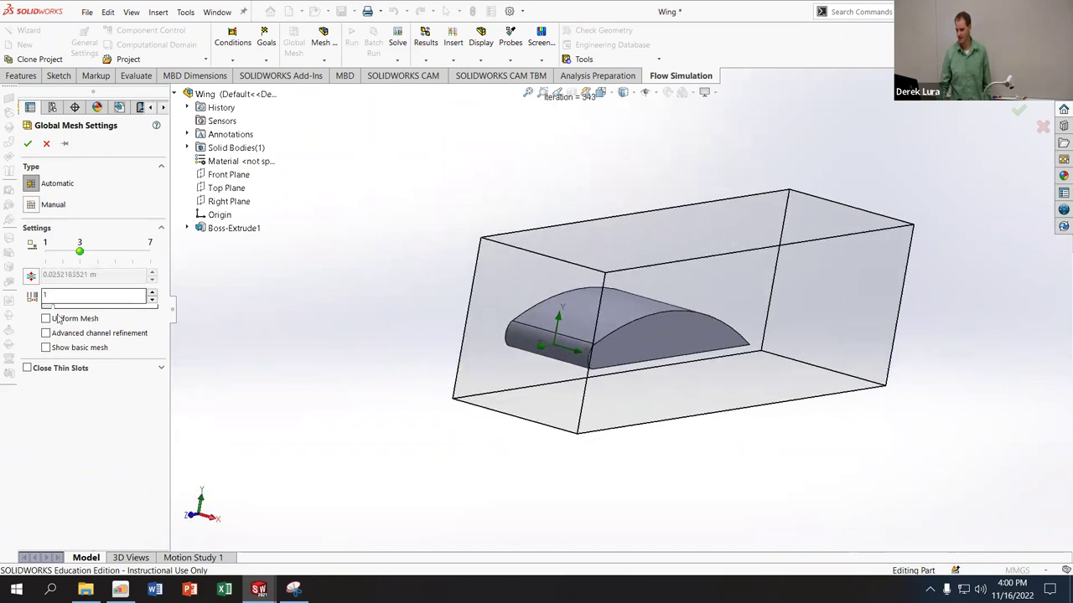
{"action": "left_click", "coordinate": [46, 348]}
{"action": "middle_click_drag", "start_coordinate": [348, 311], "coordinate": [347, 367]}
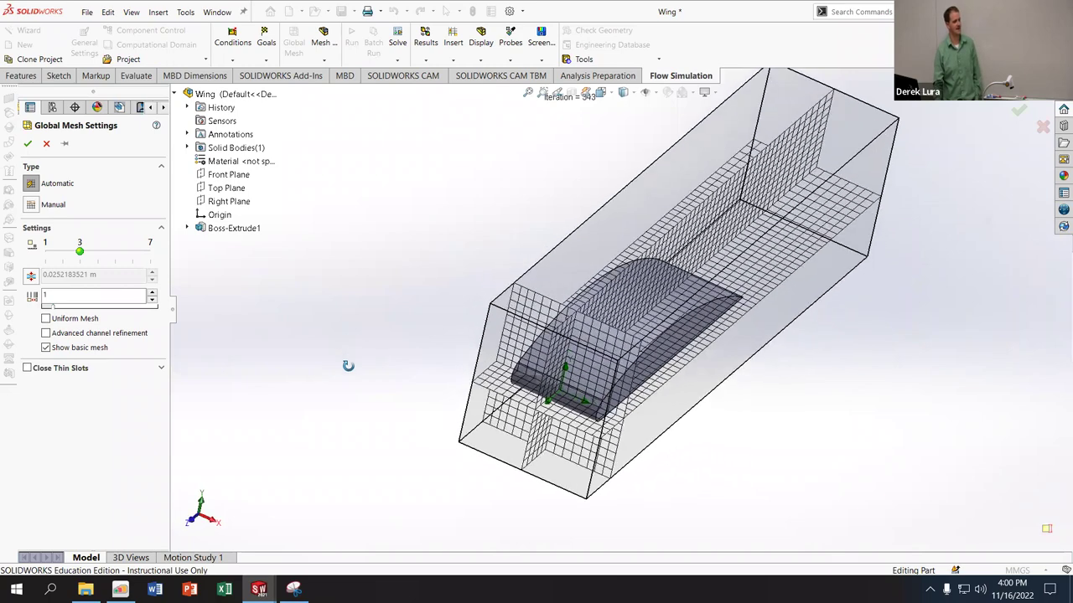
{"action": "key", "text": "ctrl+4"}
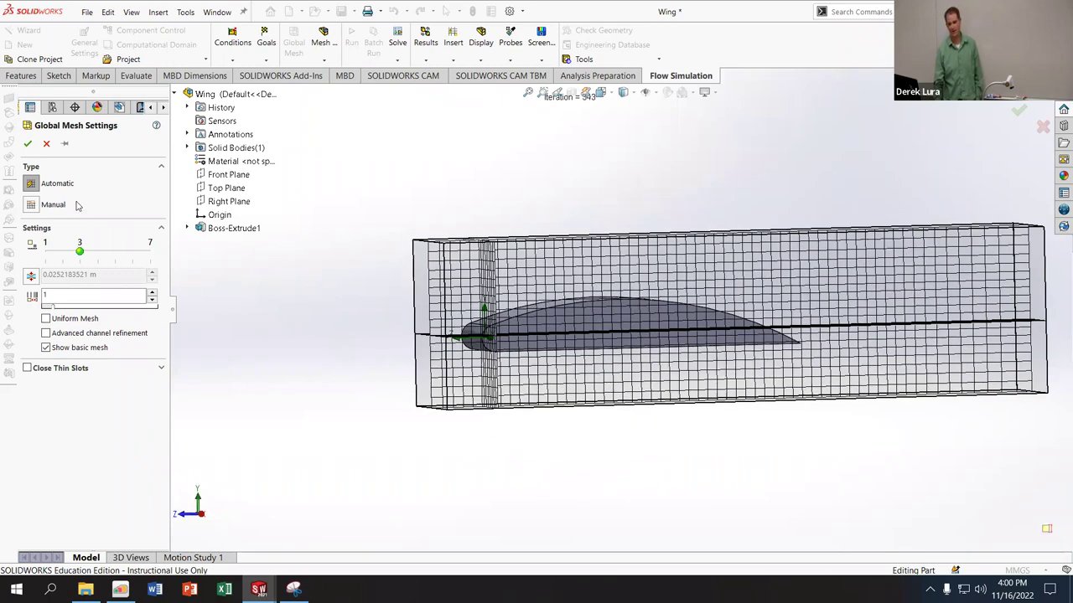
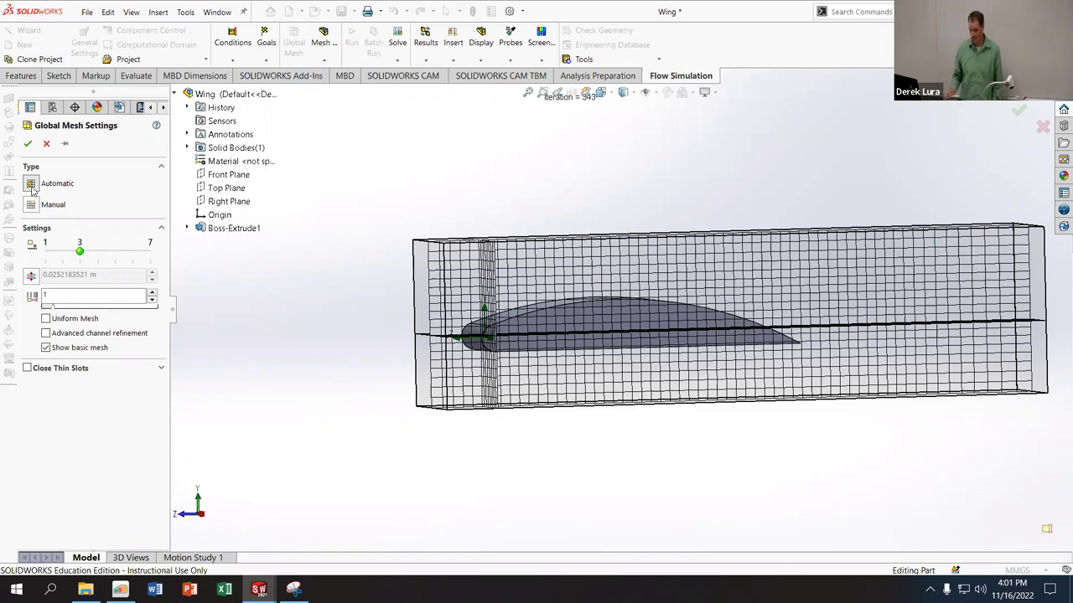
Step: Try a Ratio Factor of 2, then apply a Ratio Factor of 3 in Global Mesh Settings
{"action": "double_click", "coordinate": [47, 297]}
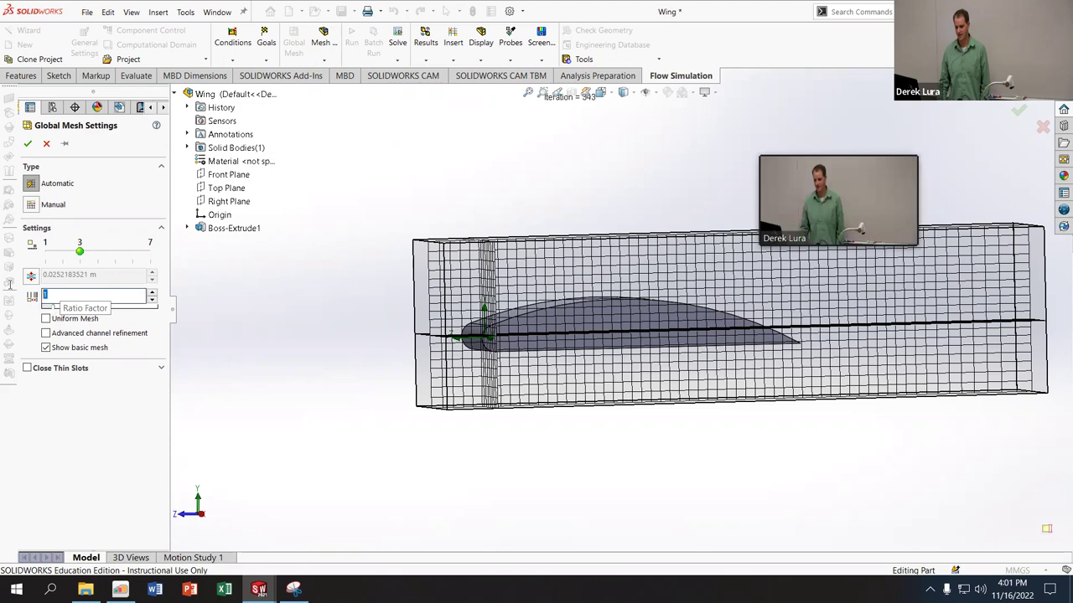
{"action": "type", "text": "2"}
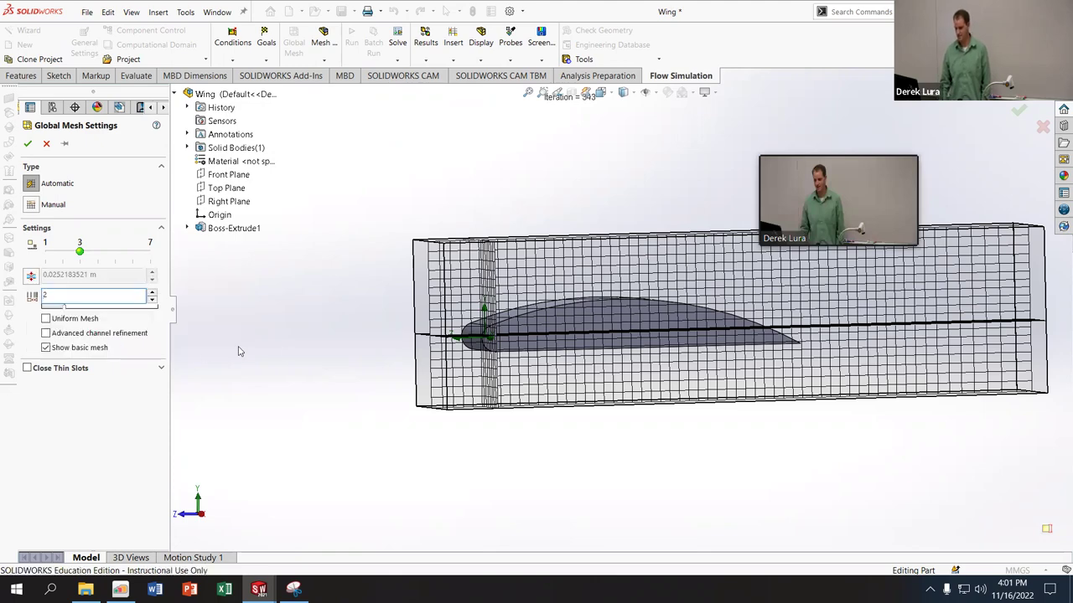
{"action": "middle_click_drag", "start_coordinate": [258, 308], "coordinate": [238, 295]}
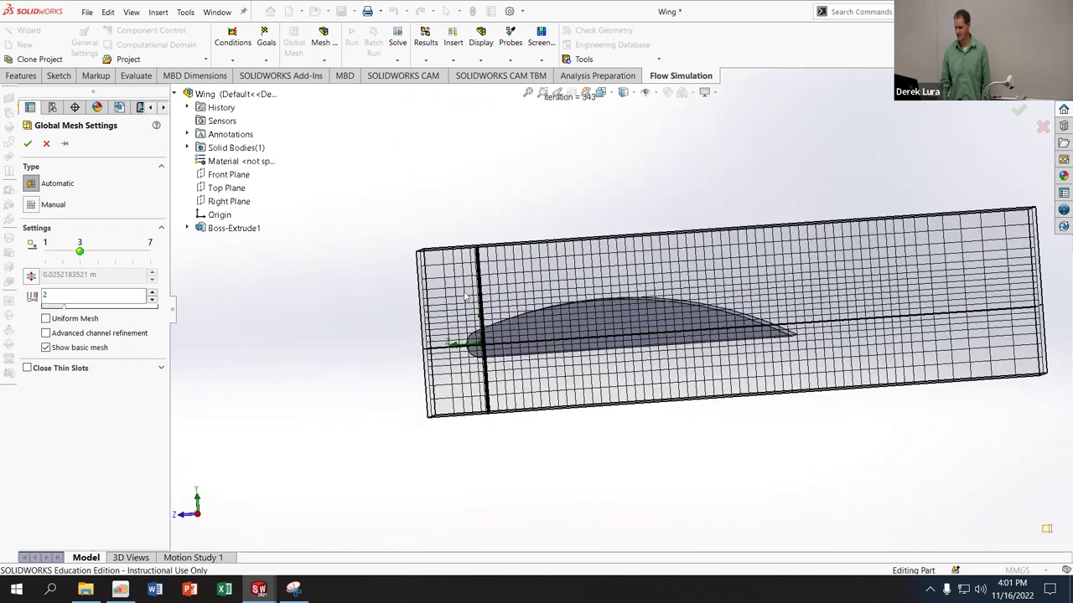
{"action": "scroll", "coordinate": [546, 292], "scroll_direction": "down", "scroll_amount": 3}
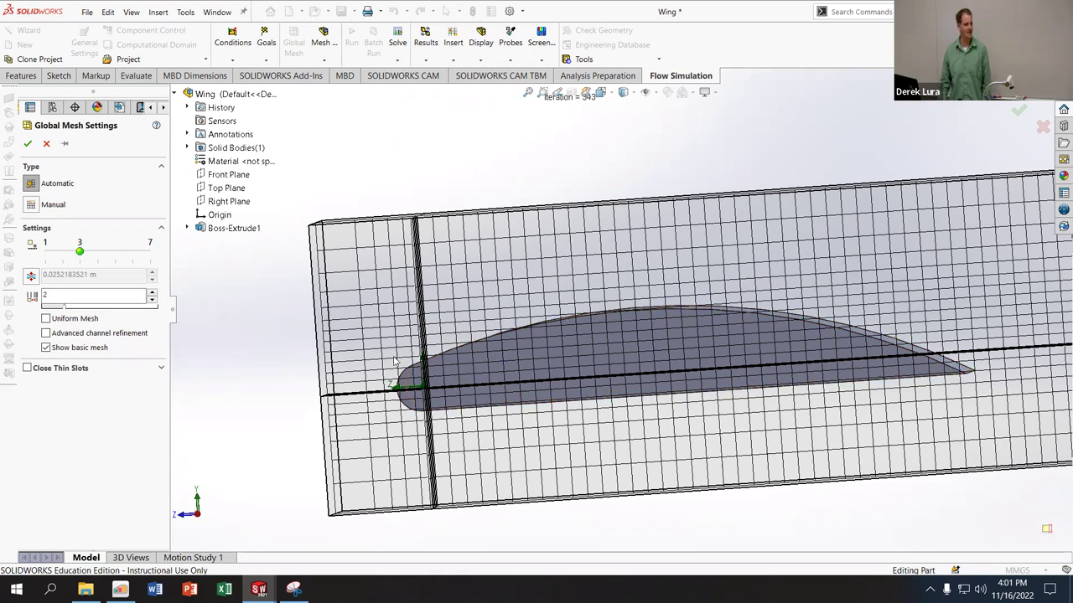
{"action": "double_click", "coordinate": [46, 296]}
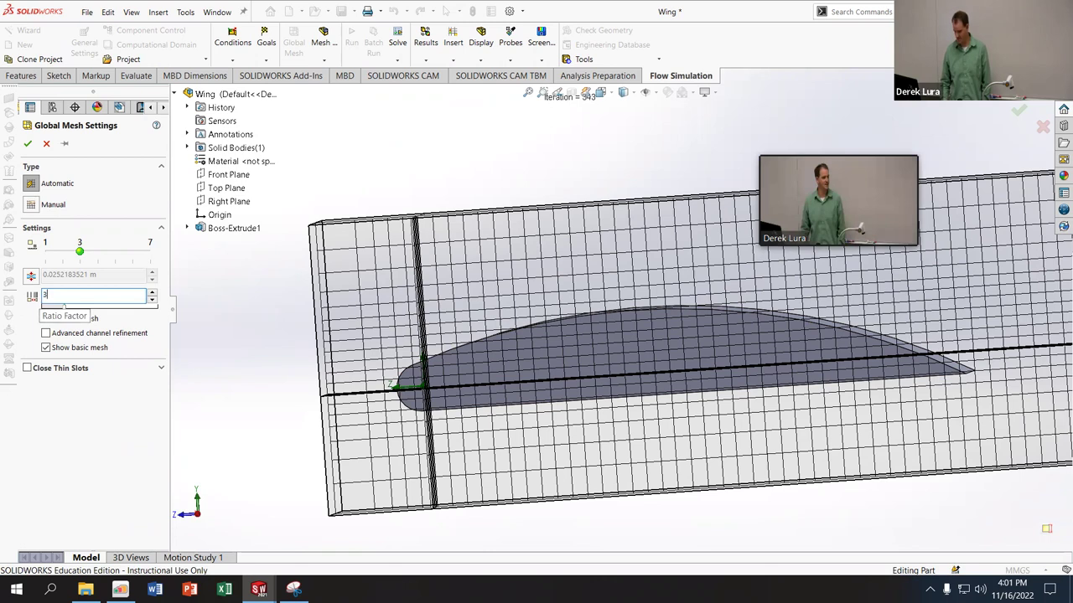
{"action": "type", "text": "3"}
{"action": "key", "text": "Return"}
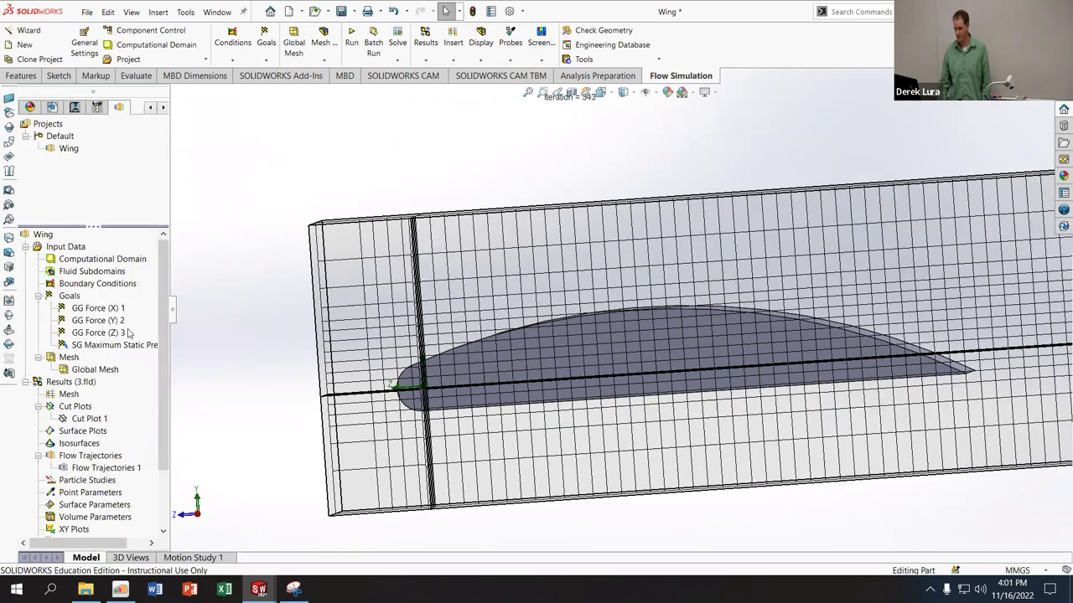
Step: Reopen the global mesh settings and raise the Ratio Factor to 10
{"action": "right_click", "coordinate": [64, 359]}
{"action": "left_click", "coordinate": [87, 364]}
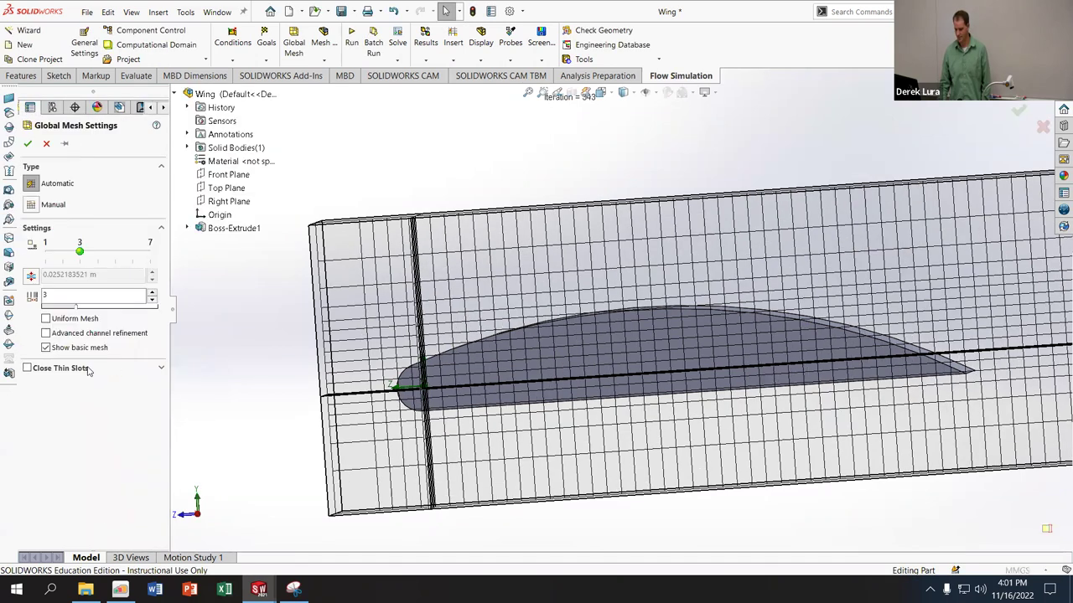
{"action": "double_click", "coordinate": [56, 295]}
{"action": "type", "text": "10"}
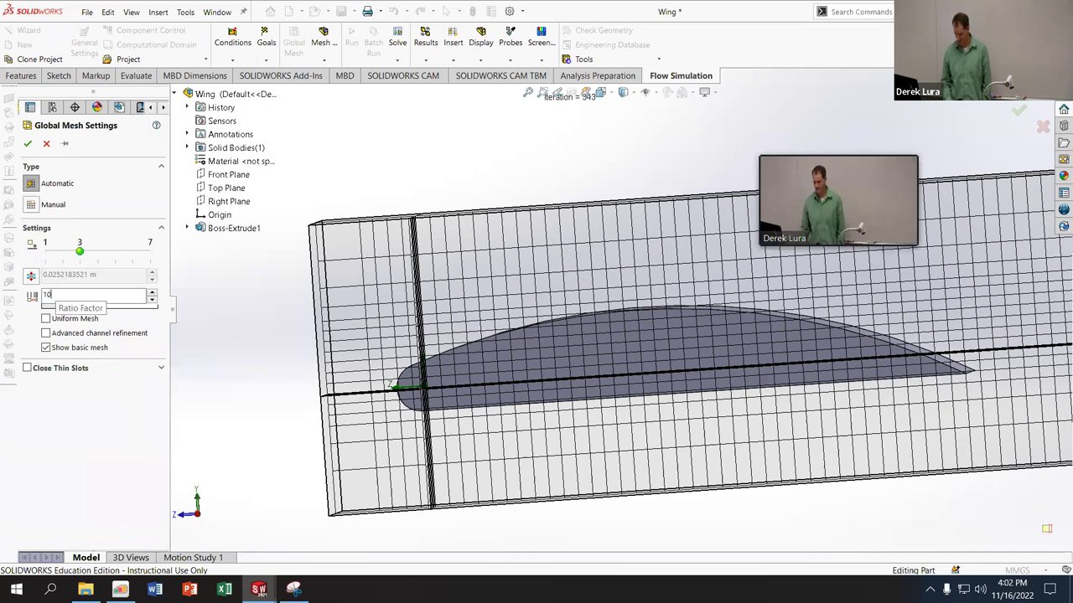
{"action": "key", "text": "Return"}
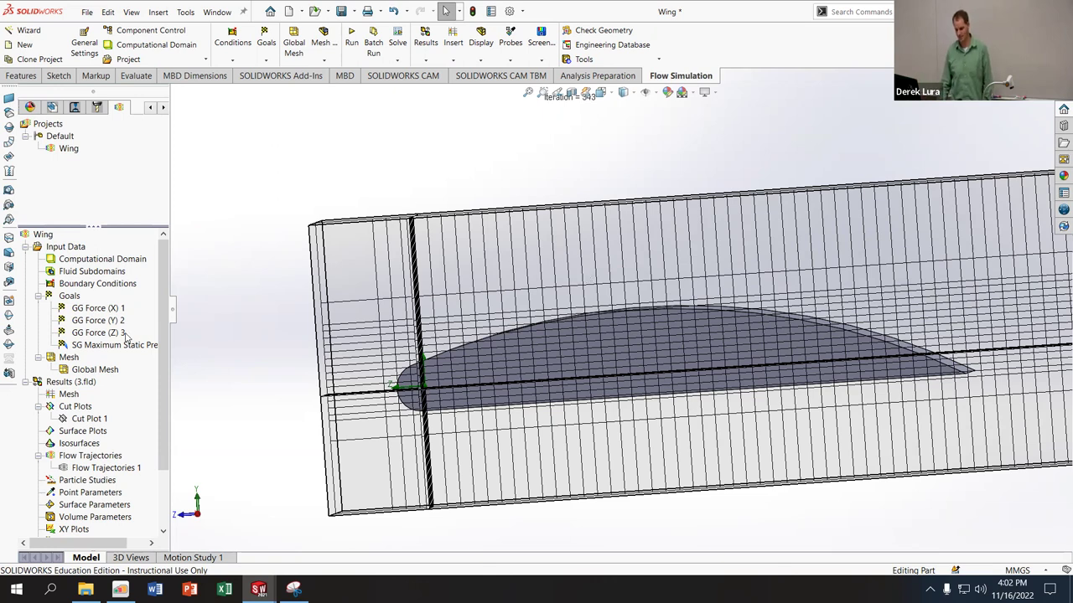
{"action": "right_click", "coordinate": [70, 365]}
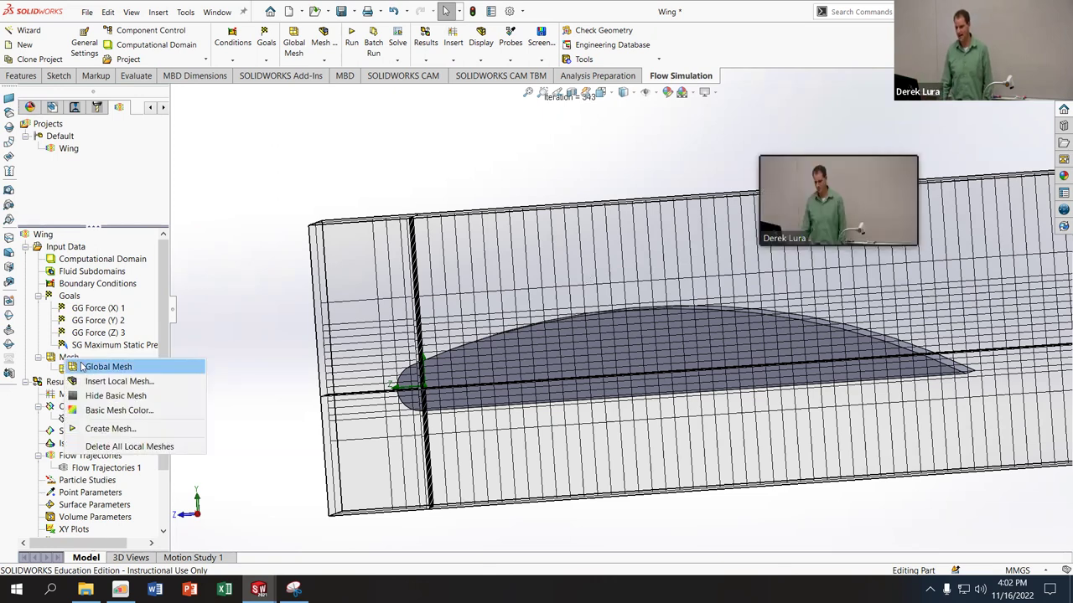
{"action": "left_click", "coordinate": [88, 366]}
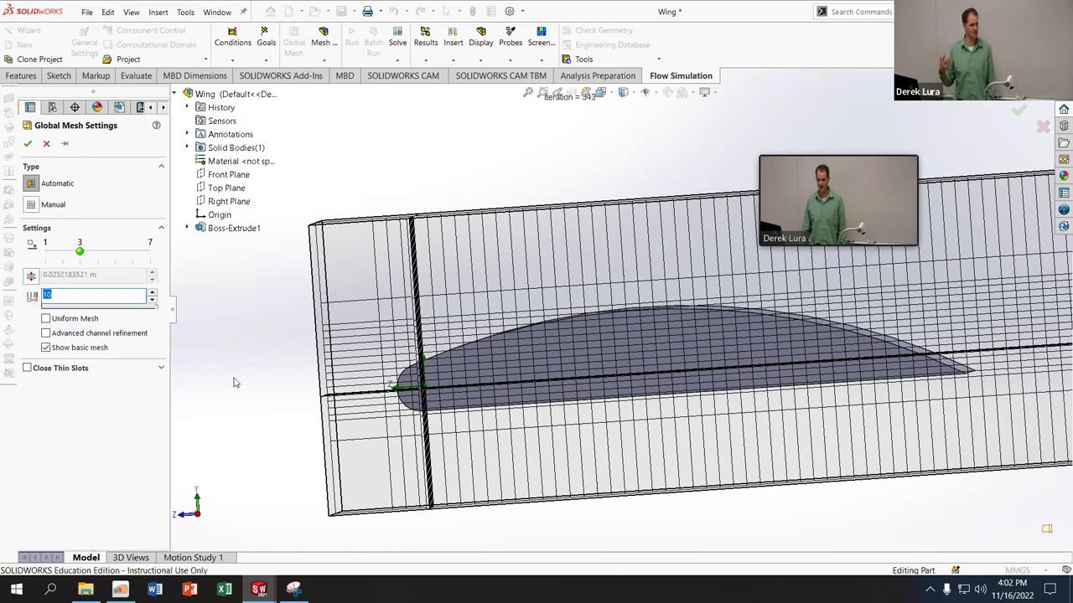
{"action": "key", "text": "Return"}
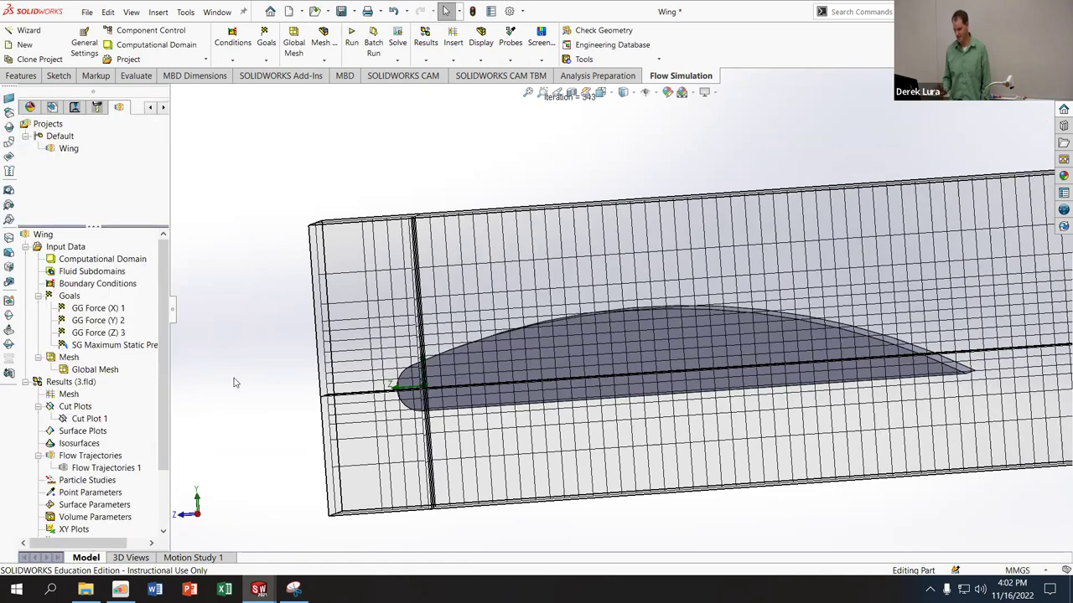
{"action": "middle_click_drag", "start_coordinate": [286, 369], "coordinate": [302, 407]}
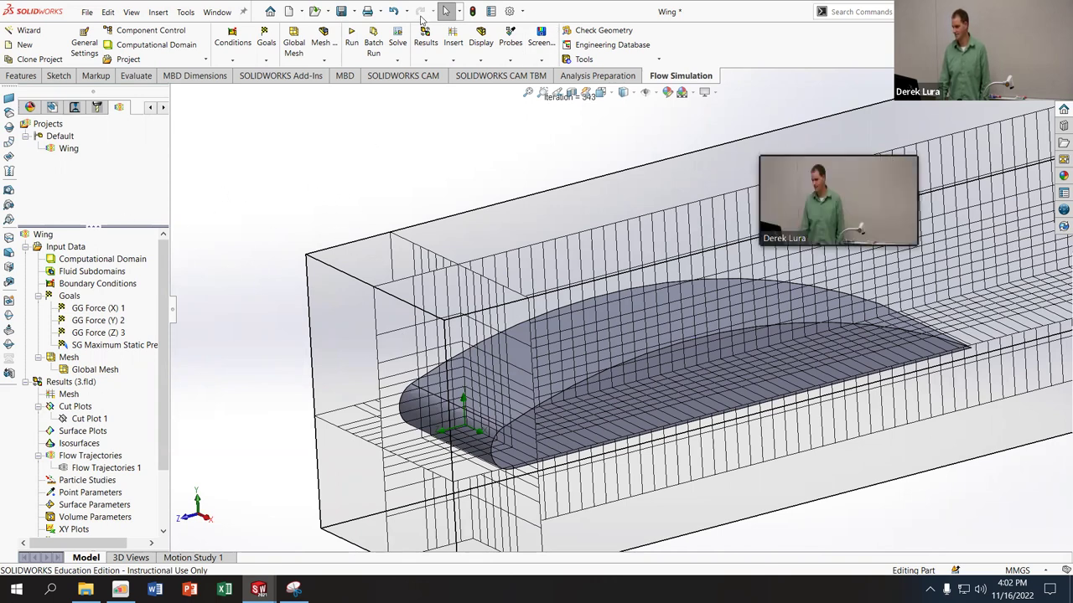
Step: Run a new calculation of the wing and close the solver after 98 iterations
{"action": "left_click", "coordinate": [351, 38]}
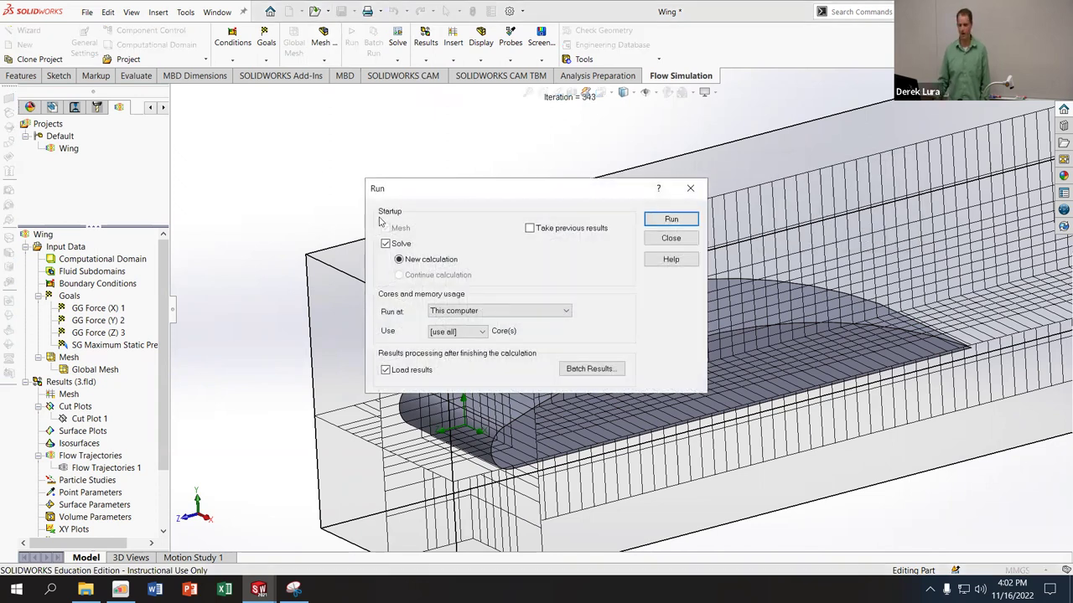
{"action": "left_click", "coordinate": [671, 220]}
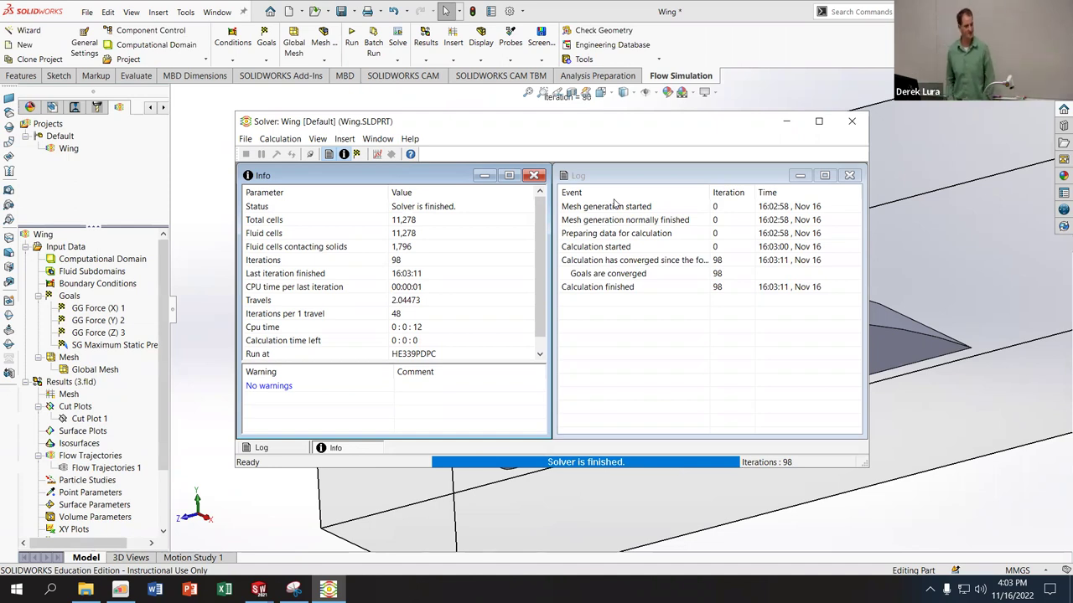
{"action": "left_click", "coordinate": [852, 121]}
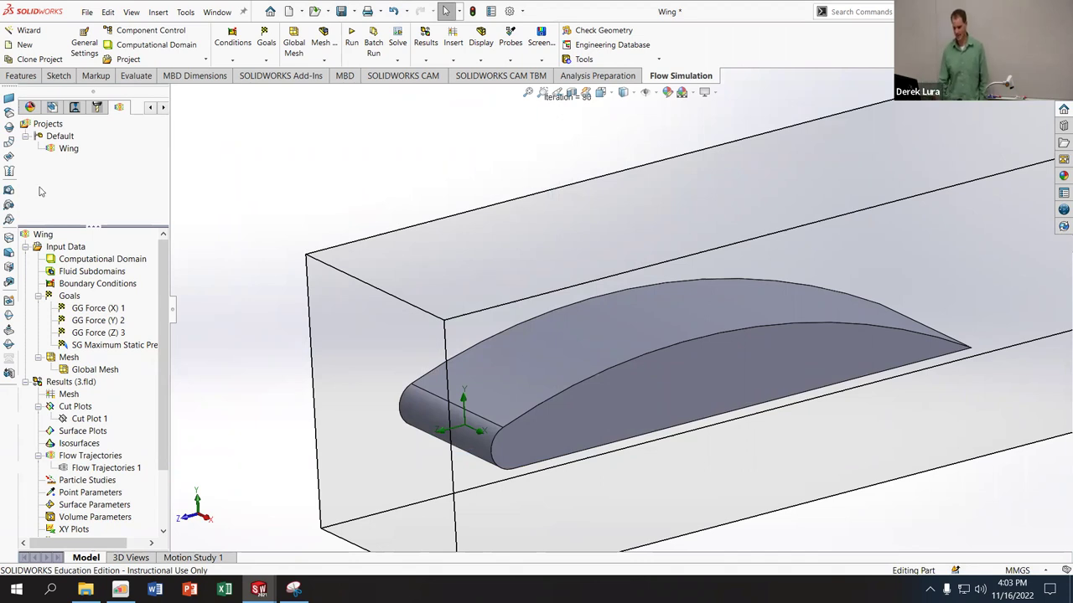
Step: Show Flow Trajectories 1 and rotate the model toward a side view
{"action": "right_click", "coordinate": [94, 467]}
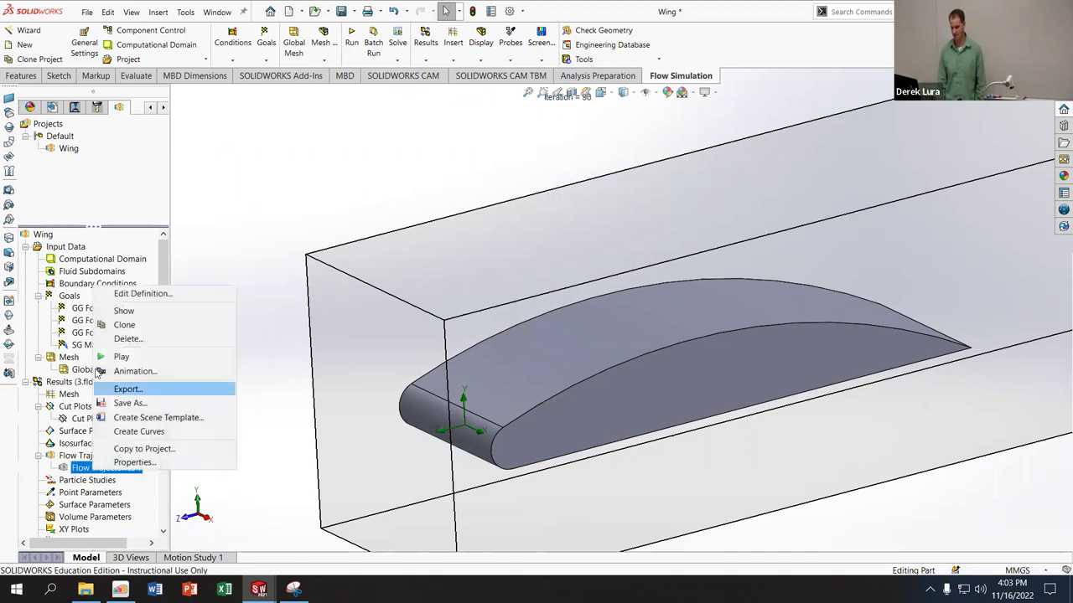
{"action": "left_click", "coordinate": [128, 311]}
{"action": "mouse_move", "coordinate": [299, 328]}
{"action": "middle_mouse_down"}
{"action": "mouse_move", "coordinate": [294, 307]}
{"action": "mouse_move", "coordinate": [311, 328]}
{"action": "mouse_move", "coordinate": [291, 314]}
{"action": "mouse_move", "coordinate": [298, 310]}
{"action": "middle_mouse_up"}
Step: Show the Cut Plot 1 pressure contours and zoom in on the wing
{"action": "right_click", "coordinate": [77, 419]}
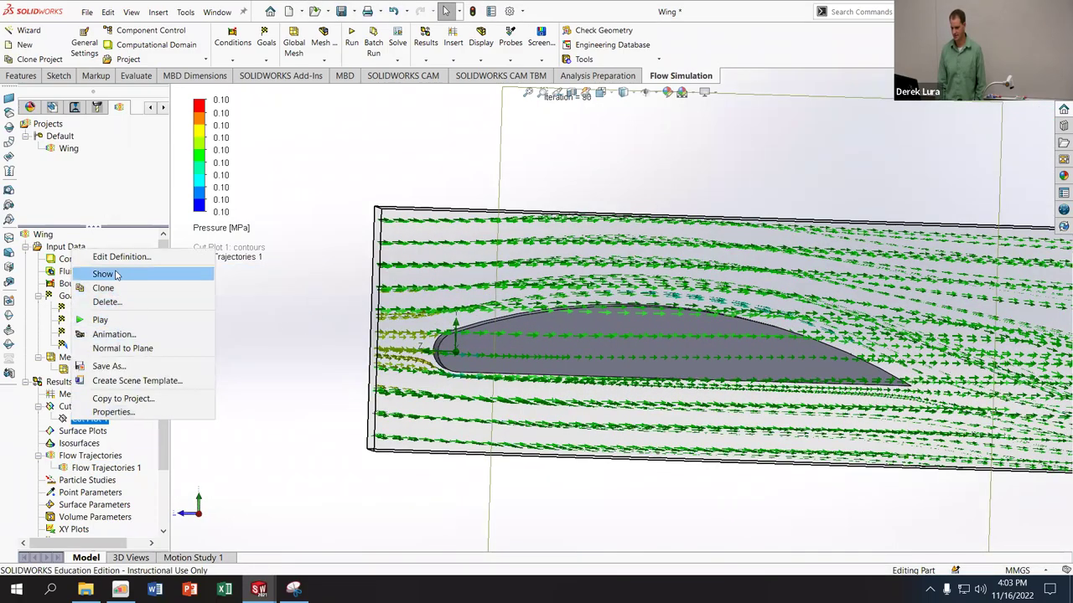
{"action": "left_click", "coordinate": [104, 274]}
{"action": "middle_click_drag", "start_coordinate": [305, 358], "coordinate": [294, 359]}
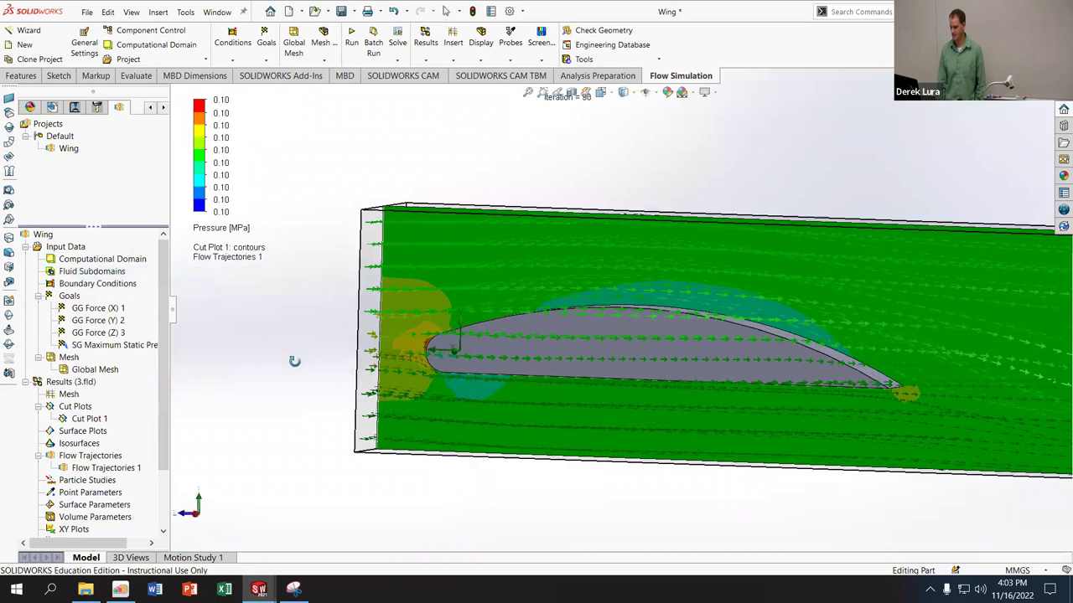
{"action": "scroll", "coordinate": [573, 331], "scroll_direction": "down", "scroll_amount": 3}
{"action": "scroll", "coordinate": [571, 324], "scroll_direction": "down", "scroll_amount": 3}
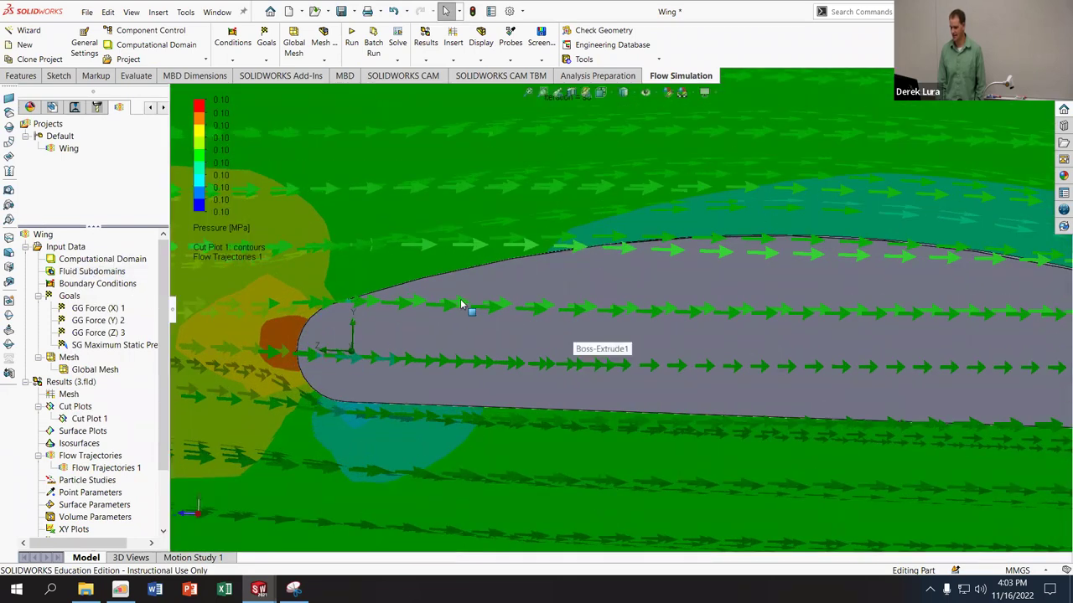
{"action": "scroll", "coordinate": [554, 314], "scroll_direction": "up", "scroll_amount": 5}
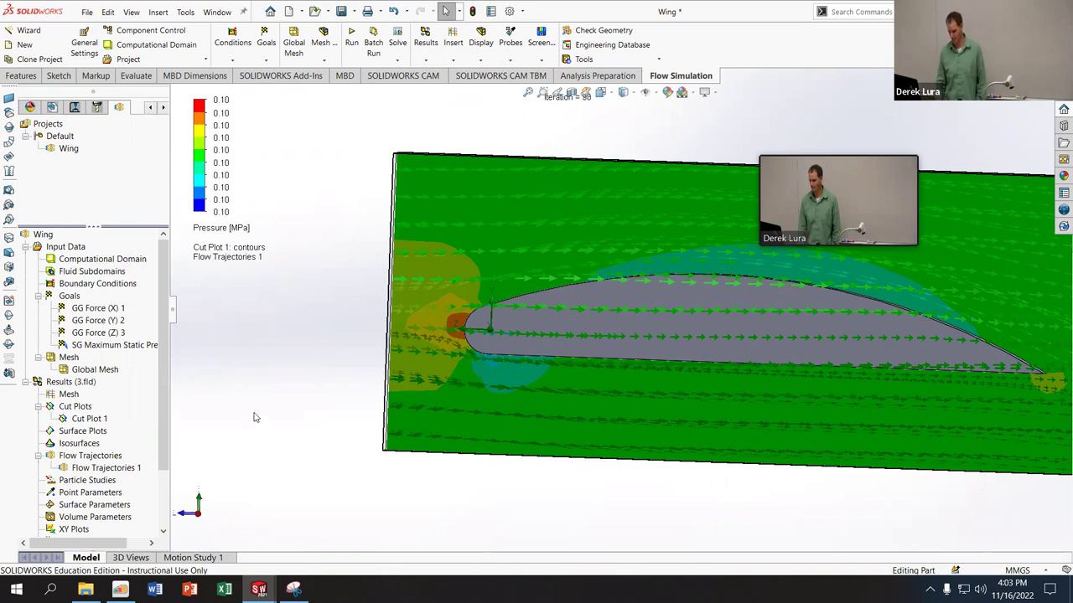
{"action": "mouse_move", "coordinate": [259, 590]}
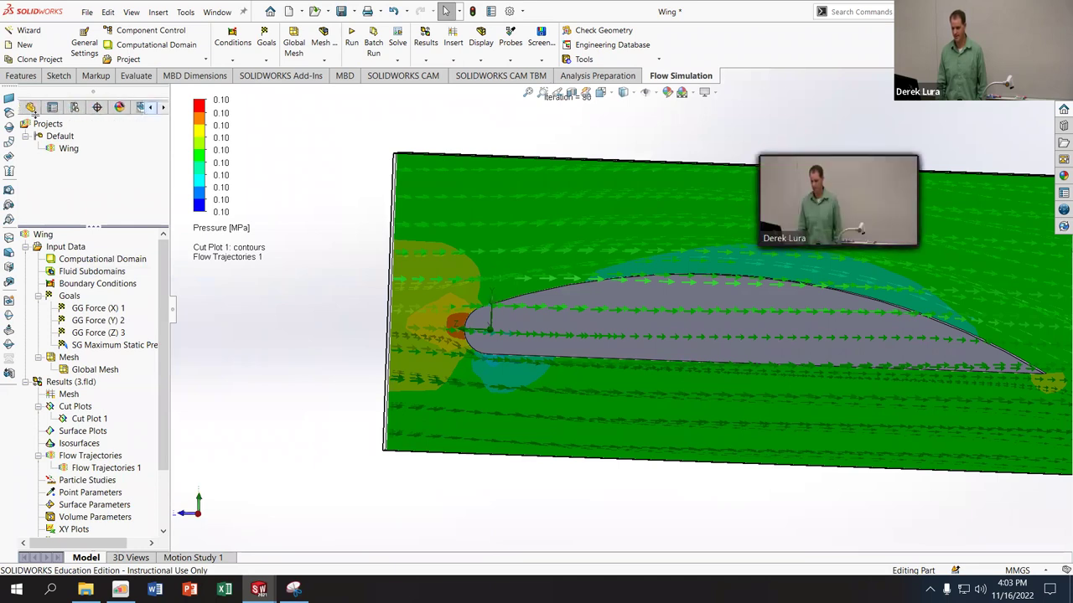
Step: Edit Sketch1 under Boss-Extrude1 and dismiss the rebuild error
{"action": "left_click", "coordinate": [30, 108]}
{"action": "left_click", "coordinate": [29, 274]}
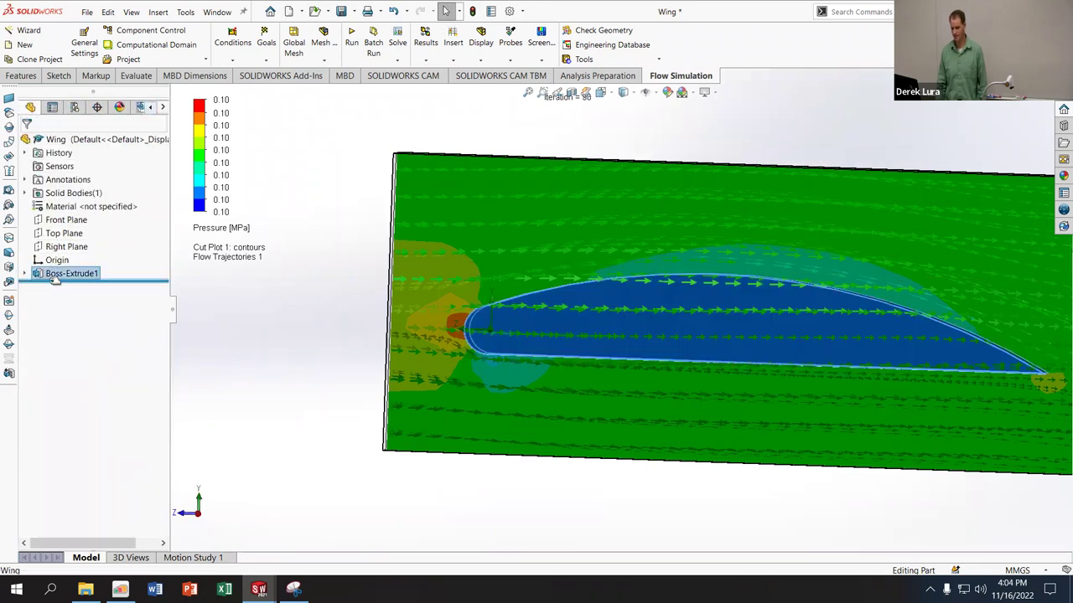
{"action": "left_click", "coordinate": [26, 273]}
{"action": "left_click", "coordinate": [80, 286]}
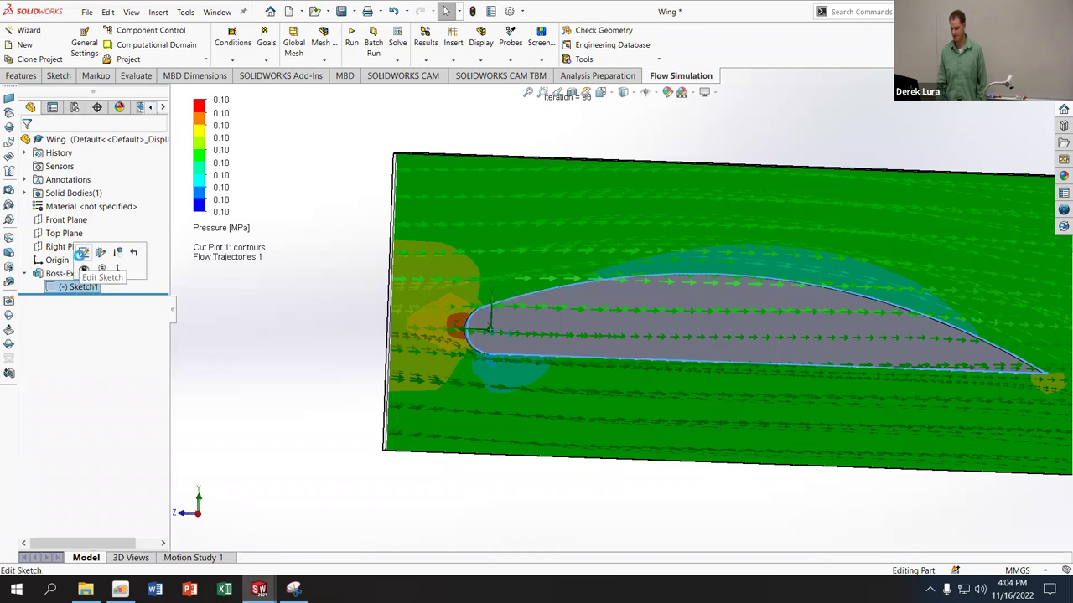
{"action": "left_click", "coordinate": [79, 257]}
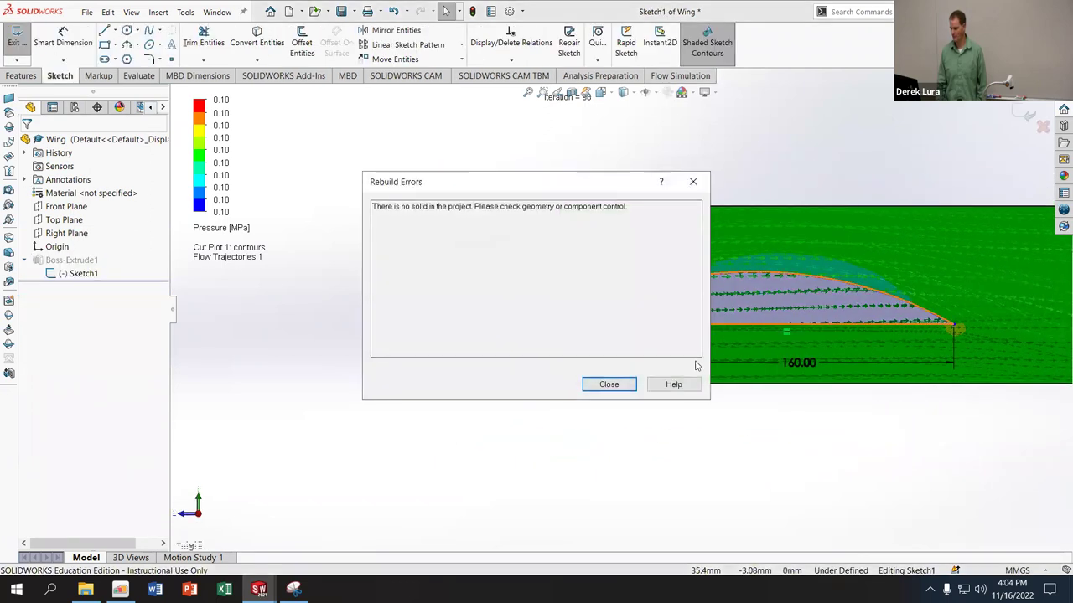
{"action": "left_click", "coordinate": [602, 383]}
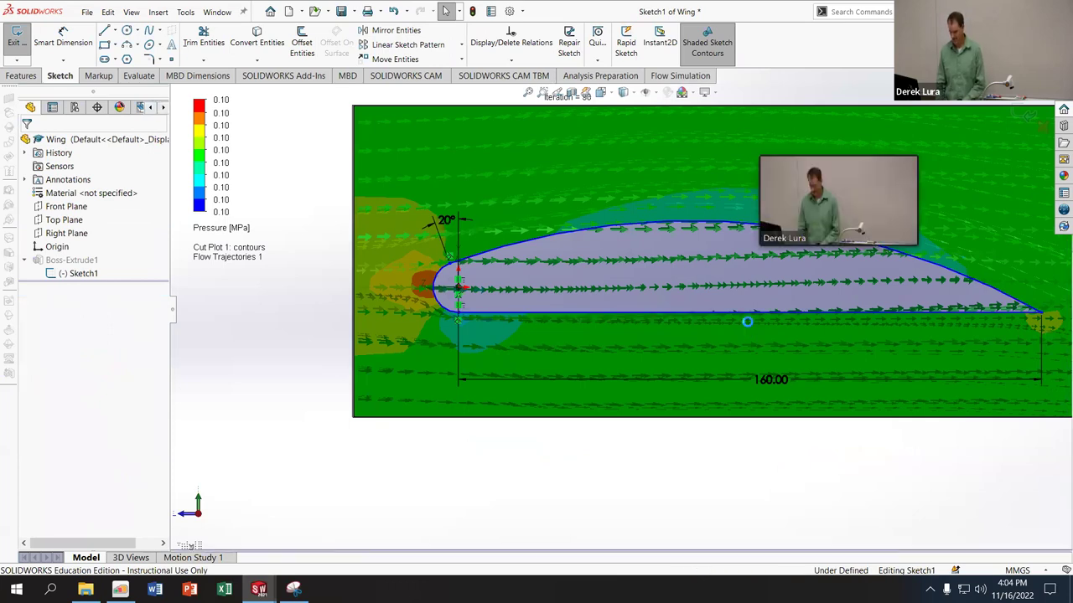
Step: Undo a trial trailing-edge drag and dimension the leading-edge arc radius at 6.95 mm
{"action": "mouse_move", "coordinate": [1043, 312]}
{"action": "left_mouse_down"}
{"action": "mouse_move", "coordinate": [1047, 360]}
{"action": "mouse_move", "coordinate": [1041, 333]}
{"action": "left_mouse_up"}
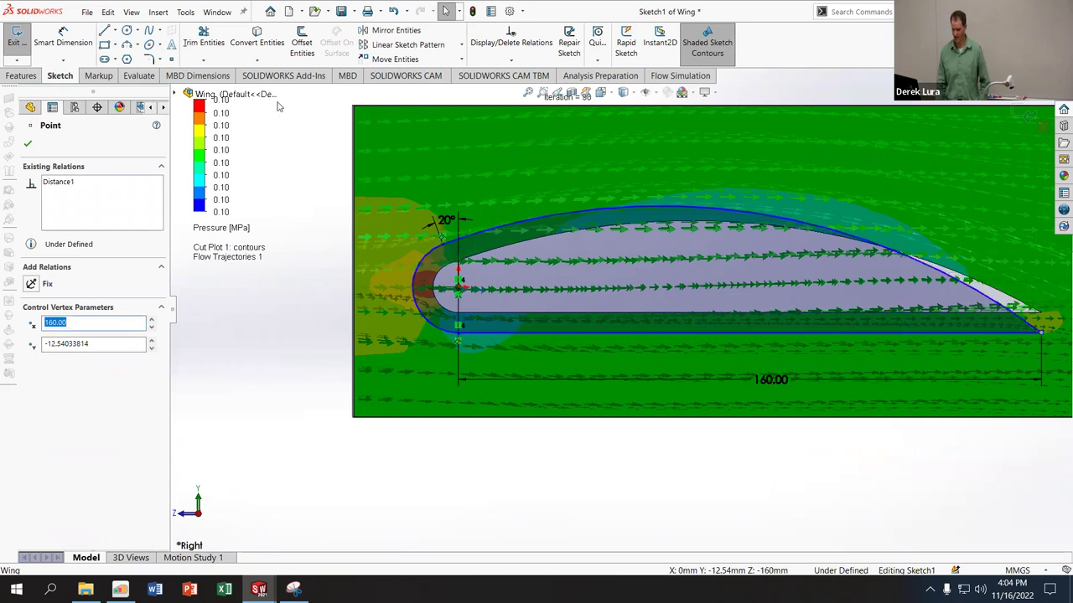
{"action": "left_click", "coordinate": [62, 46]}
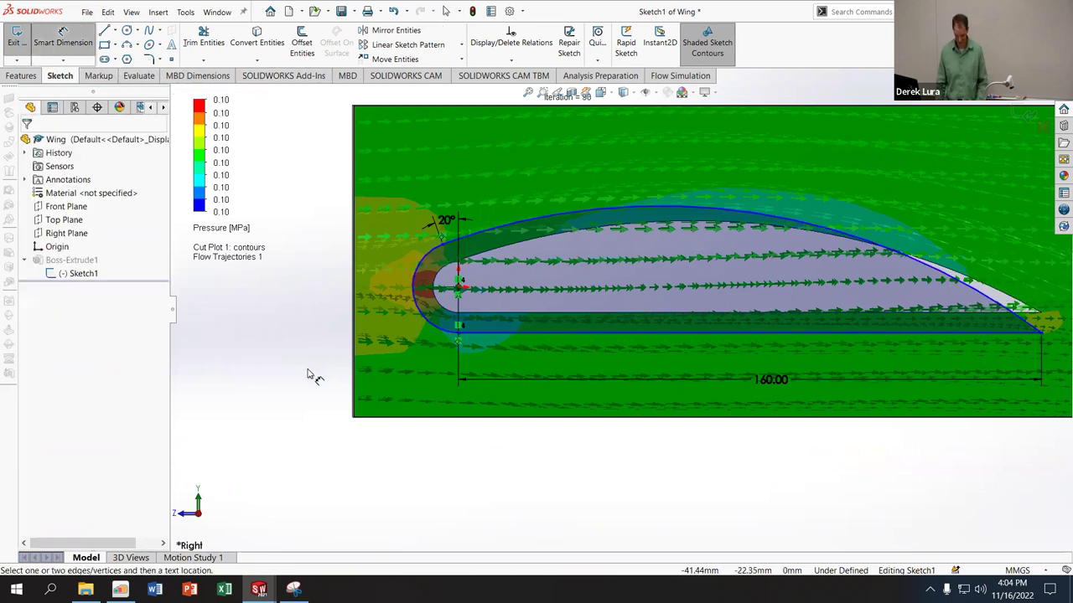
{"action": "key", "text": "ctrl+z"}
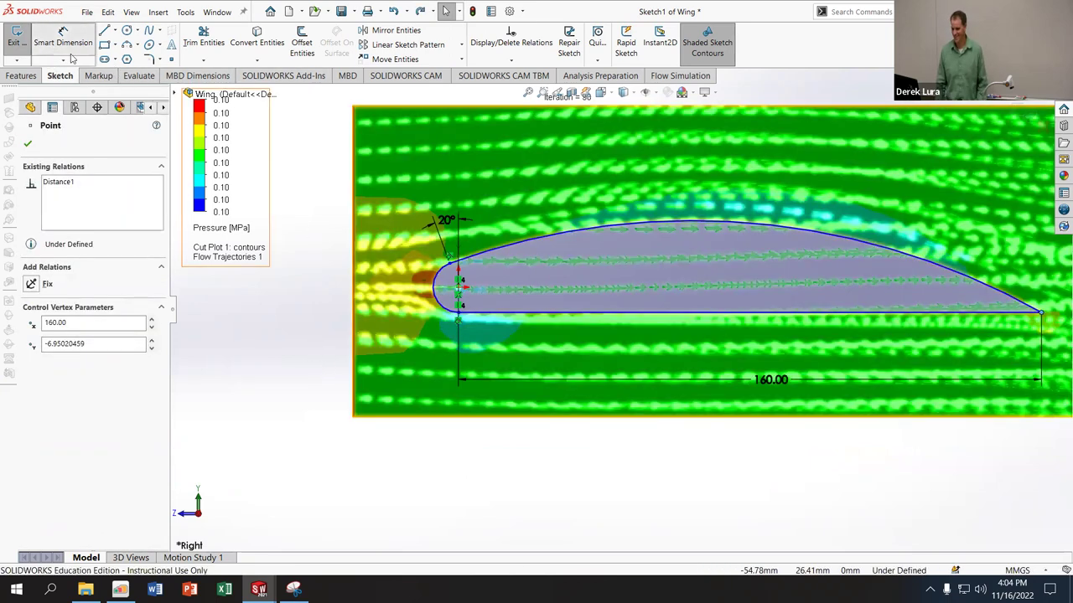
{"action": "left_click", "coordinate": [433, 300]}
{"action": "left_click", "coordinate": [360, 286]}
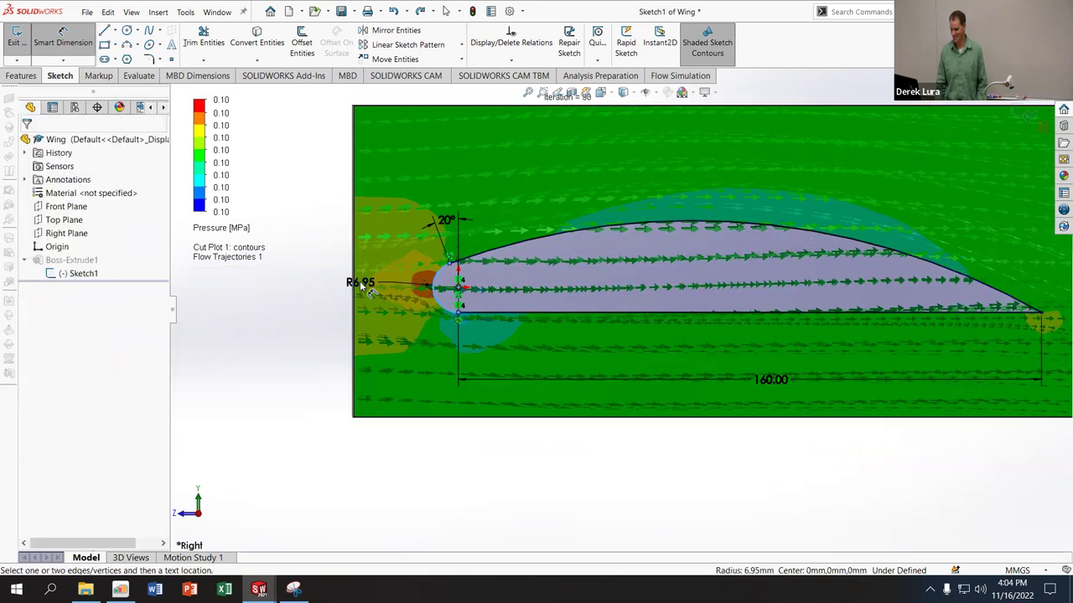
{"action": "left_click", "coordinate": [313, 265]}
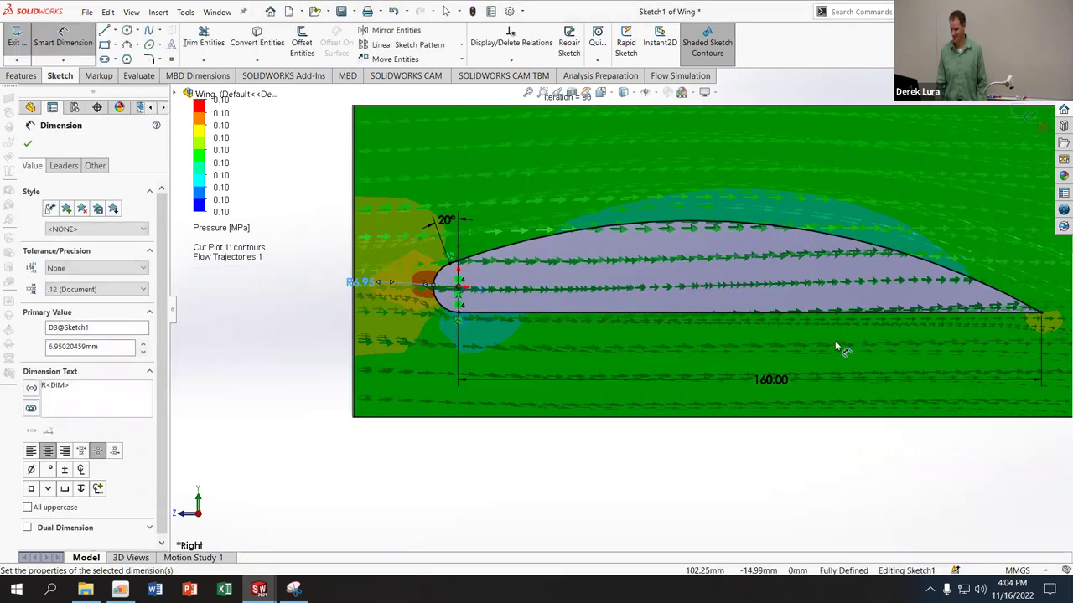
Step: Attempt to delete the trailing-edge point, then re-add the R6.95 leading-edge radius dimension
{"action": "left_click", "coordinate": [1041, 315]}
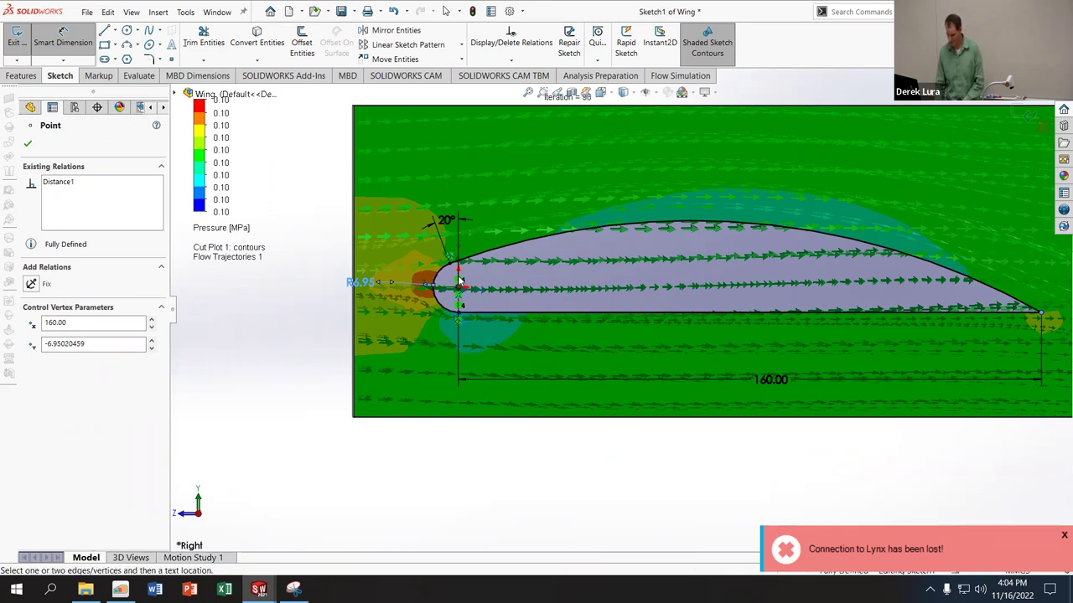
{"action": "key", "text": "Delete"}
{"action": "left_click", "coordinate": [637, 297]}
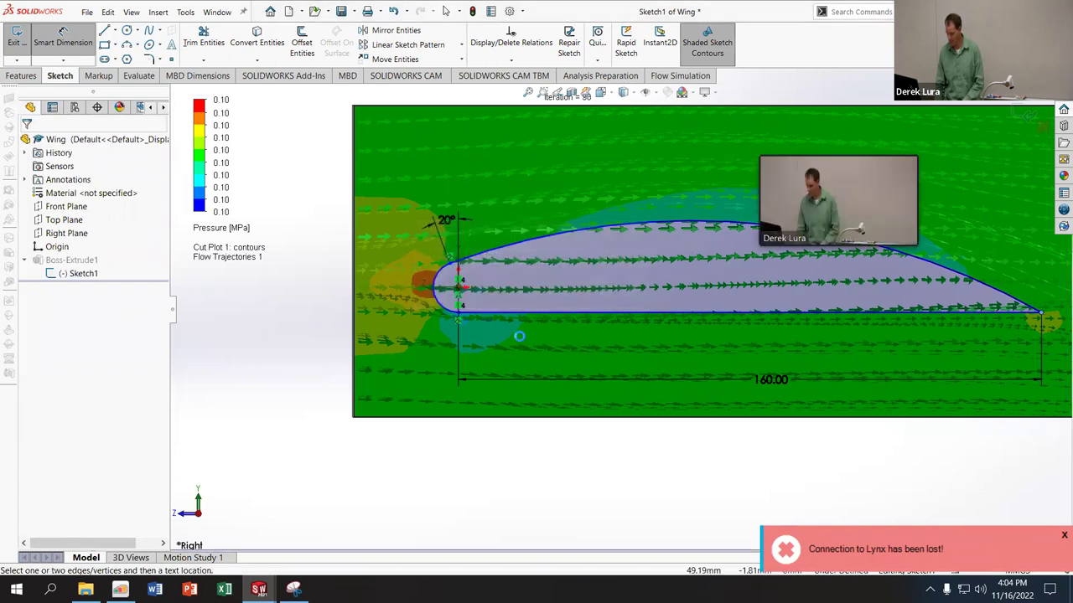
{"action": "scroll", "coordinate": [436, 285], "scroll_direction": "down", "scroll_amount": 3}
{"action": "left_click", "coordinate": [435, 284]}
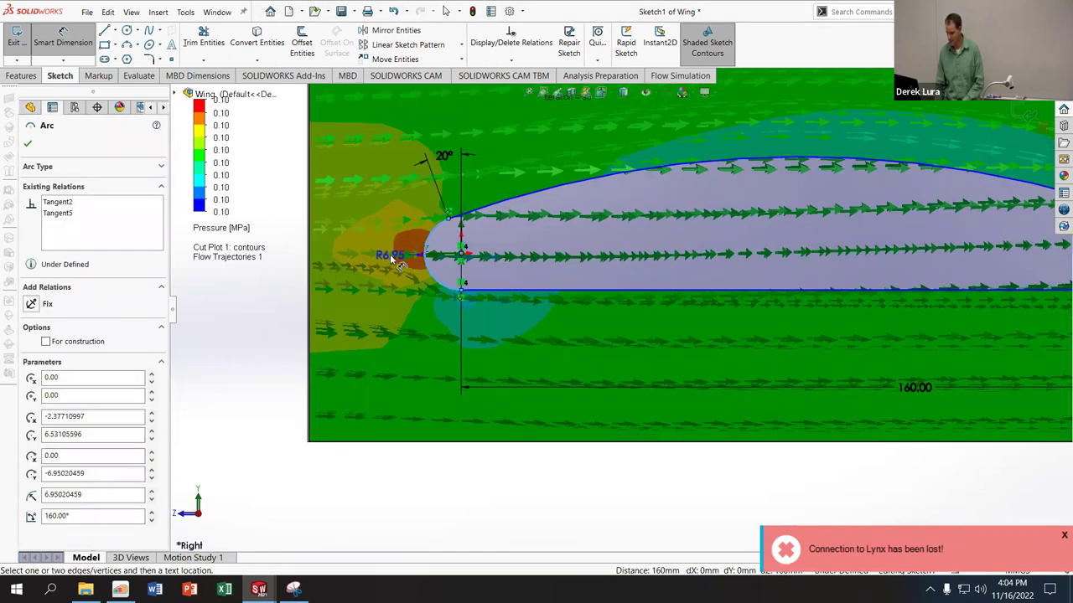
{"action": "left_click", "coordinate": [383, 243]}
{"action": "left_click", "coordinate": [331, 180]}
{"action": "left_click", "coordinate": [344, 236]}
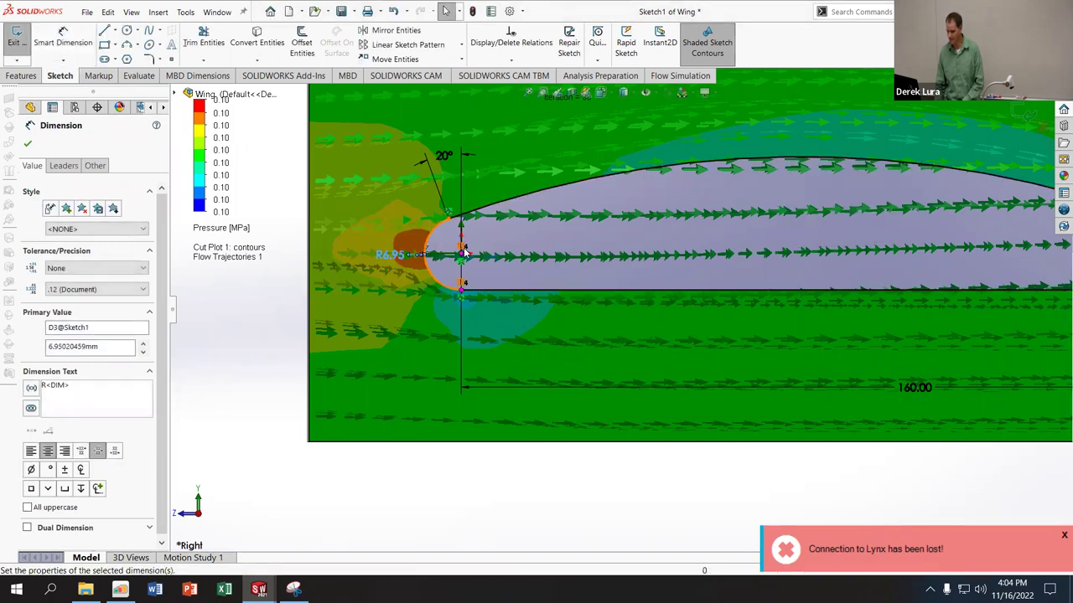
Step: Lower the trailing-edge point to 160, -29.96 mm and exit the sketch to rebuild
{"action": "scroll", "coordinate": [922, 331], "scroll_direction": "down", "scroll_amount": 5}
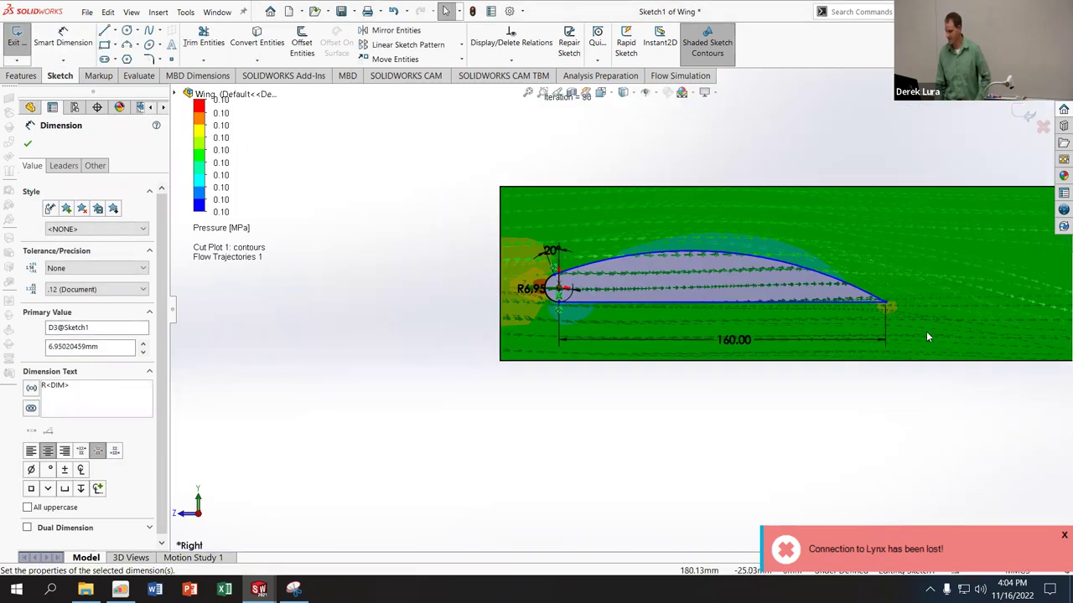
{"action": "left_click_drag", "start_coordinate": [887, 304], "coordinate": [884, 346]}
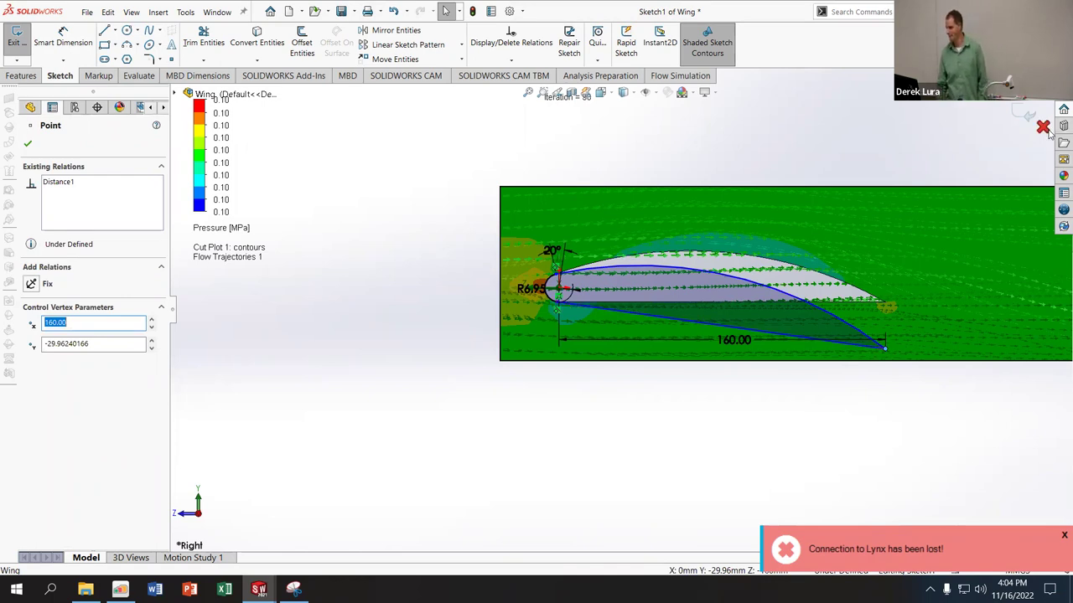
{"action": "left_click", "coordinate": [1024, 114]}
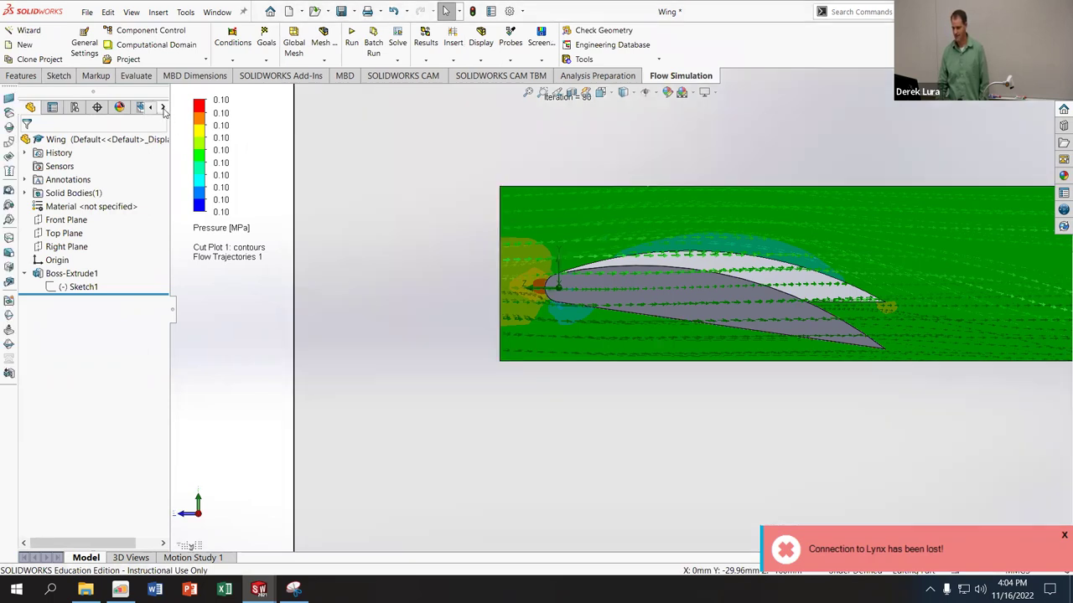
Step: Return to the Flow Simulation tree and inspect the computational domain from several angles
{"action": "left_click", "coordinate": [162, 109]}
{"action": "left_click", "coordinate": [207, 108]}
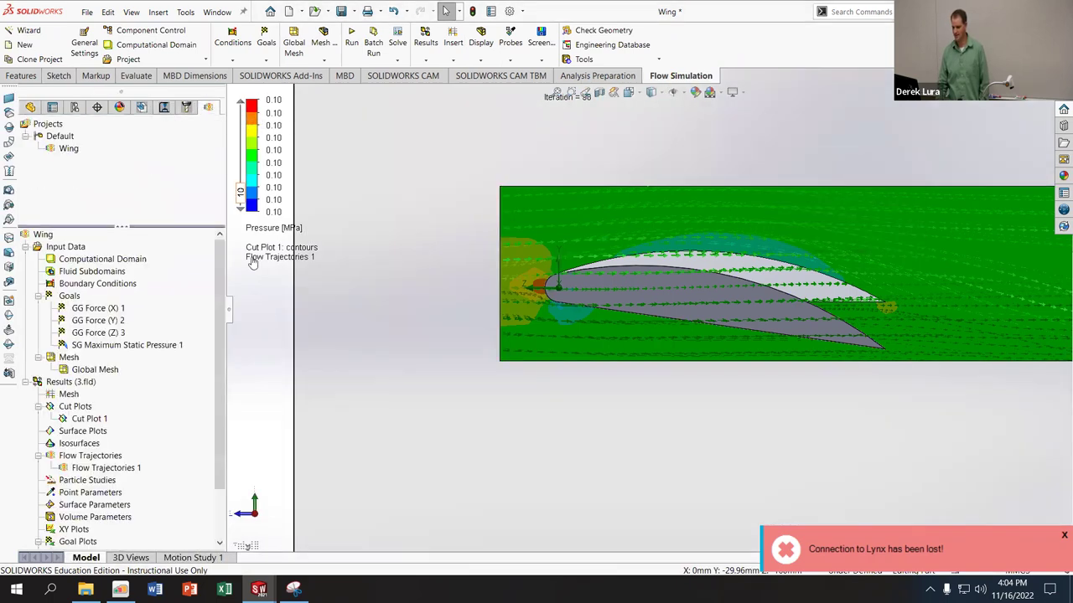
{"action": "left_click", "coordinate": [79, 261]}
{"action": "right_click", "coordinate": [80, 262]}
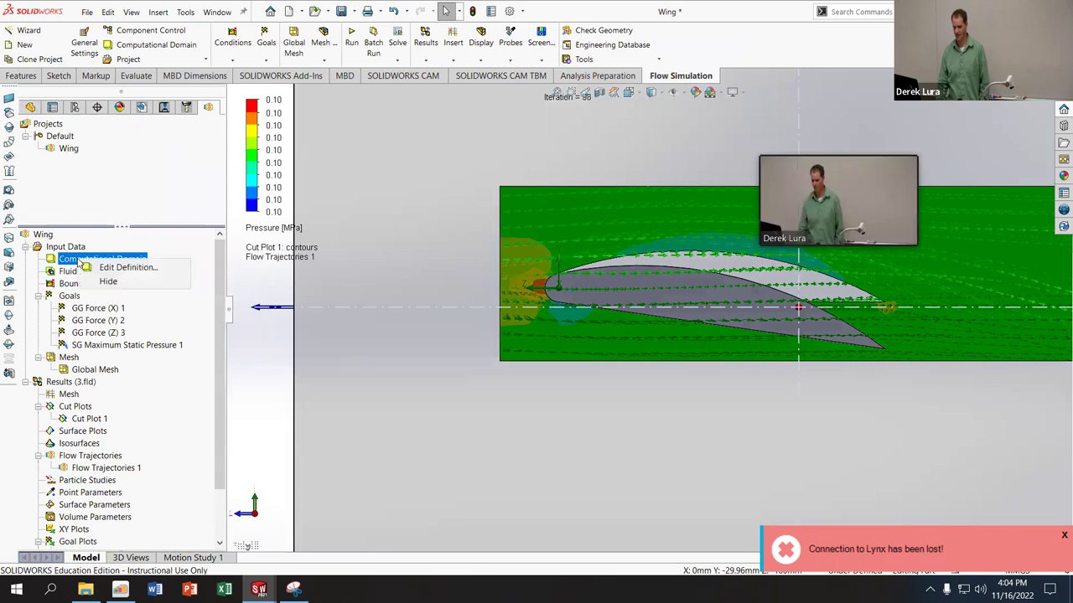
{"action": "left_click", "coordinate": [312, 292]}
{"action": "key", "text": "Escape"}
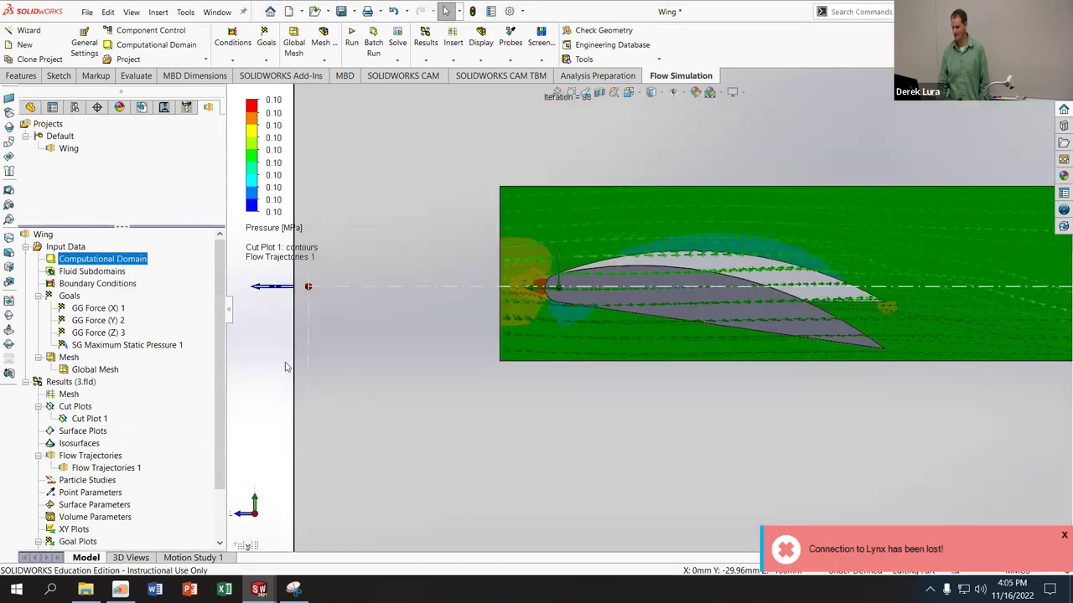
{"action": "scroll", "coordinate": [283, 355], "scroll_direction": "down", "scroll_amount": 5}
{"action": "middle_click_drag", "start_coordinate": [470, 363], "coordinate": [625, 250]}
{"action": "middle_click_drag", "start_coordinate": [625, 321], "coordinate": [551, 209]}
{"action": "middle_click_drag", "start_coordinate": [727, 498], "coordinate": [687, 368]}
{"action": "middle_click_drag", "start_coordinate": [411, 485], "coordinate": [559, 392]}
{"action": "key", "text": "ctrl+shift+z"}
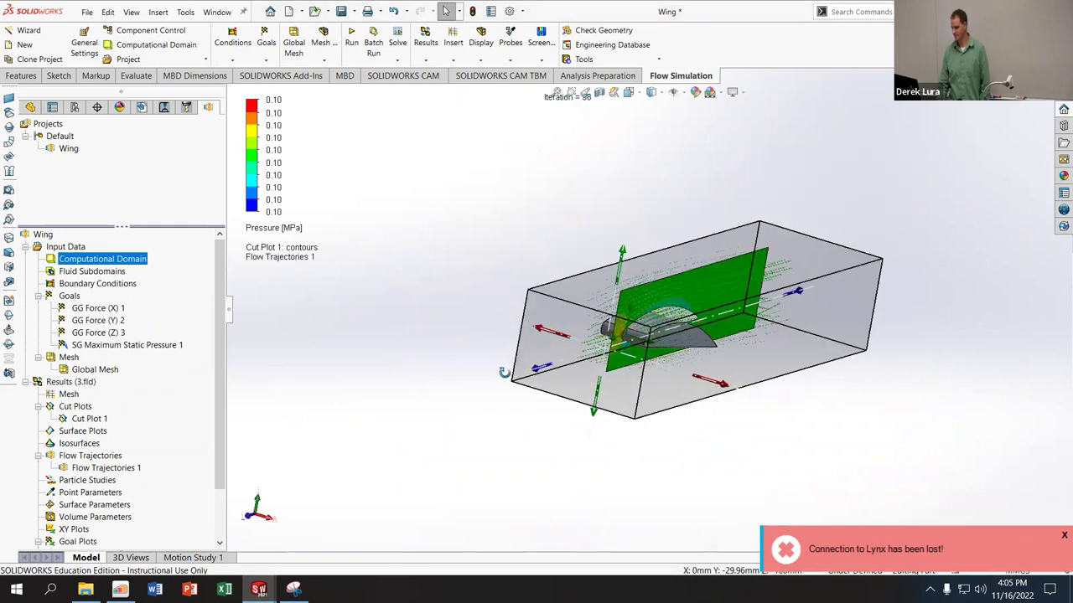
Step: Display the basic mesh grid, close Global Mesh Settings, and bring up the Goal Plots options
{"action": "right_click", "coordinate": [82, 360]}
{"action": "left_click", "coordinate": [108, 367]}
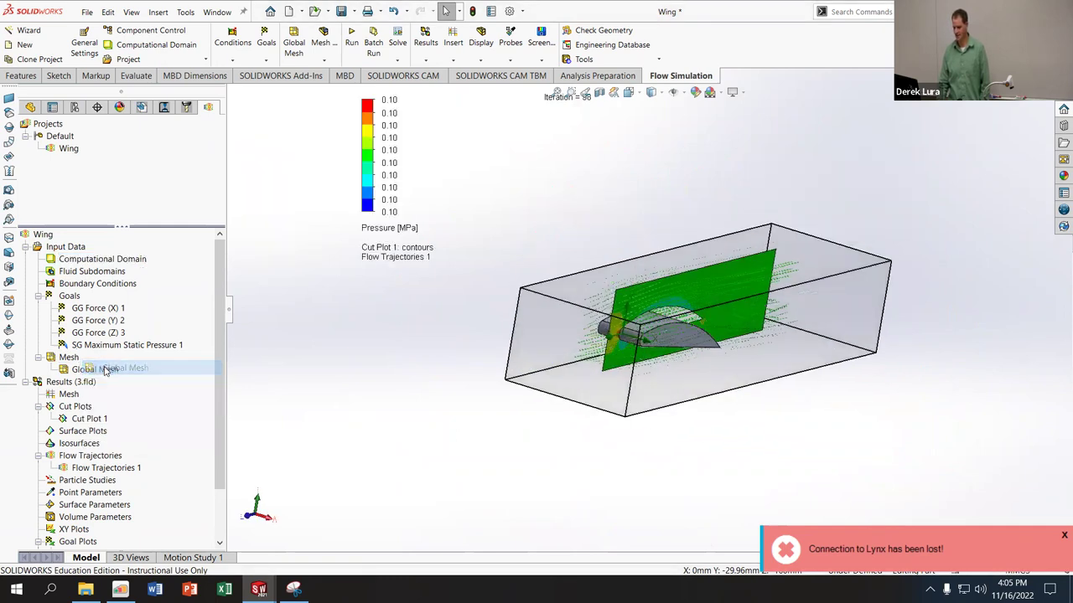
{"action": "left_click", "coordinate": [46, 347]}
{"action": "middle_click_drag", "start_coordinate": [432, 339], "coordinate": [367, 308]}
{"action": "left_click", "coordinate": [28, 144]}
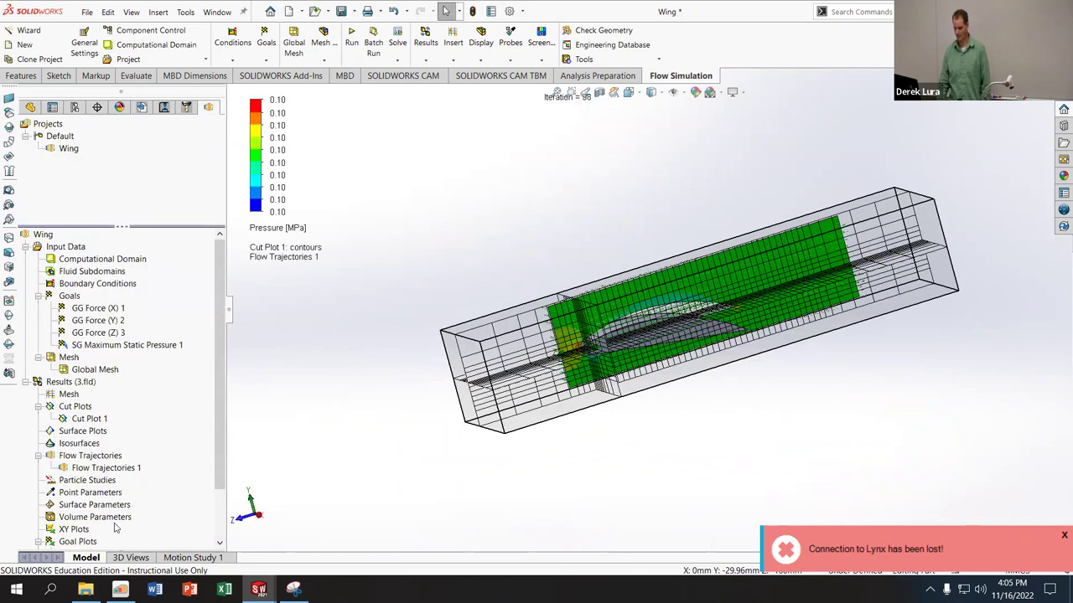
{"action": "scroll", "coordinate": [116, 527], "scroll_direction": "down", "scroll_amount": 2}
{"action": "right_click", "coordinate": [70, 483]}
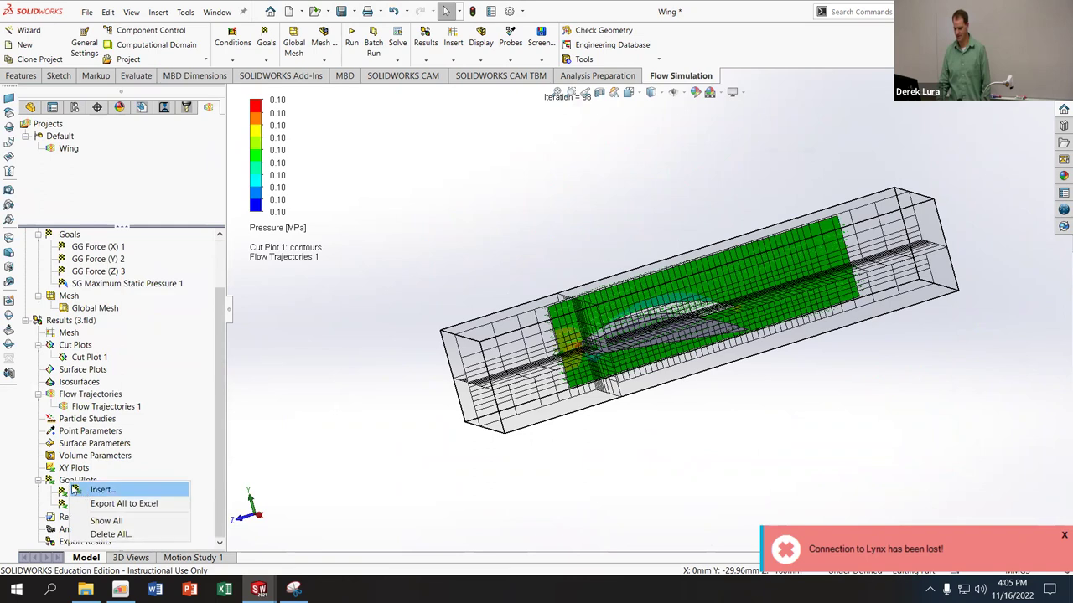
Step: Review the goal plot summary showing Y force 1.794 N, then open the Run dialog
{"action": "left_click", "coordinate": [76, 490]}
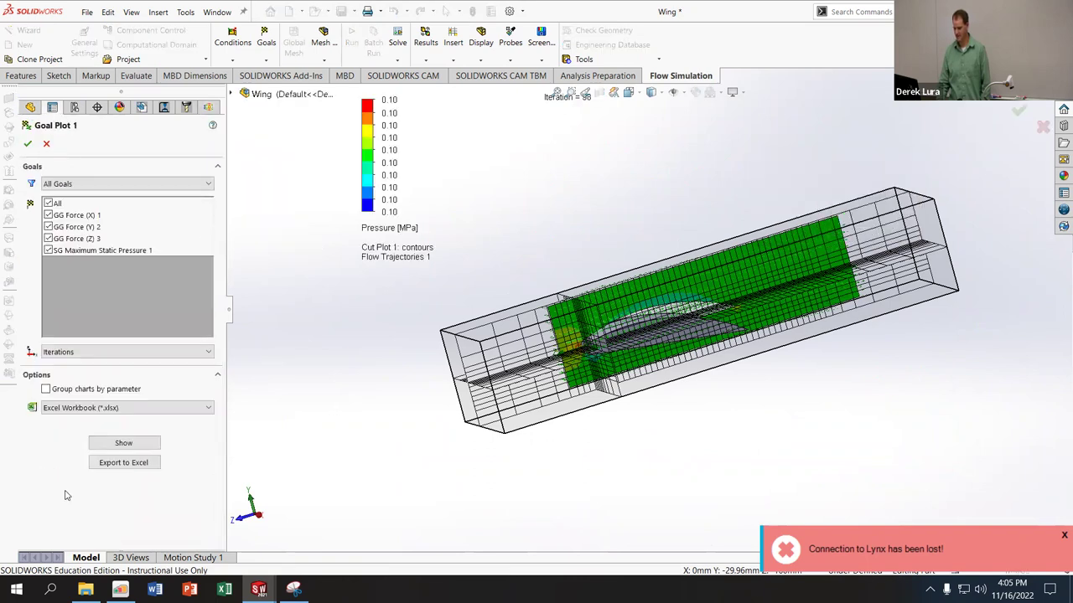
{"action": "left_click", "coordinate": [111, 443]}
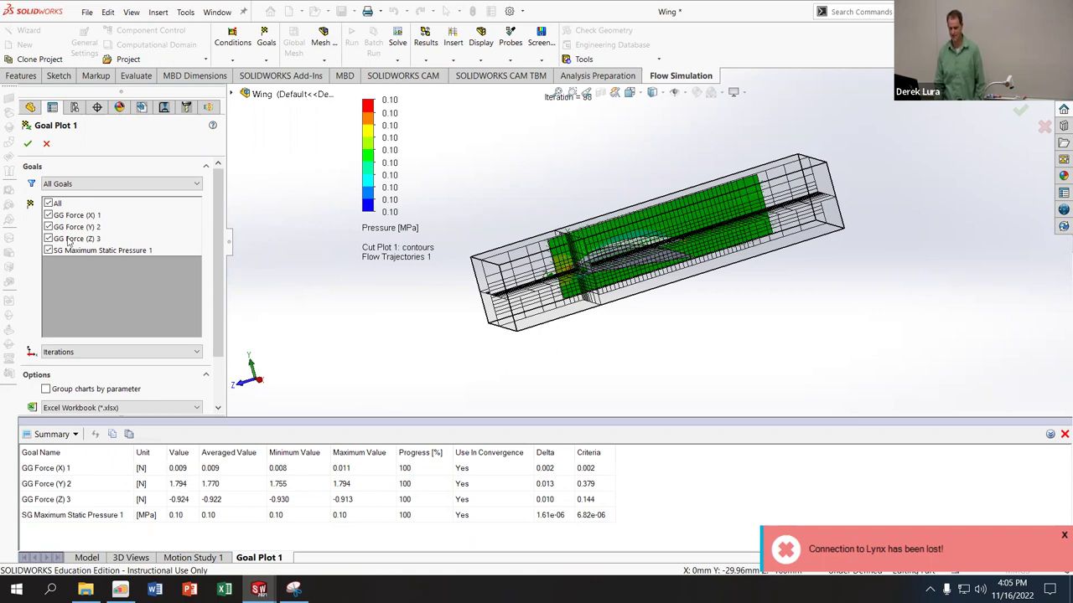
{"action": "left_click", "coordinate": [47, 145]}
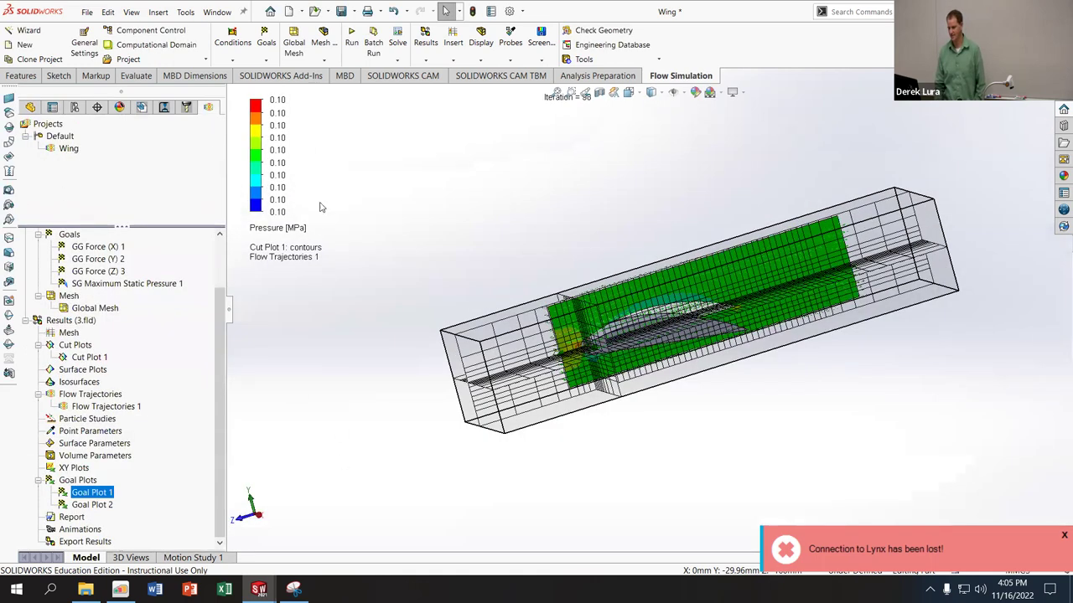
{"action": "left_click", "coordinate": [351, 38]}
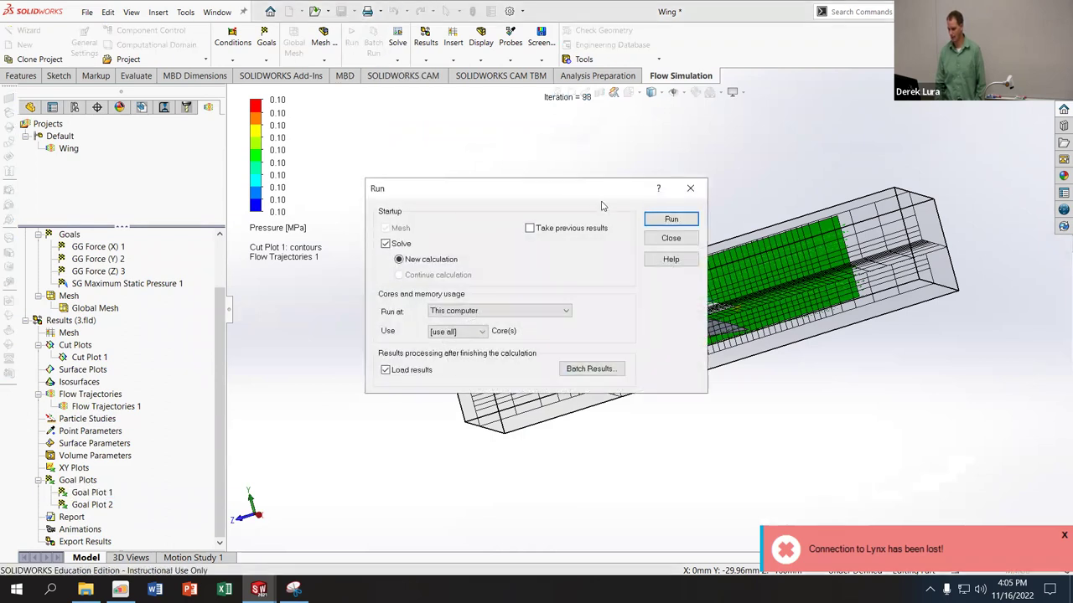
Step: Run the reshaped wing's calculation to convergence in 53 iterations and close the solver
{"action": "left_click", "coordinate": [669, 220]}
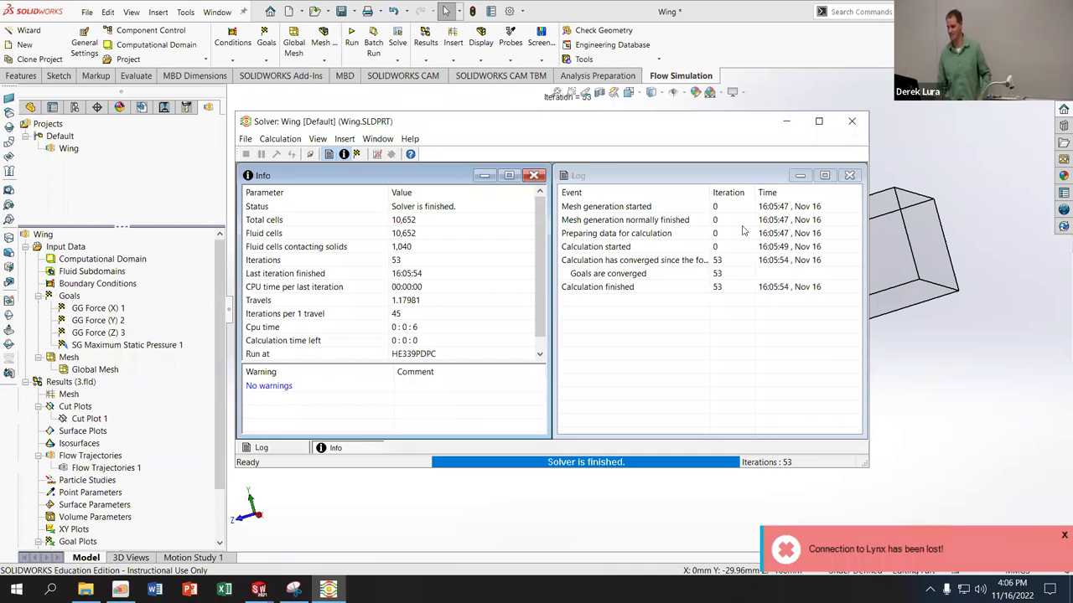
{"action": "left_click", "coordinate": [851, 121]}
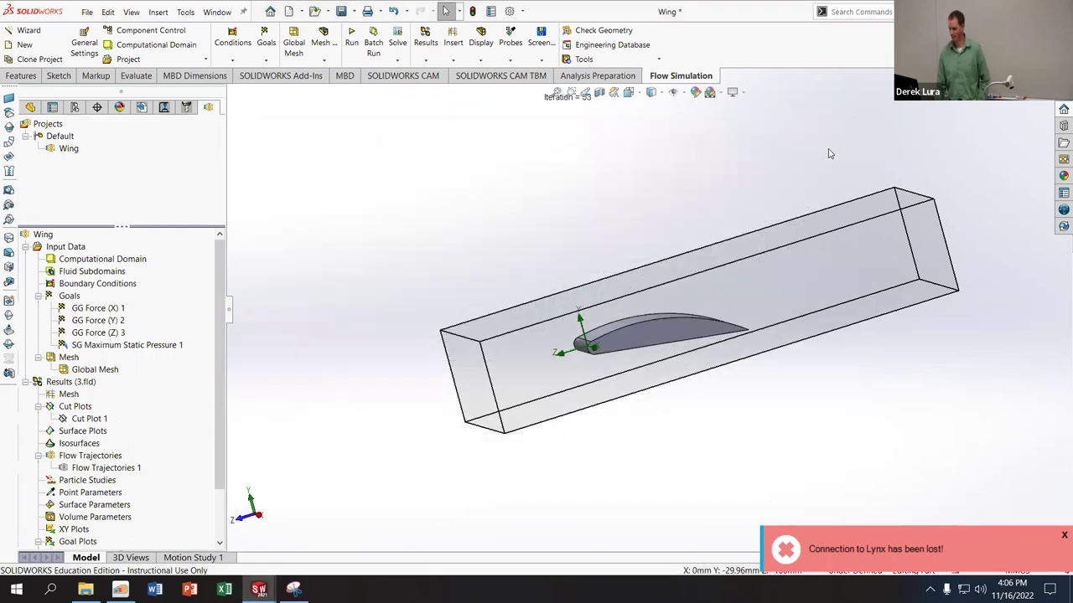
{"action": "right_click", "coordinate": [82, 540]}
{"action": "left_click", "coordinate": [92, 492]}
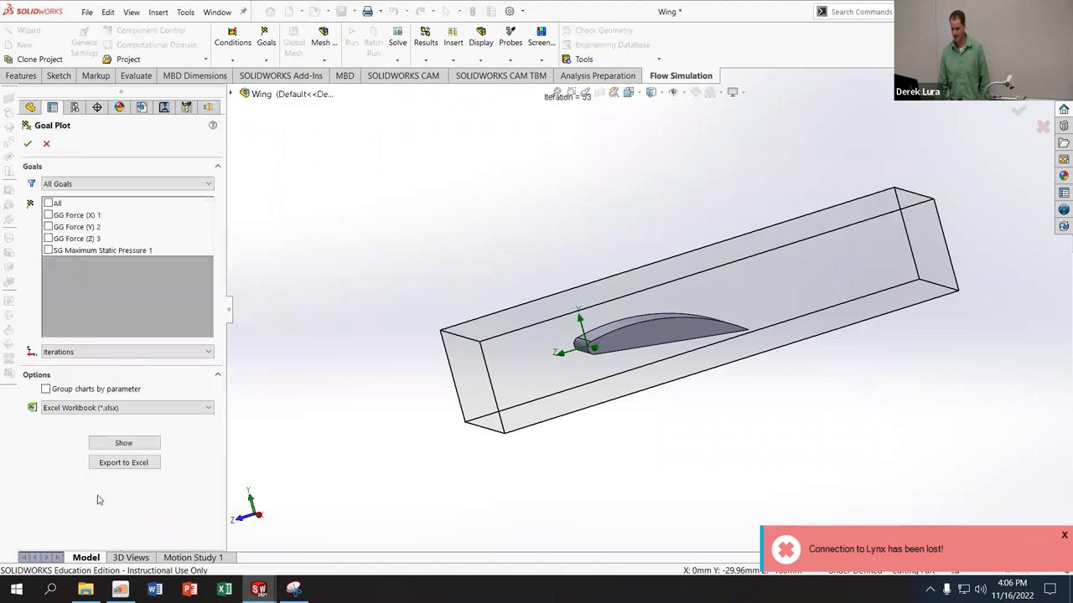
{"action": "left_click", "coordinate": [48, 203]}
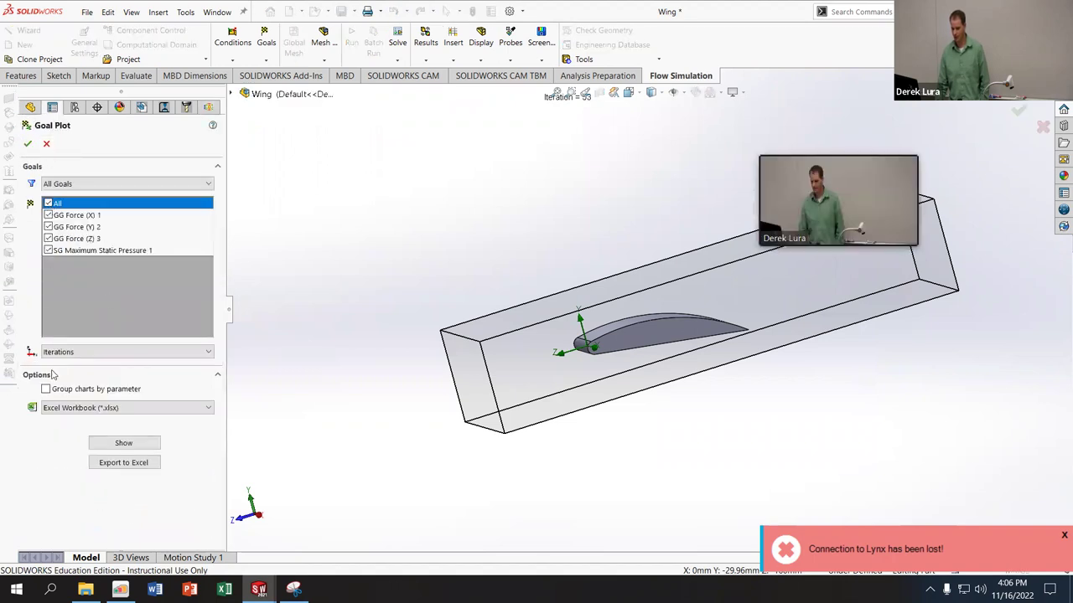
{"action": "left_click", "coordinate": [101, 443]}
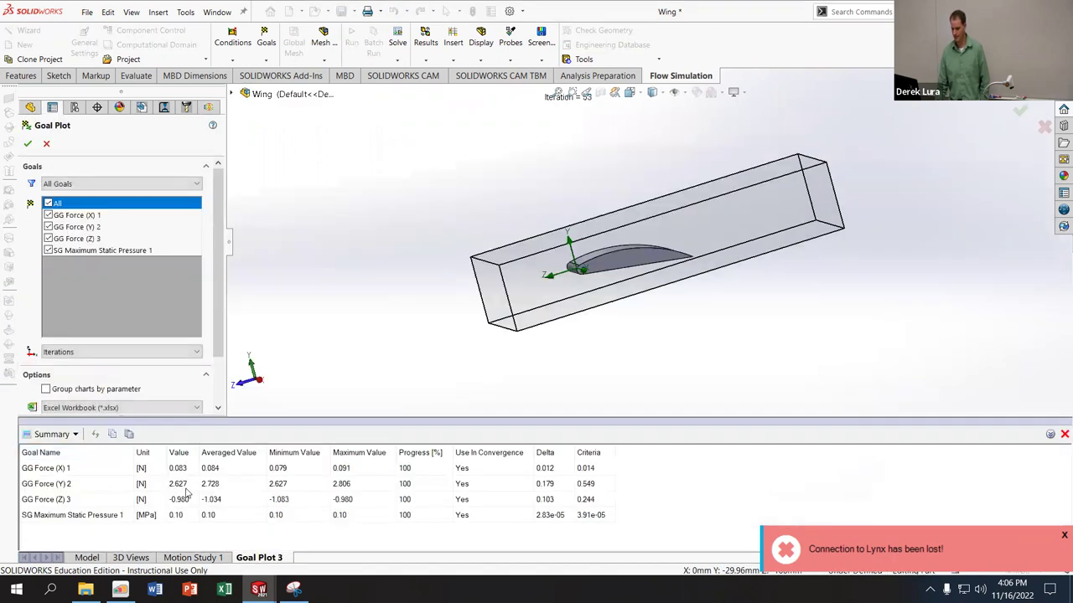
{"action": "left_click", "coordinate": [182, 490]}
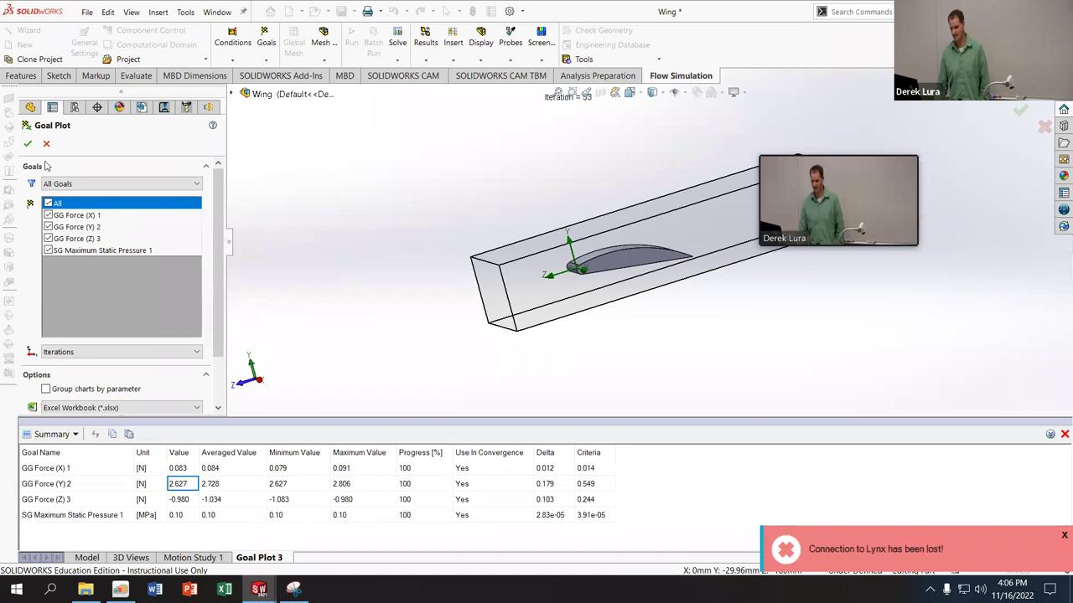
{"action": "left_click", "coordinate": [47, 144]}
{"action": "scroll", "coordinate": [650, 380], "scroll_direction": "down", "scroll_amount": 5}
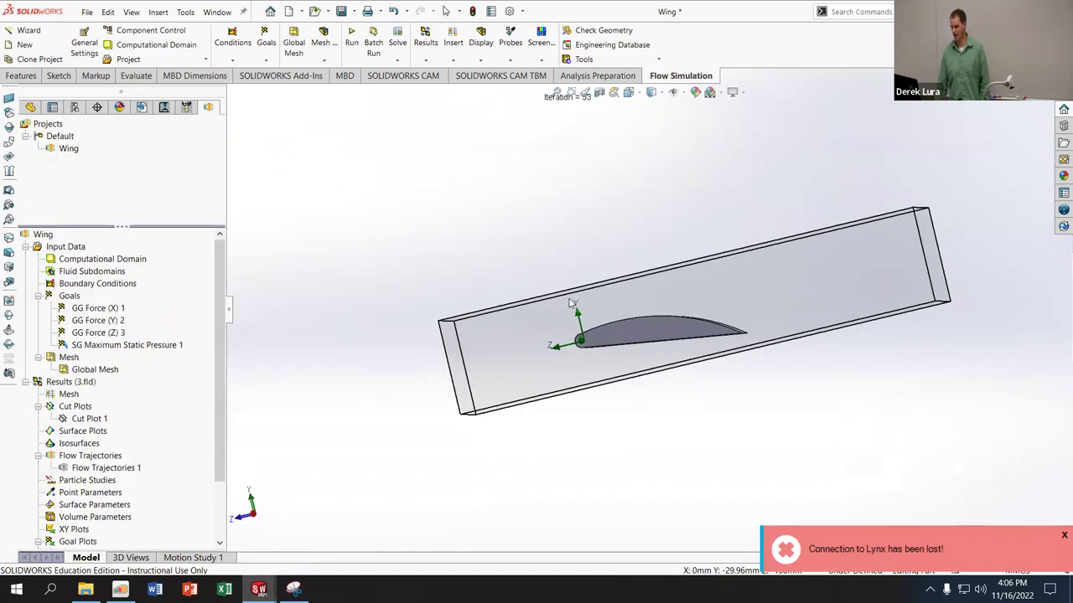
Step: Show the Cut Plot 1 pressure contours and orbit to a side-on view of the drooping wing
{"action": "scroll", "coordinate": [650, 379], "scroll_direction": "down", "scroll_amount": 2}
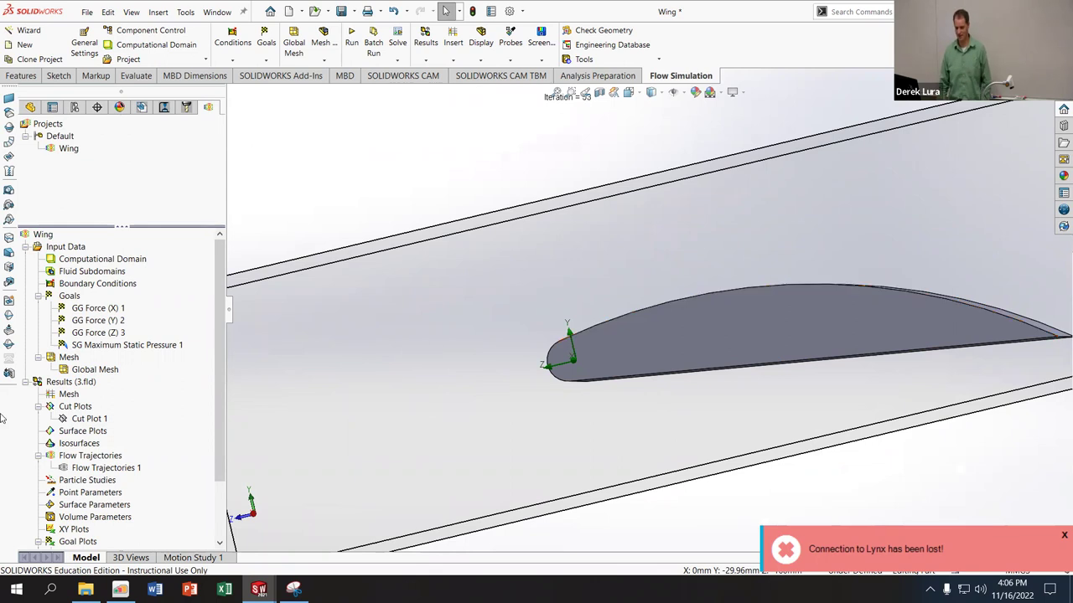
{"action": "right_click", "coordinate": [74, 419]}
{"action": "left_click", "coordinate": [147, 268]}
{"action": "middle_click_drag", "start_coordinate": [758, 532], "coordinate": [778, 269]}
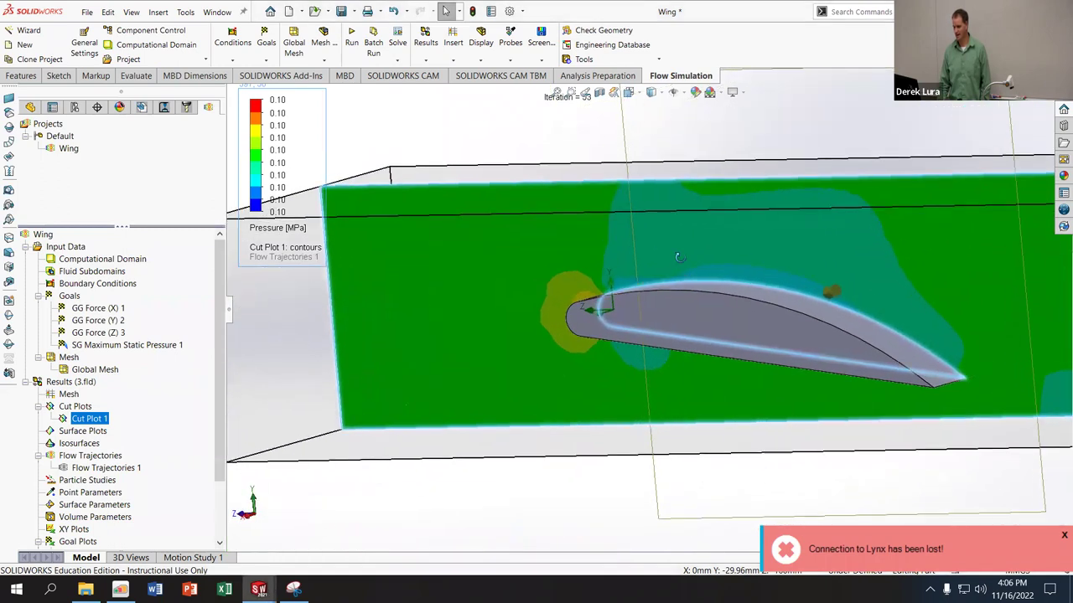
{"action": "middle_click_drag", "start_coordinate": [679, 257], "coordinate": [798, 258]}
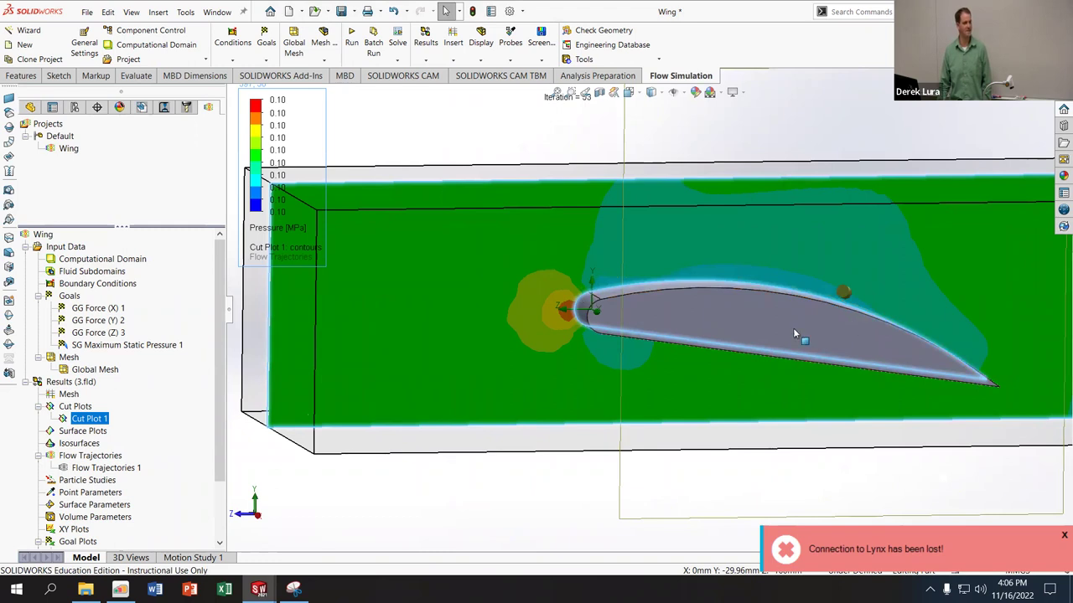
{"action": "middle_click_drag", "start_coordinate": [980, 320], "coordinate": [637, 338]}
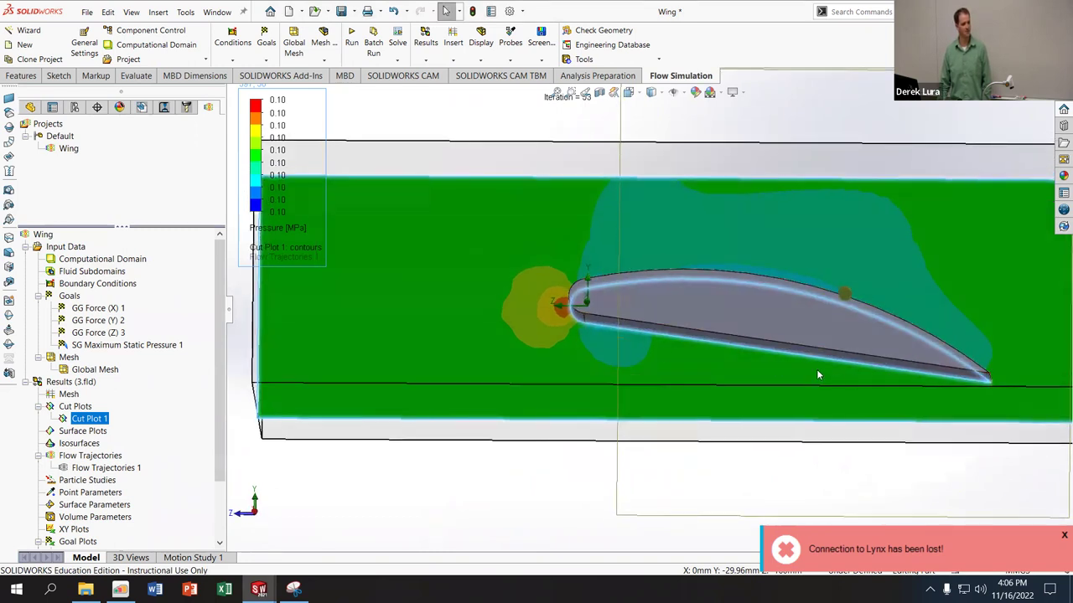
Step: Show Flow Trajectories 1 over the cut plot from a tilted top angle
{"action": "left_click", "coordinate": [97, 467]}
{"action": "right_click", "coordinate": [97, 467]}
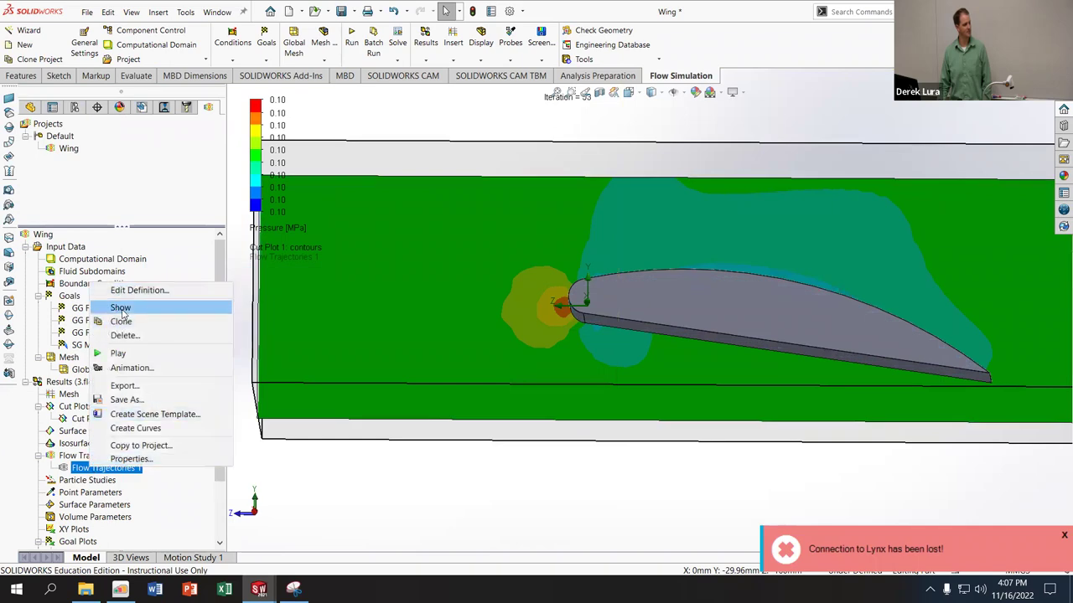
{"action": "left_click", "coordinate": [121, 307]}
{"action": "middle_click_drag", "start_coordinate": [741, 308], "coordinate": [526, 494]}
{"action": "left_click", "coordinate": [530, 506]}
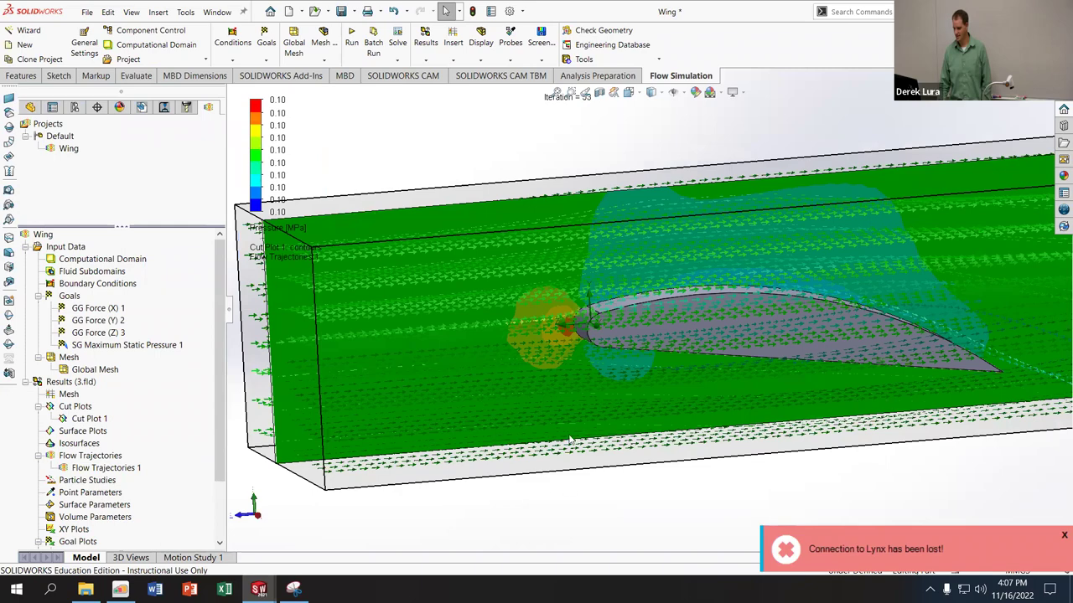
Step: Play the Flow Trajectories 1 animation and zoom in on the leading edge
{"action": "right_click", "coordinate": [106, 467]}
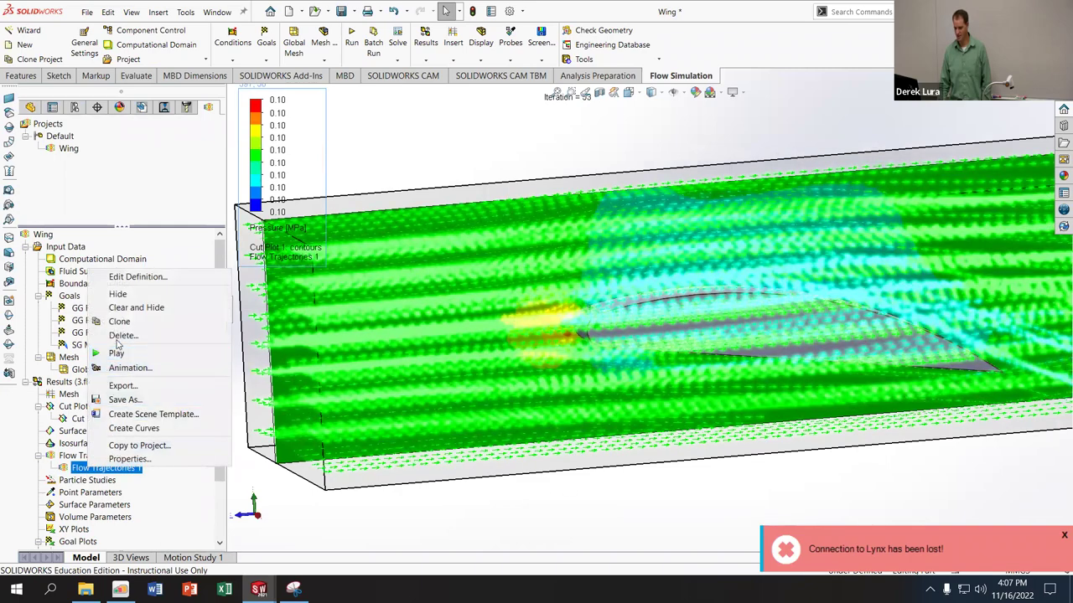
{"action": "left_click", "coordinate": [116, 354]}
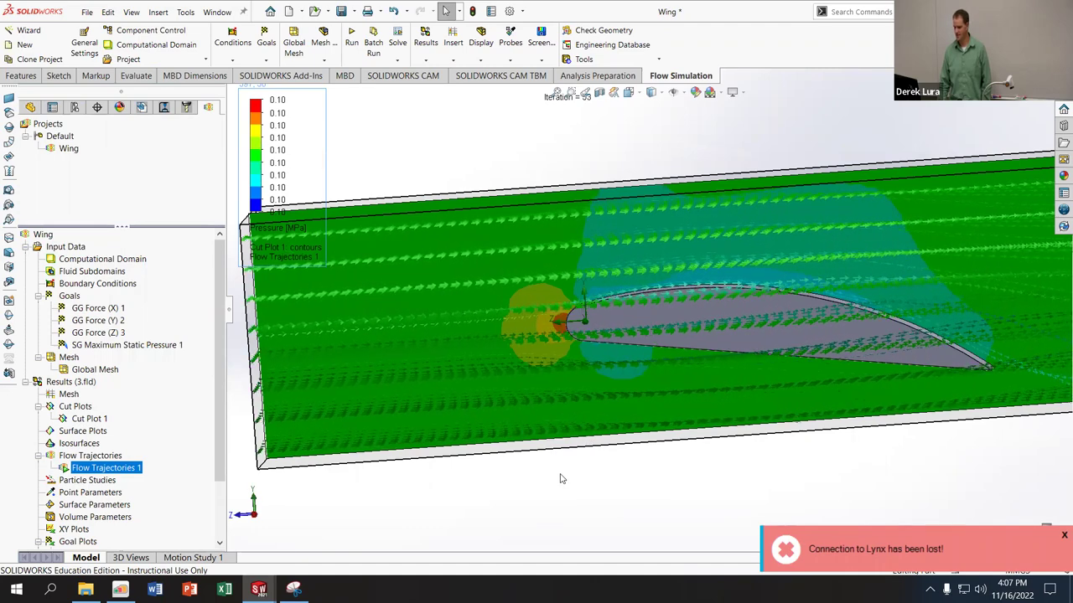
{"action": "scroll", "coordinate": [711, 311], "scroll_direction": "down", "scroll_amount": 5}
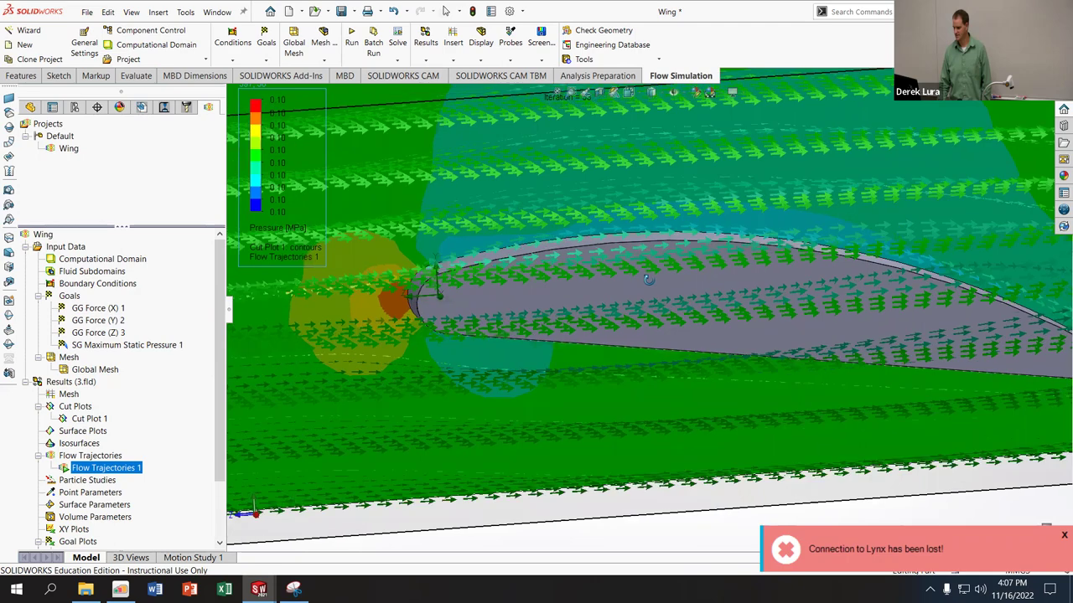